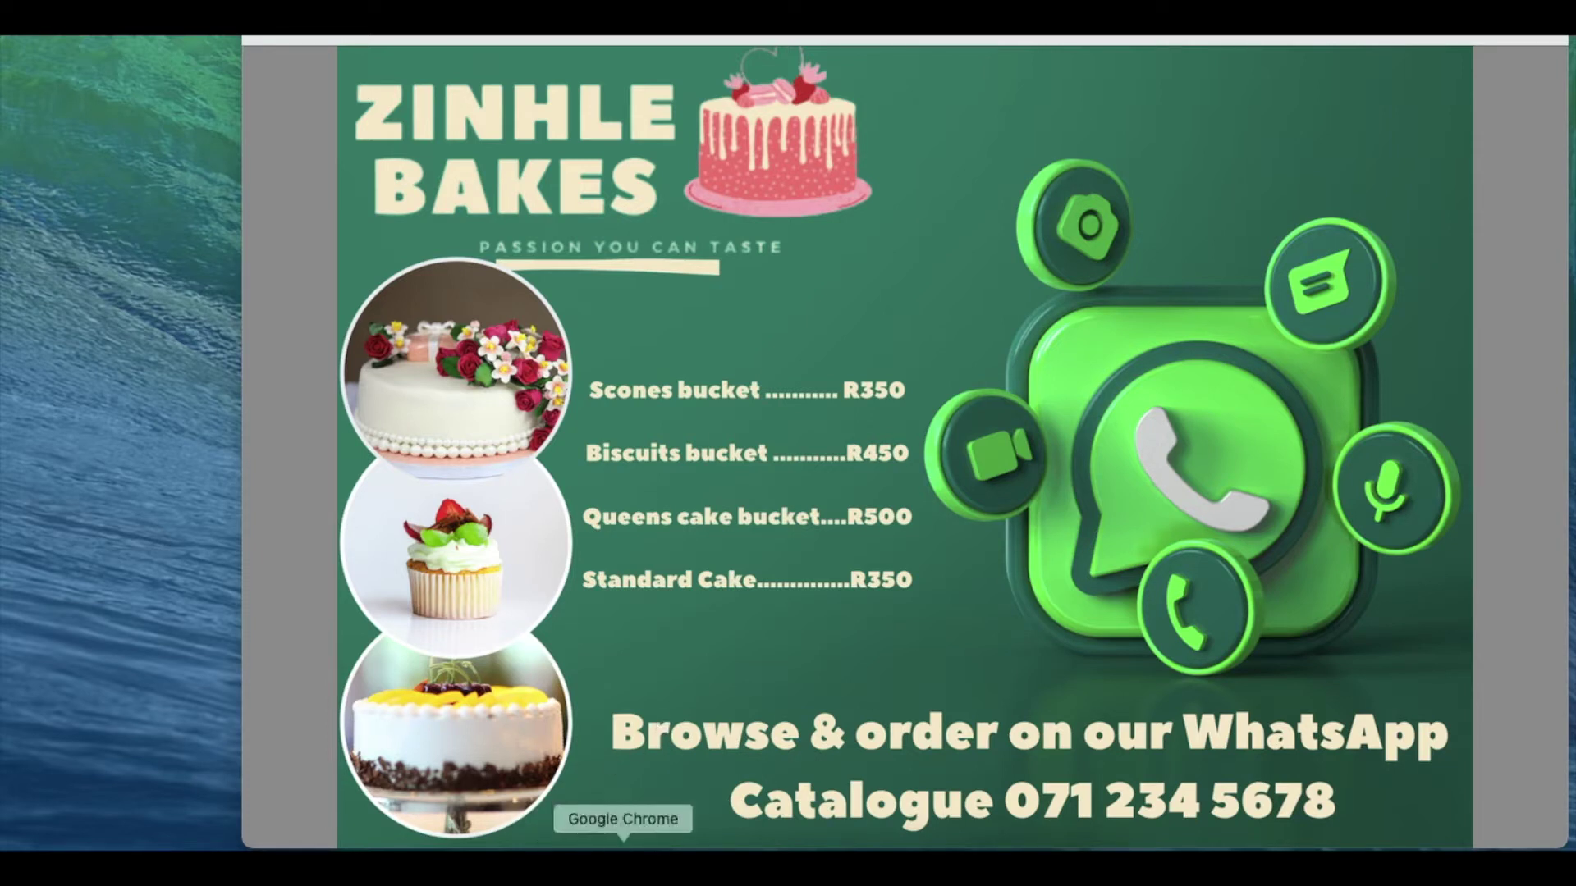
- Switch to Chrome and browse Freepik's mobile phone mockup results for suitable mockup designs
right_click(624, 862)
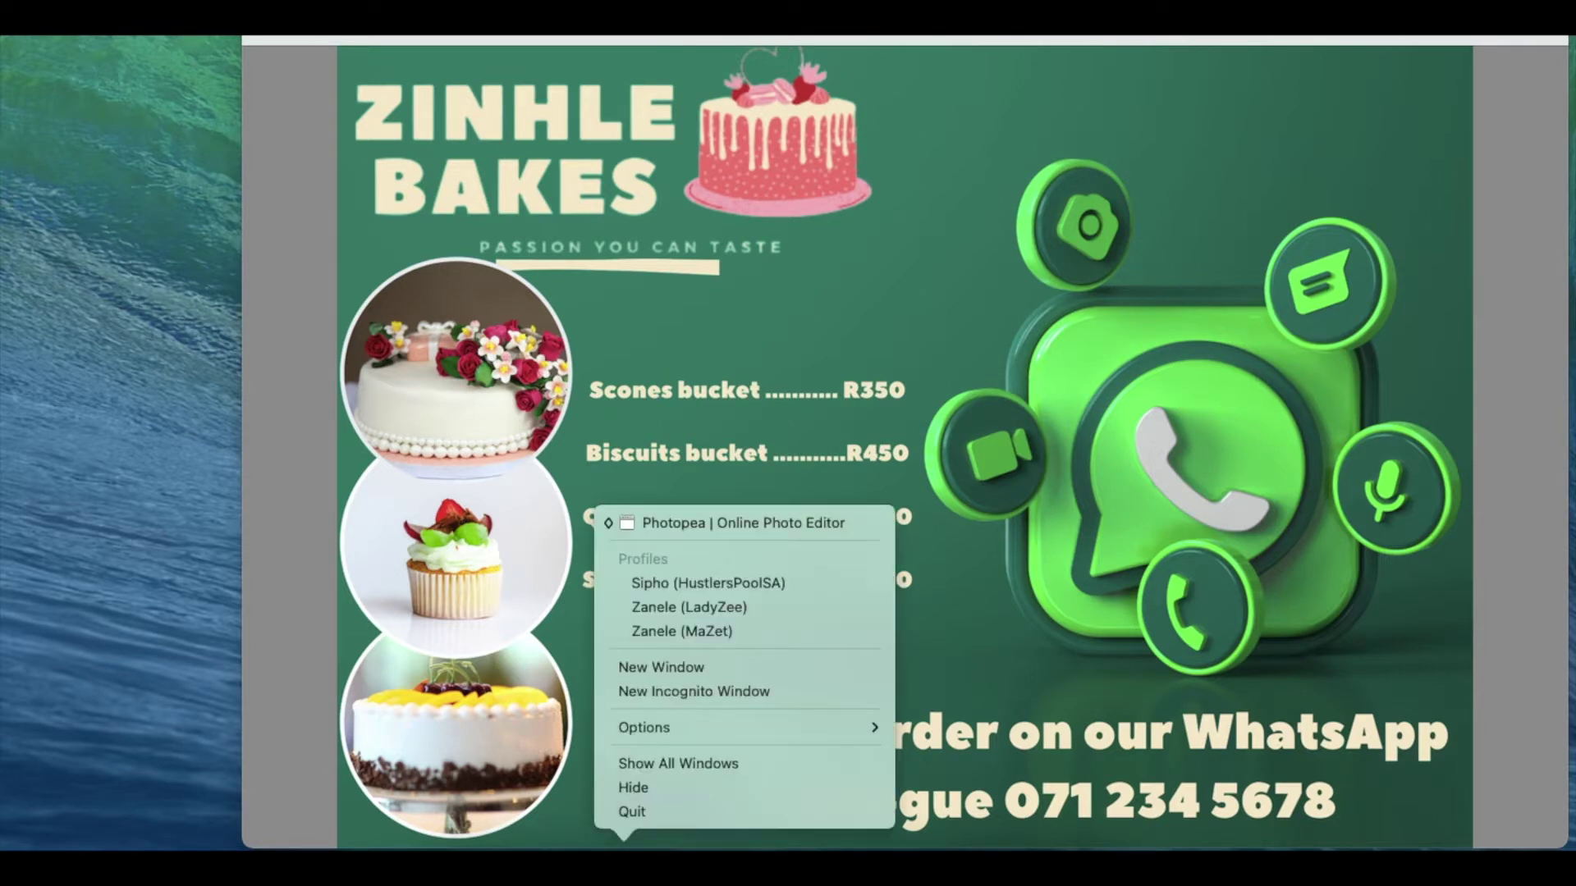
key(Escape)
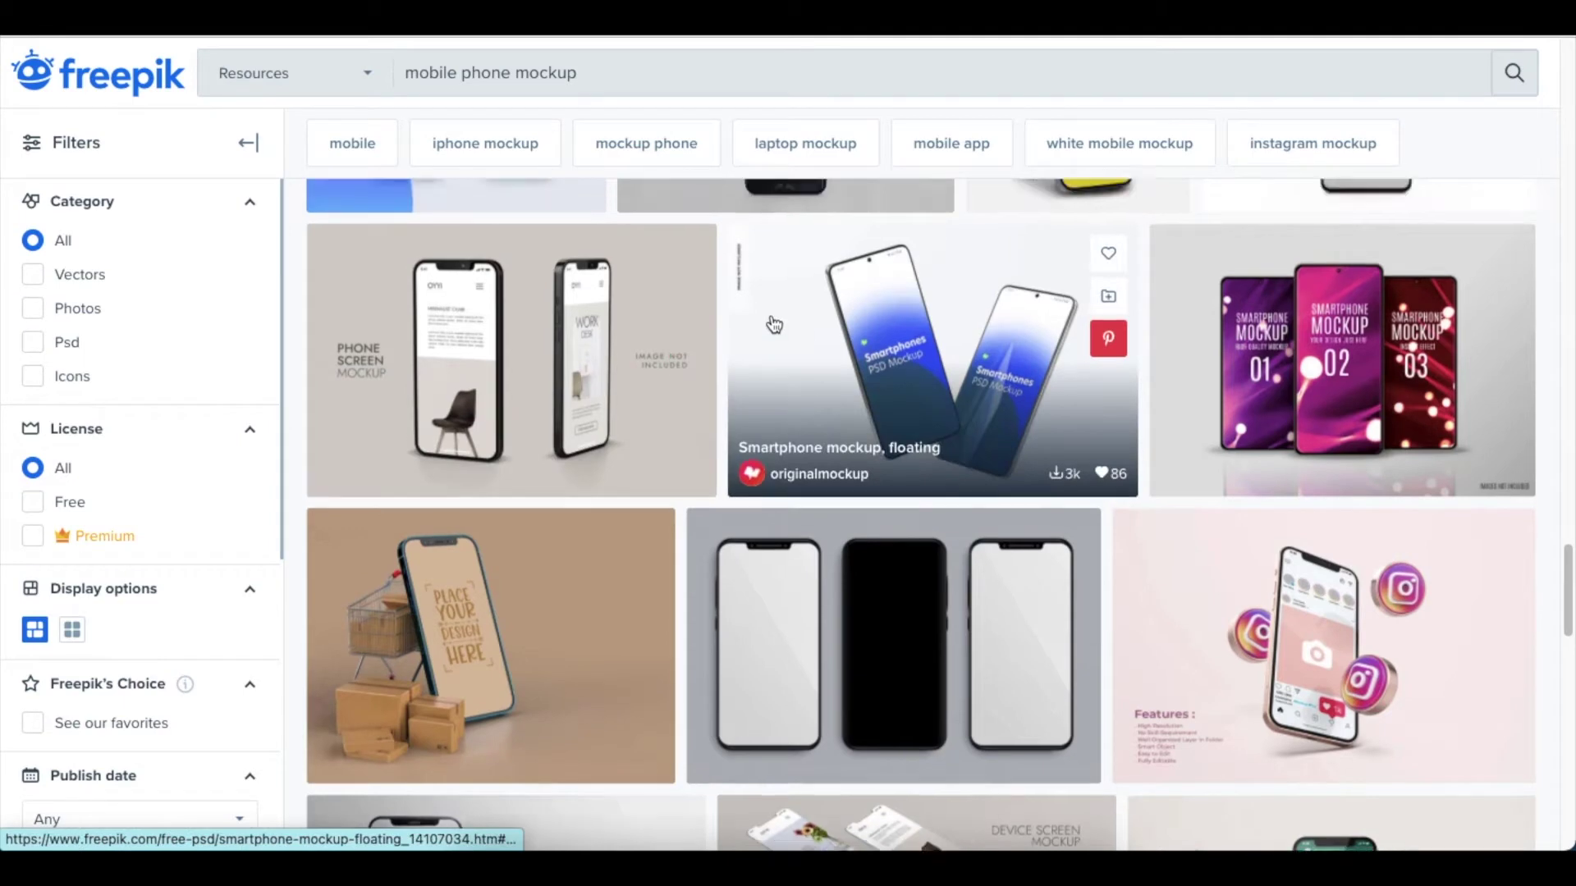
scroll(572, 343, down, 8)
scroll(572, 343, down, 5)
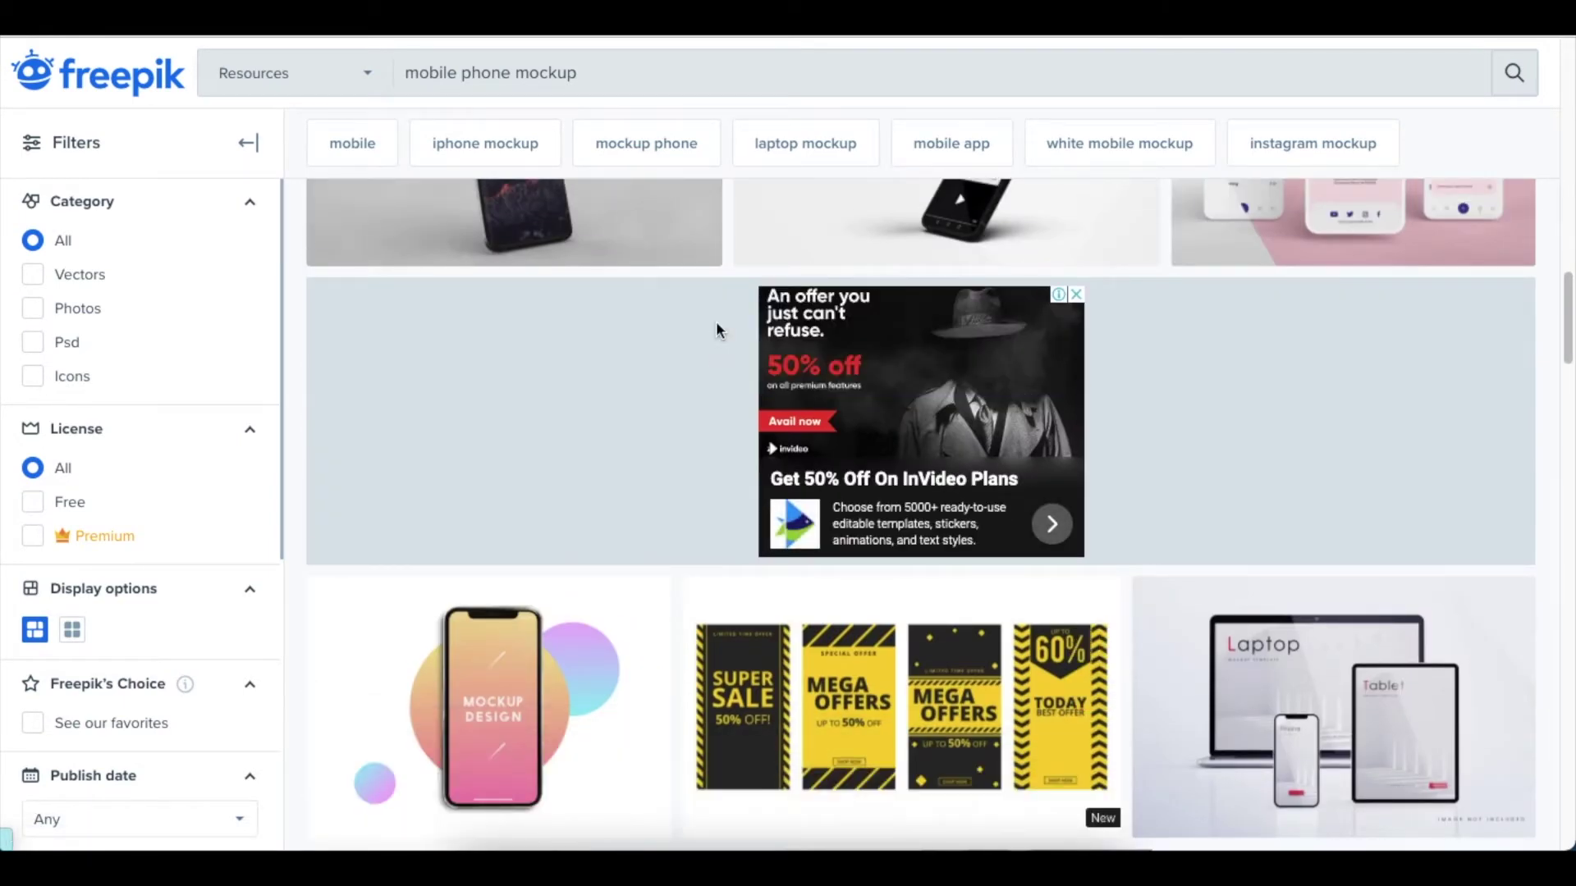
scroll(716, 325, up, 10)
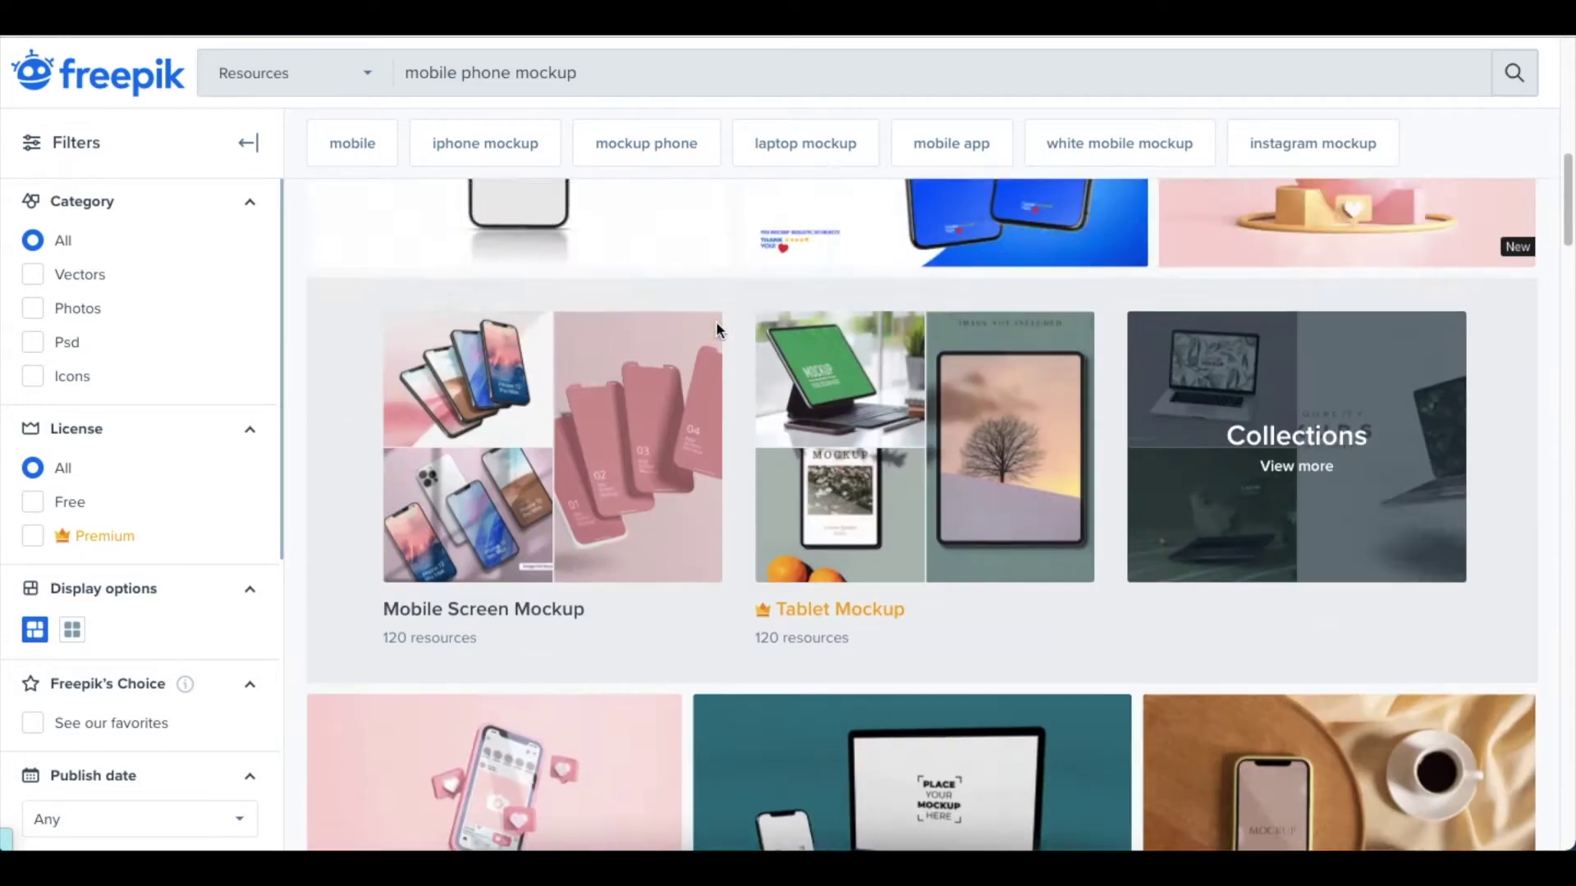
scroll(717, 328, up, 3)
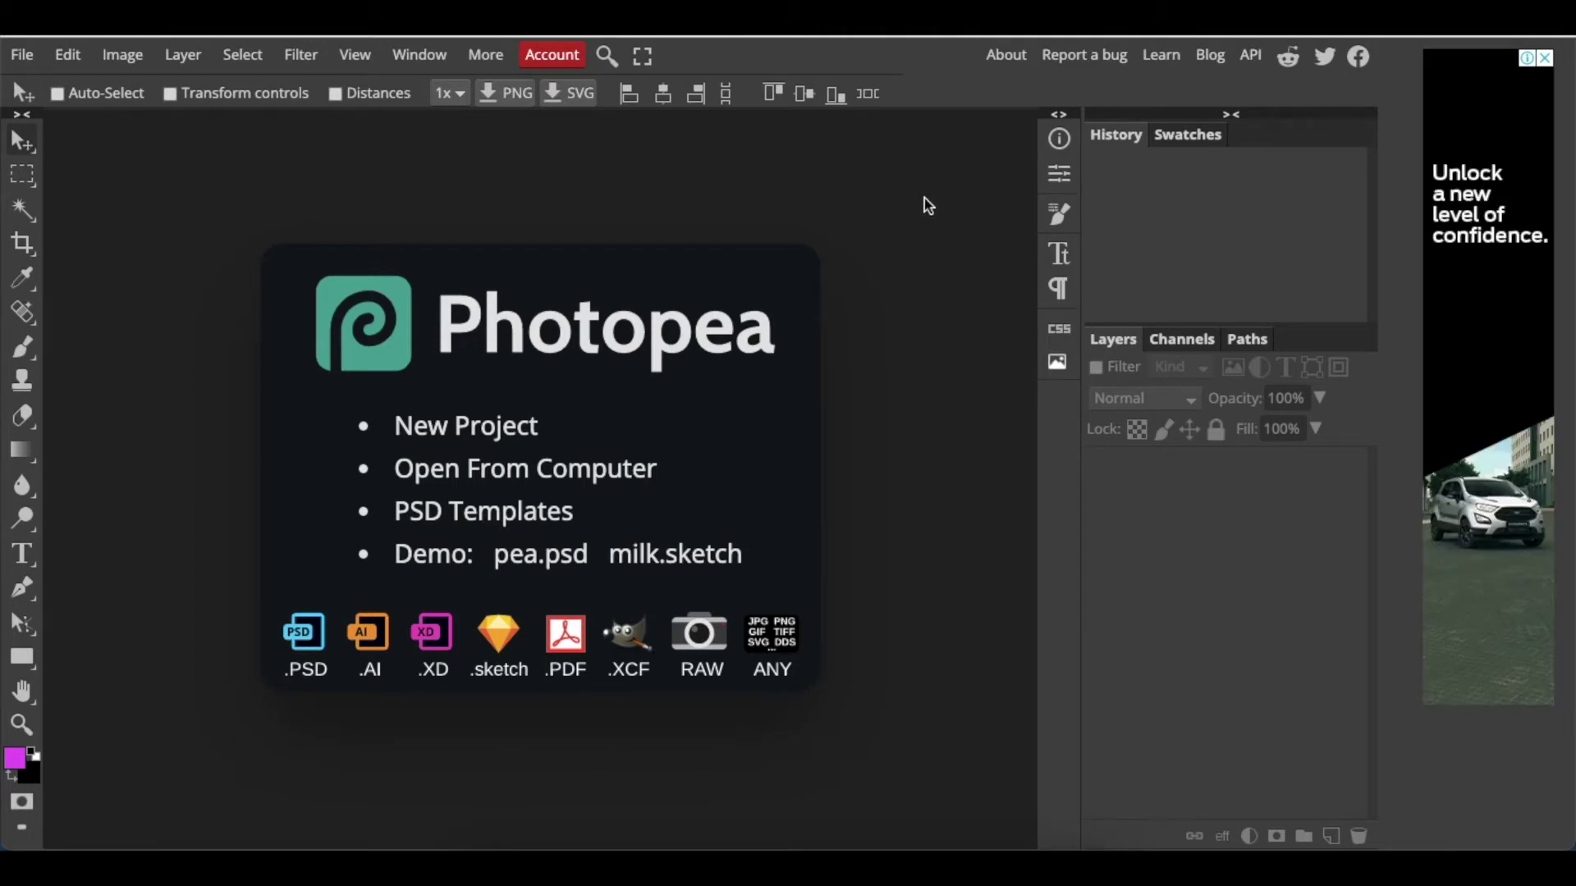
- Open the file 2198.psd from the Desktop in Photopea
click(431, 474)
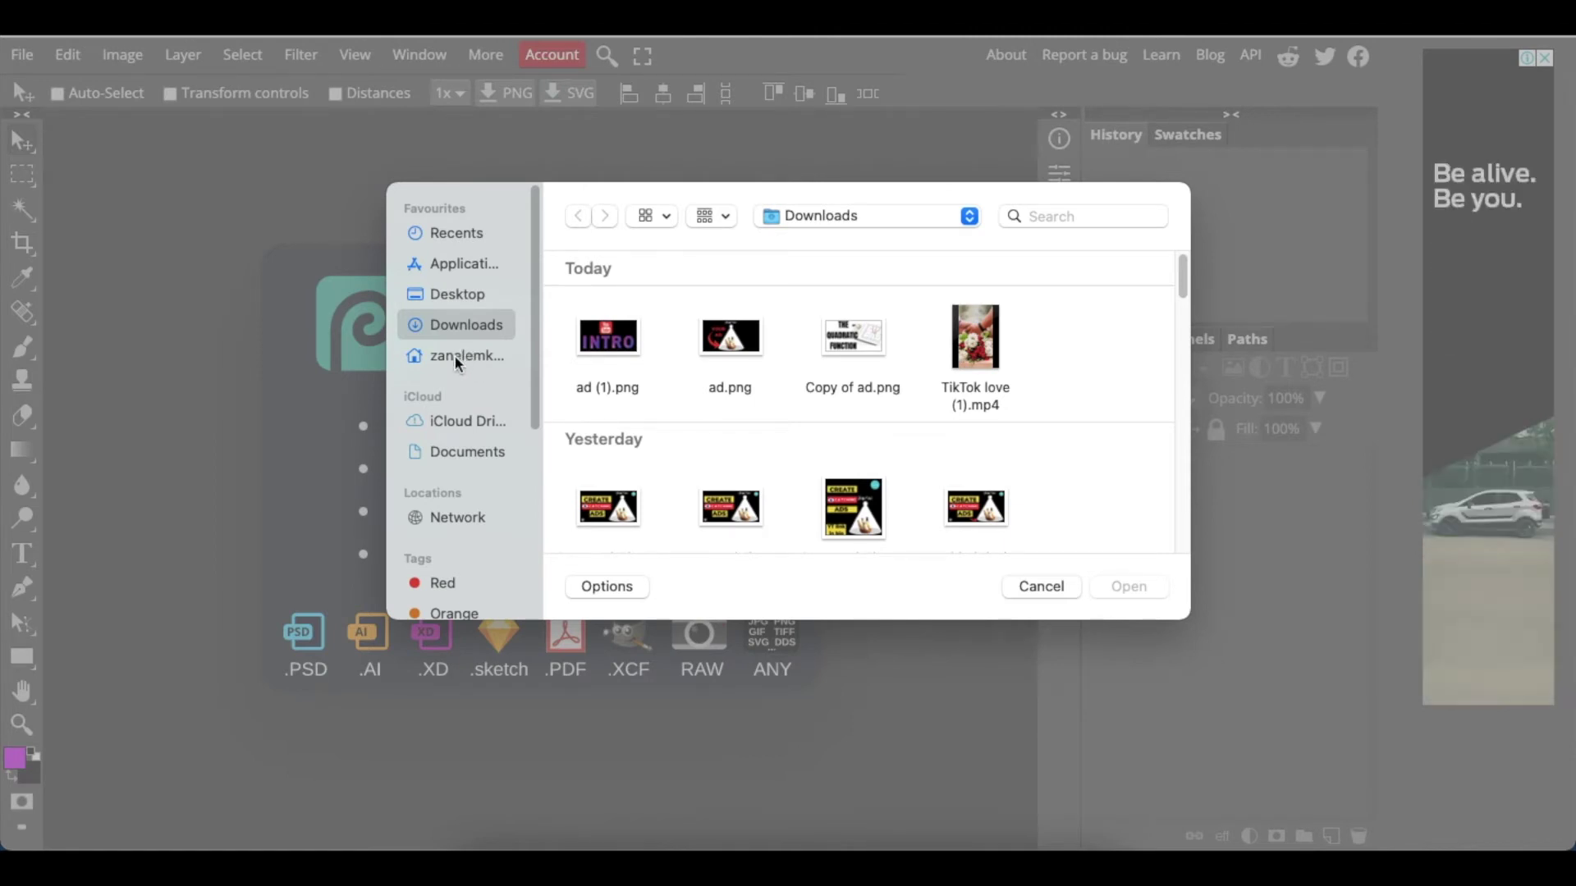
click(457, 293)
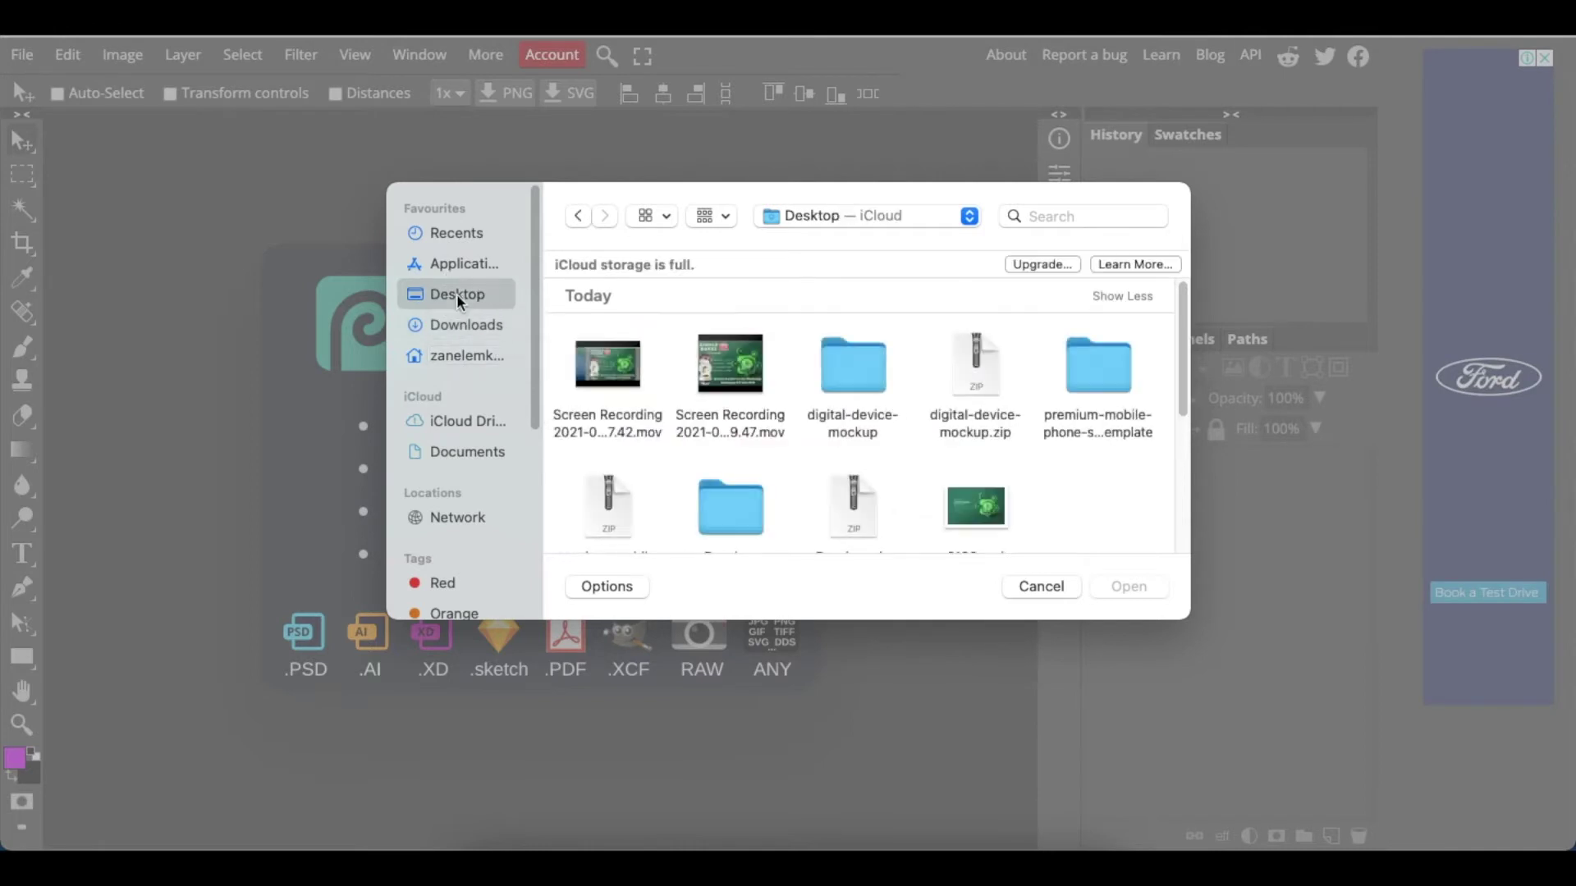
scroll(911, 460, down, 1)
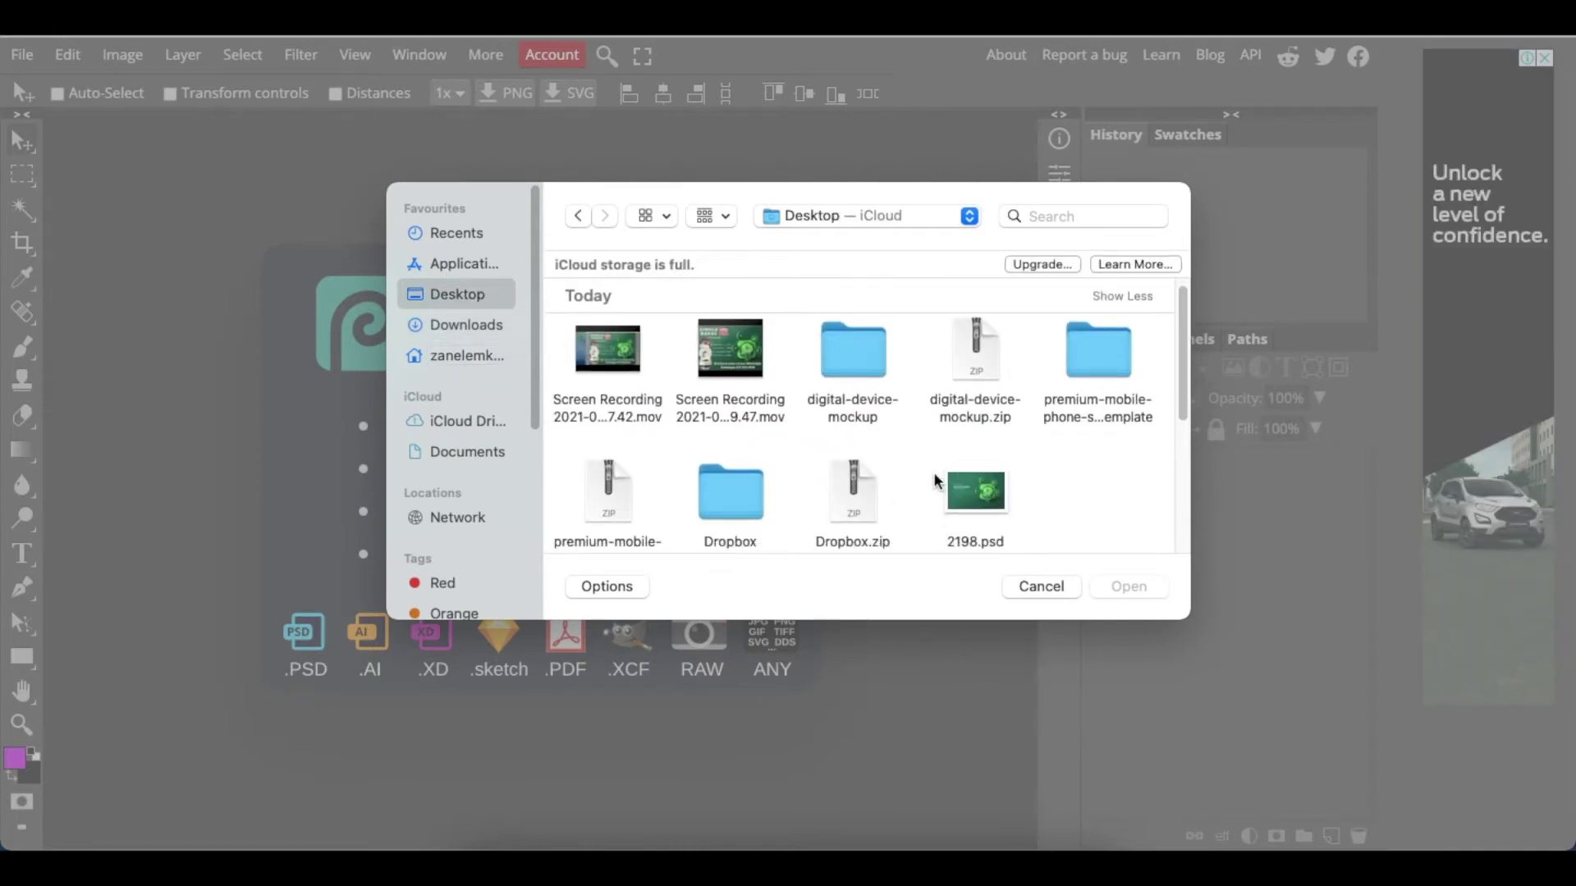
scroll(933, 480, down, 2)
click(971, 449)
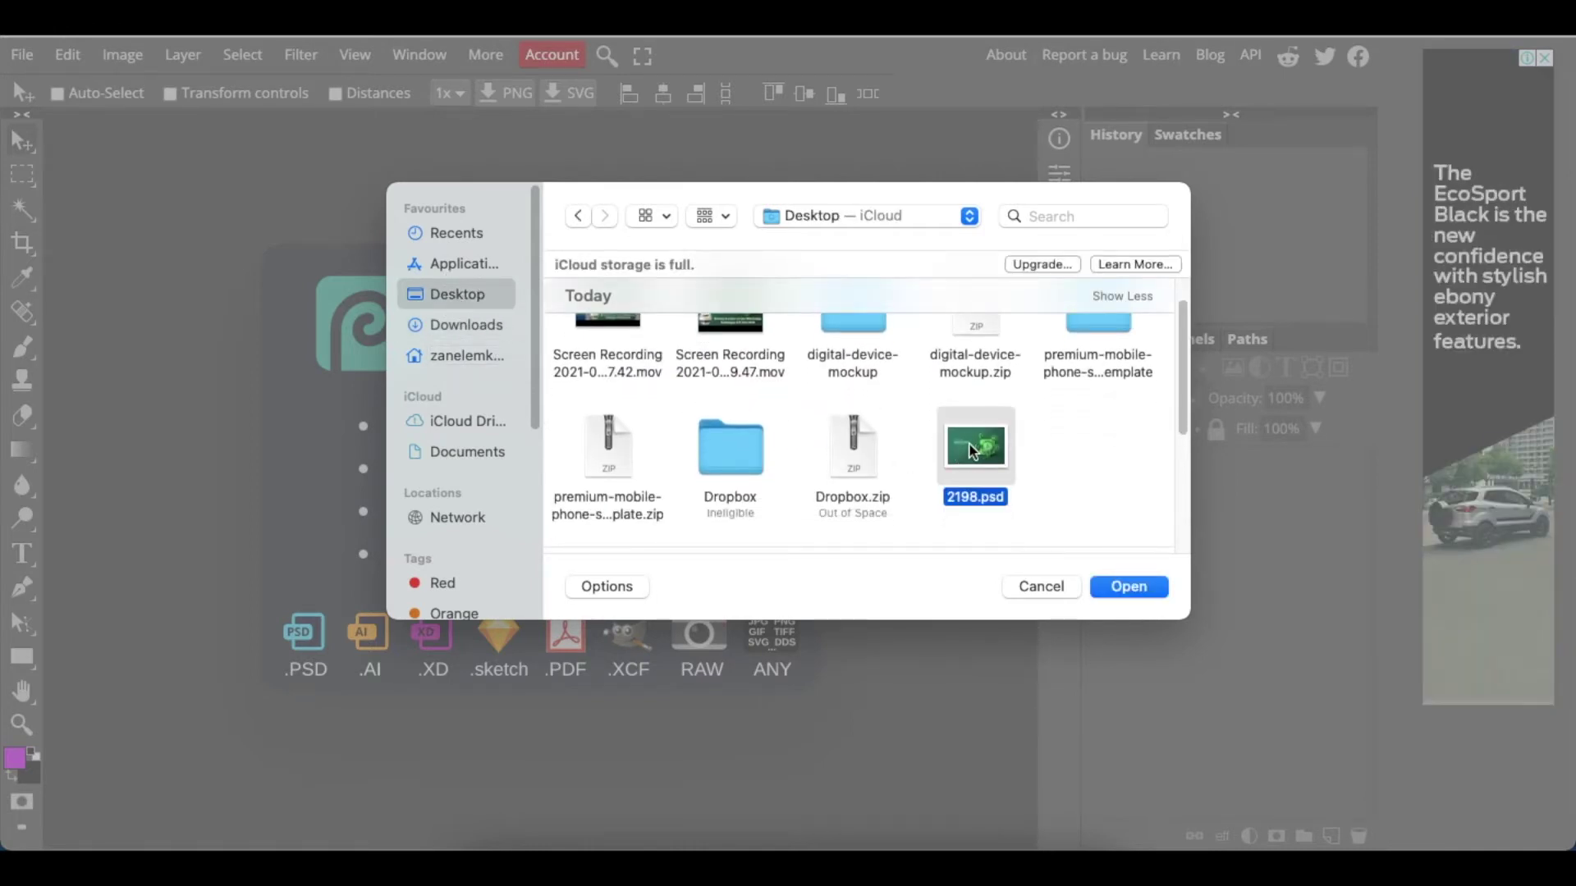
click(1131, 586)
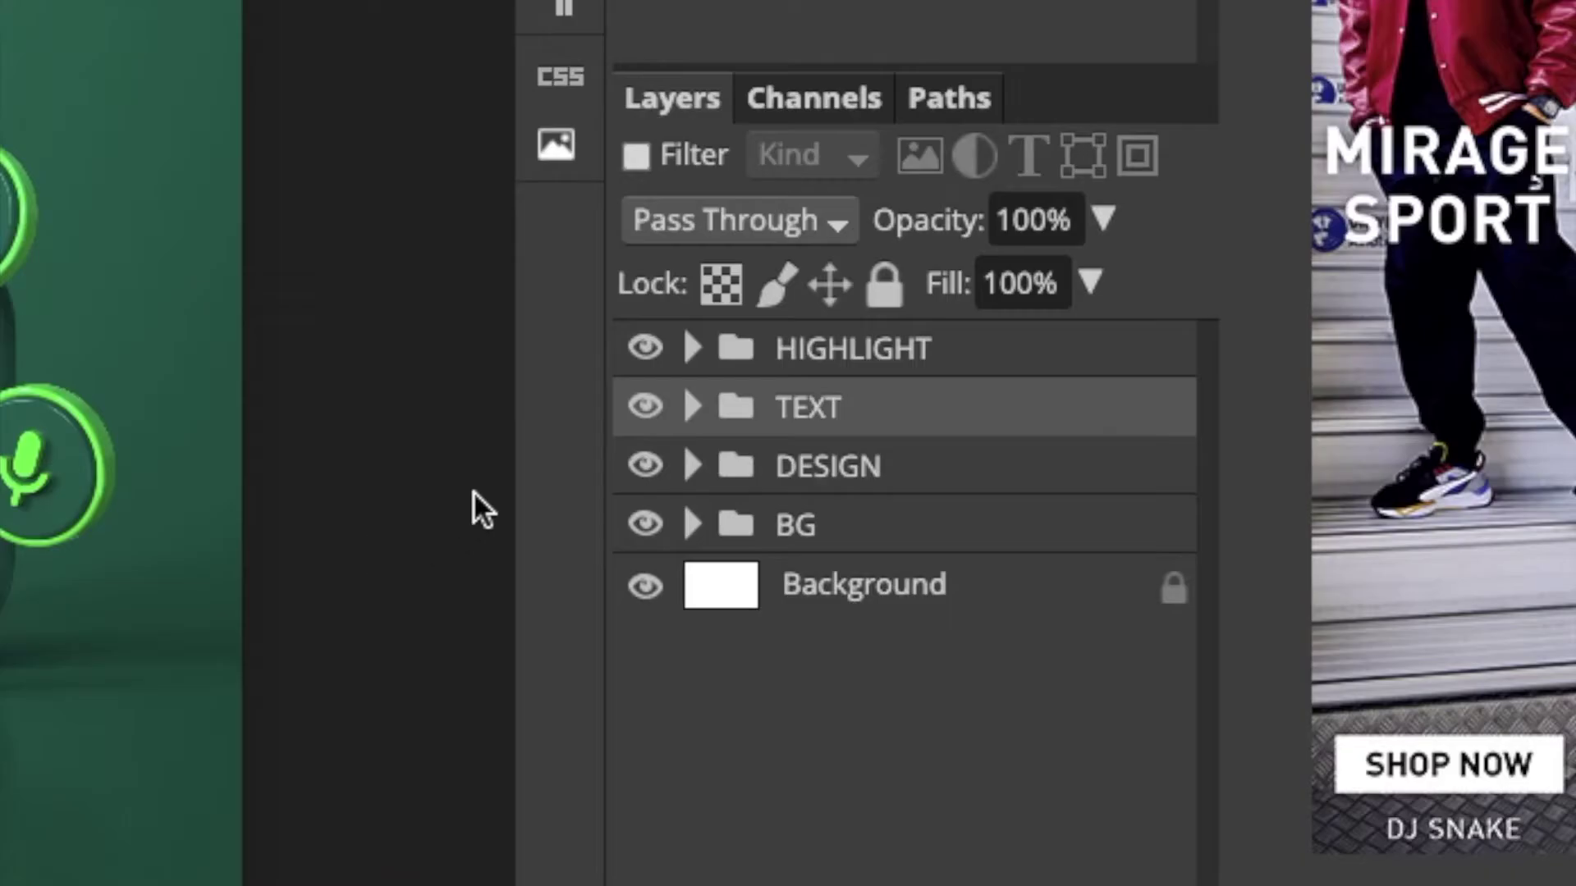
- Hide the TEXT layer group and export the picture as a 2000 × 1300 px PNG at 100% quality
click(642, 414)
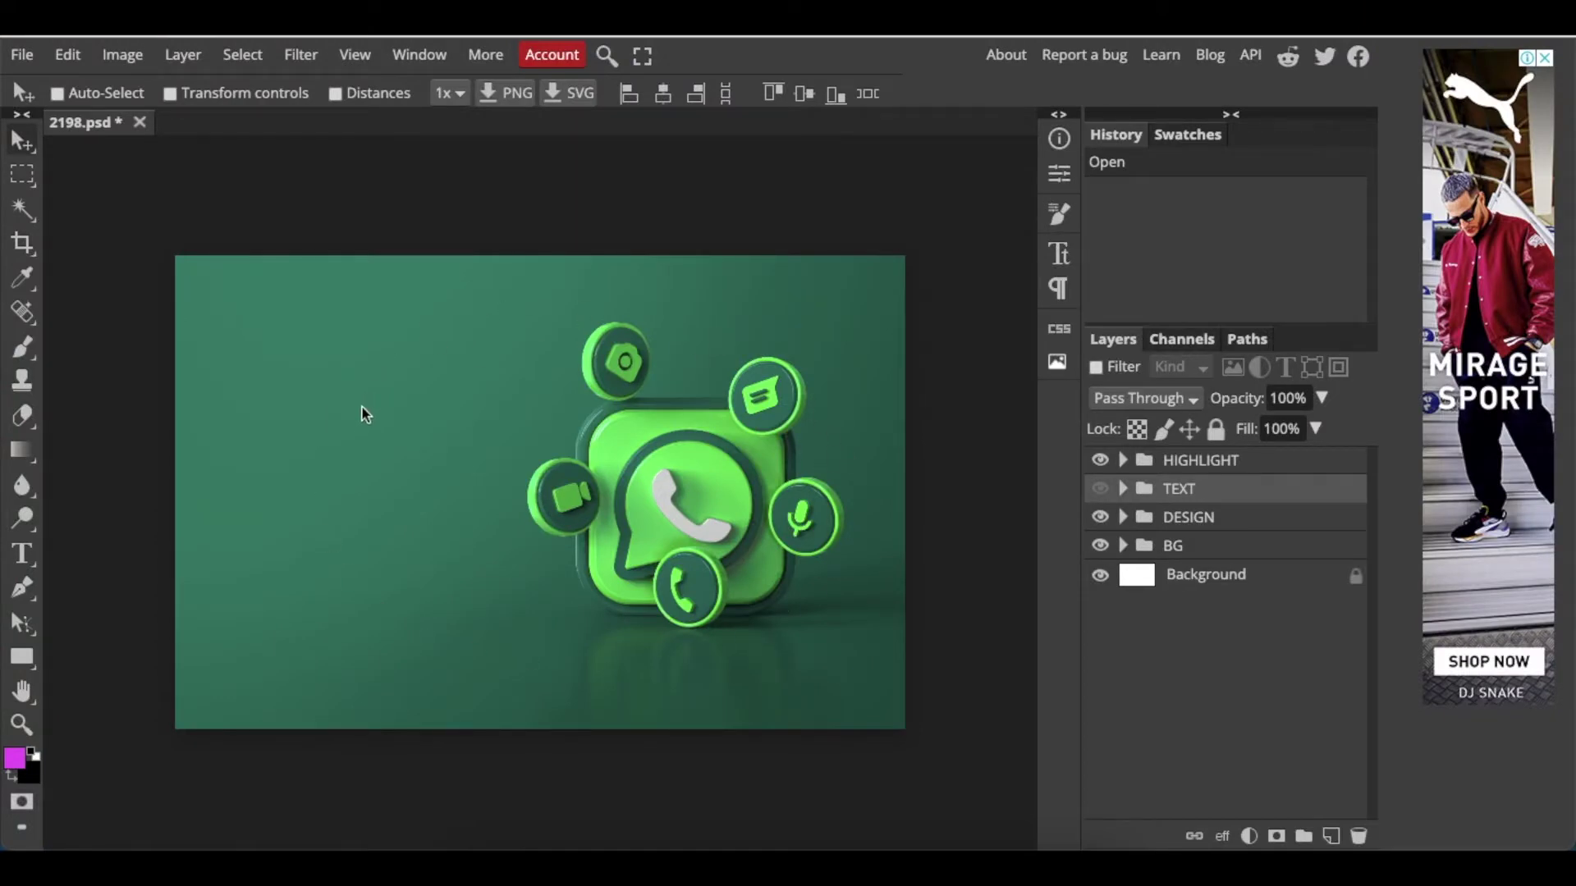
click(21, 54)
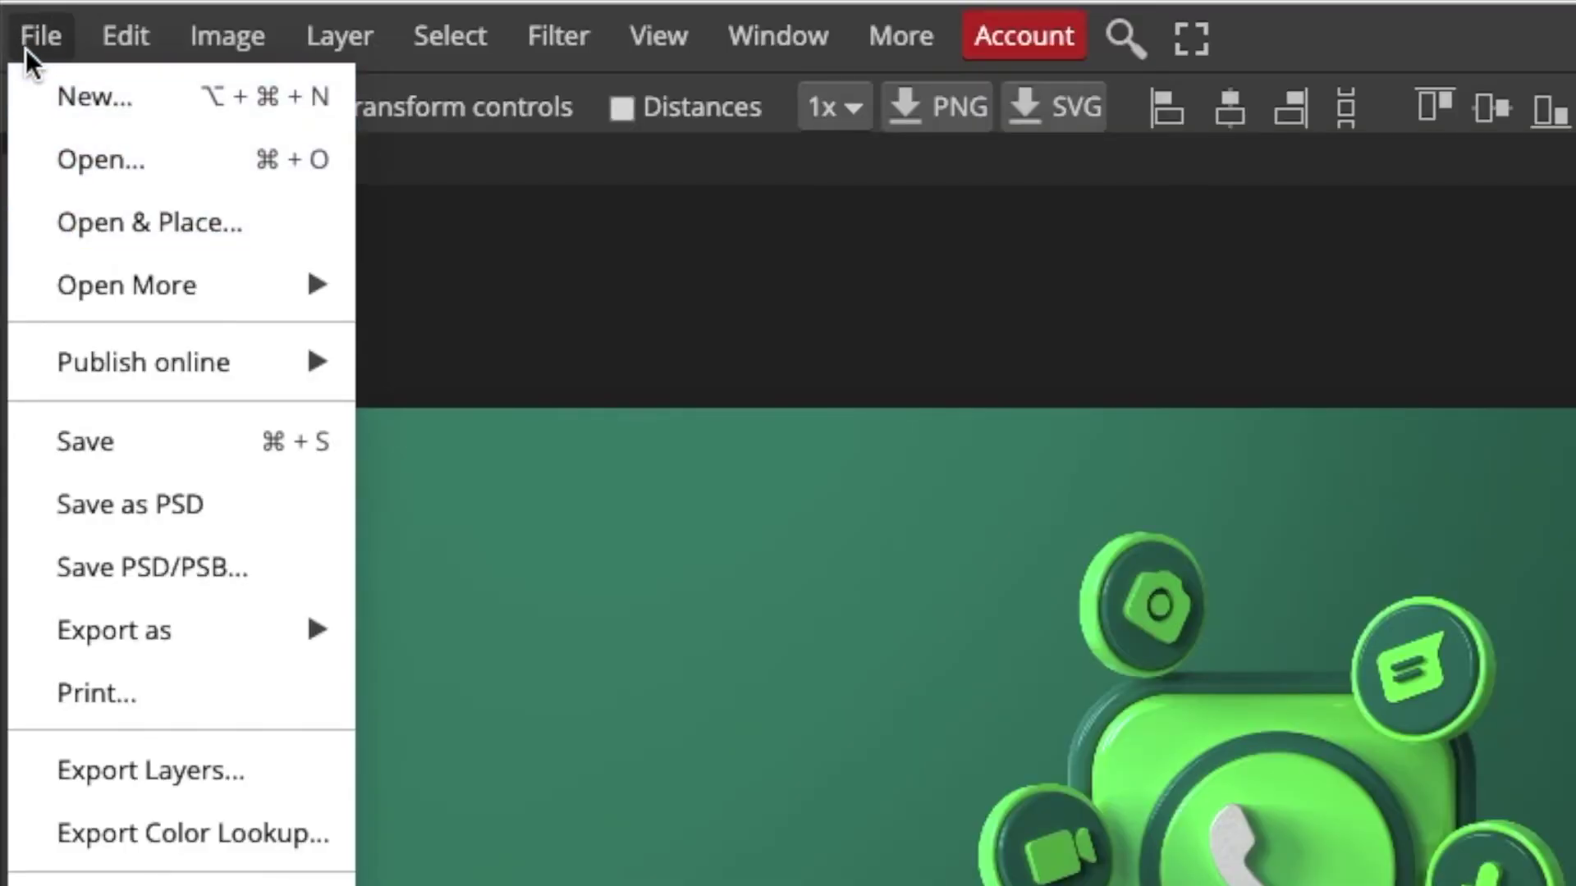
click(218, 632)
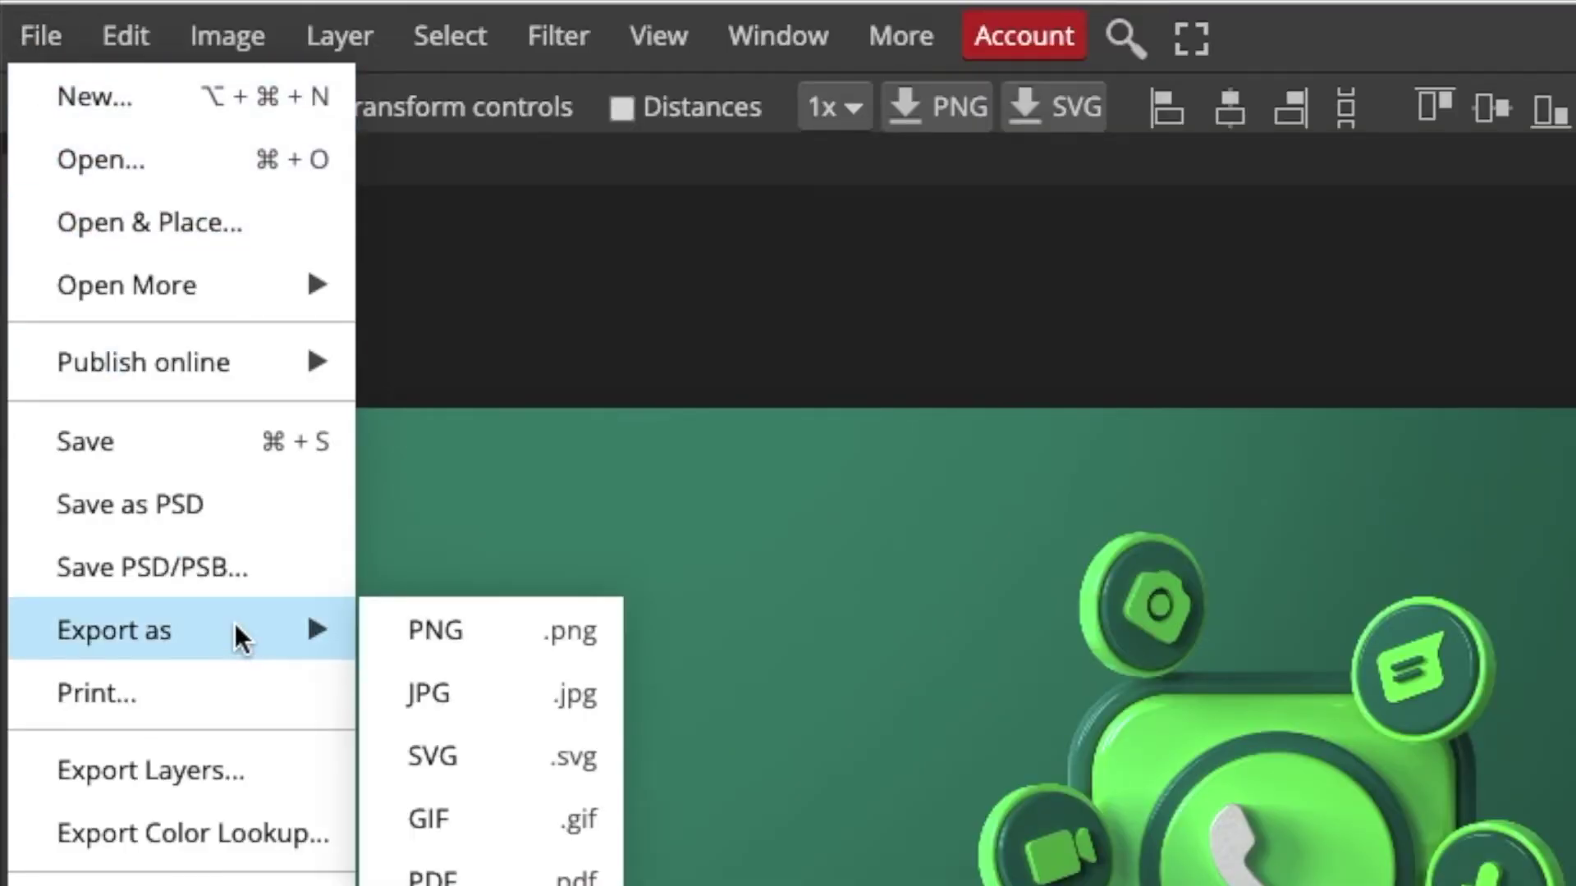
click(468, 628)
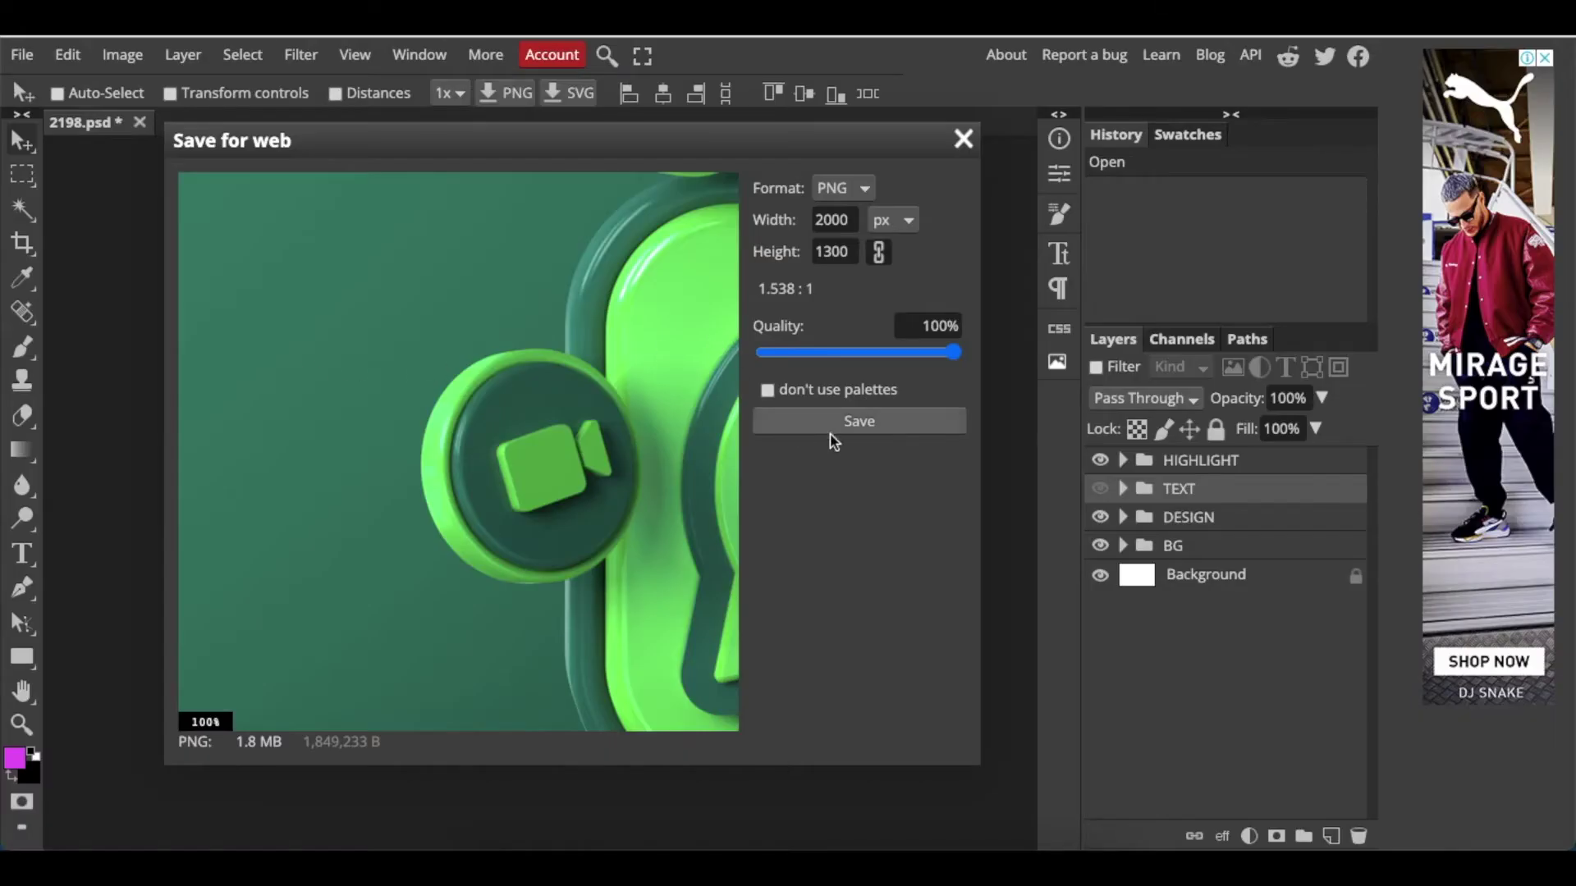
click(879, 425)
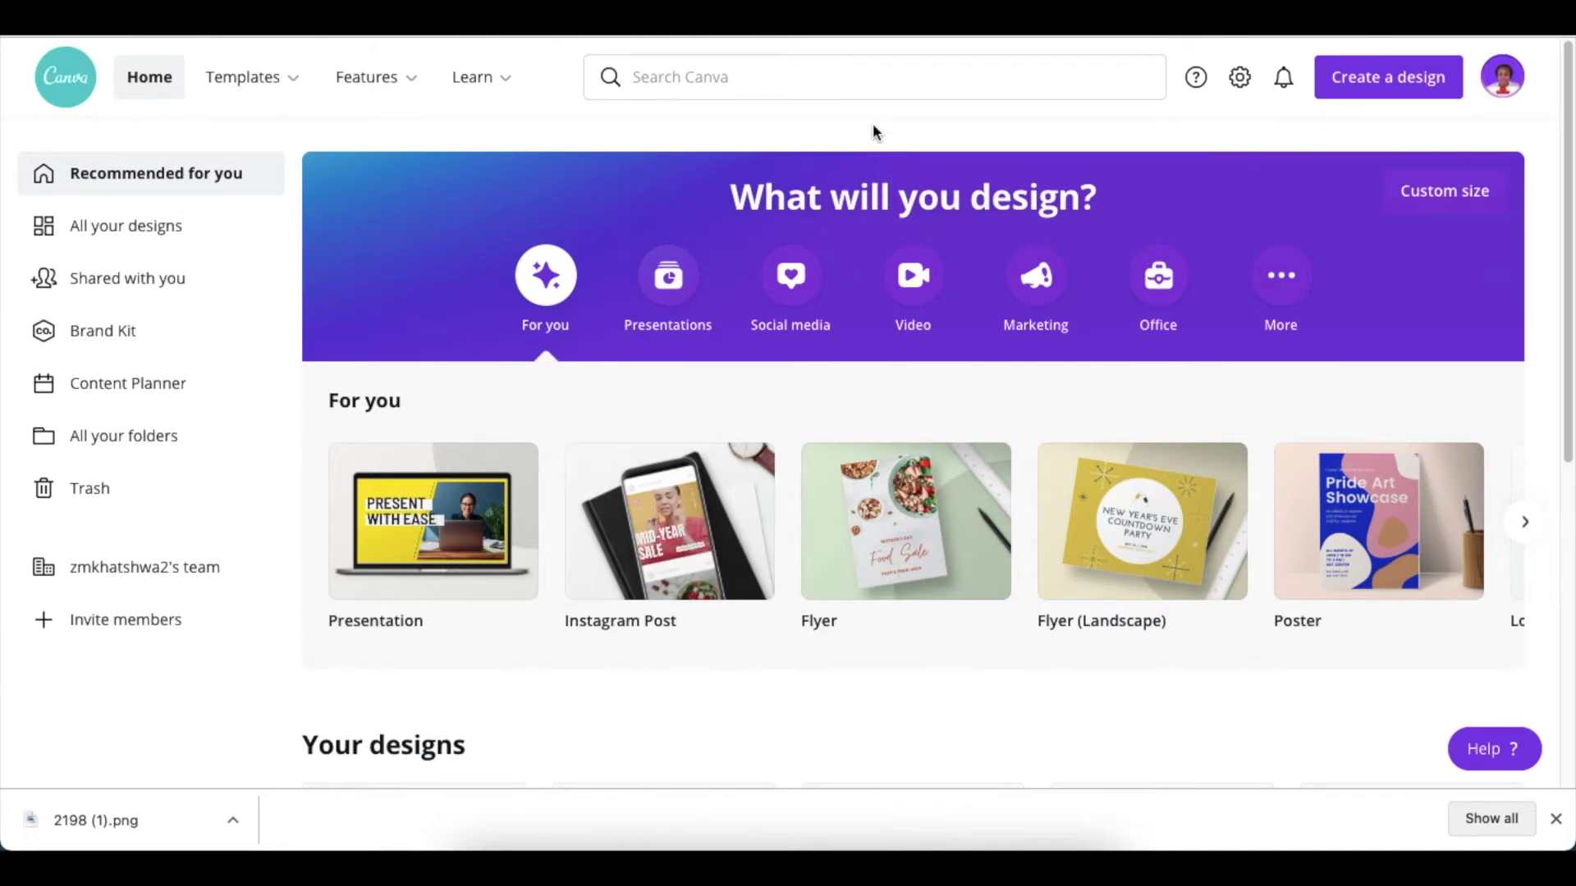
- Switch to Canva, create a Flyer (Landscape) design and place the exported 2198 (1).png on its page
click(1373, 88)
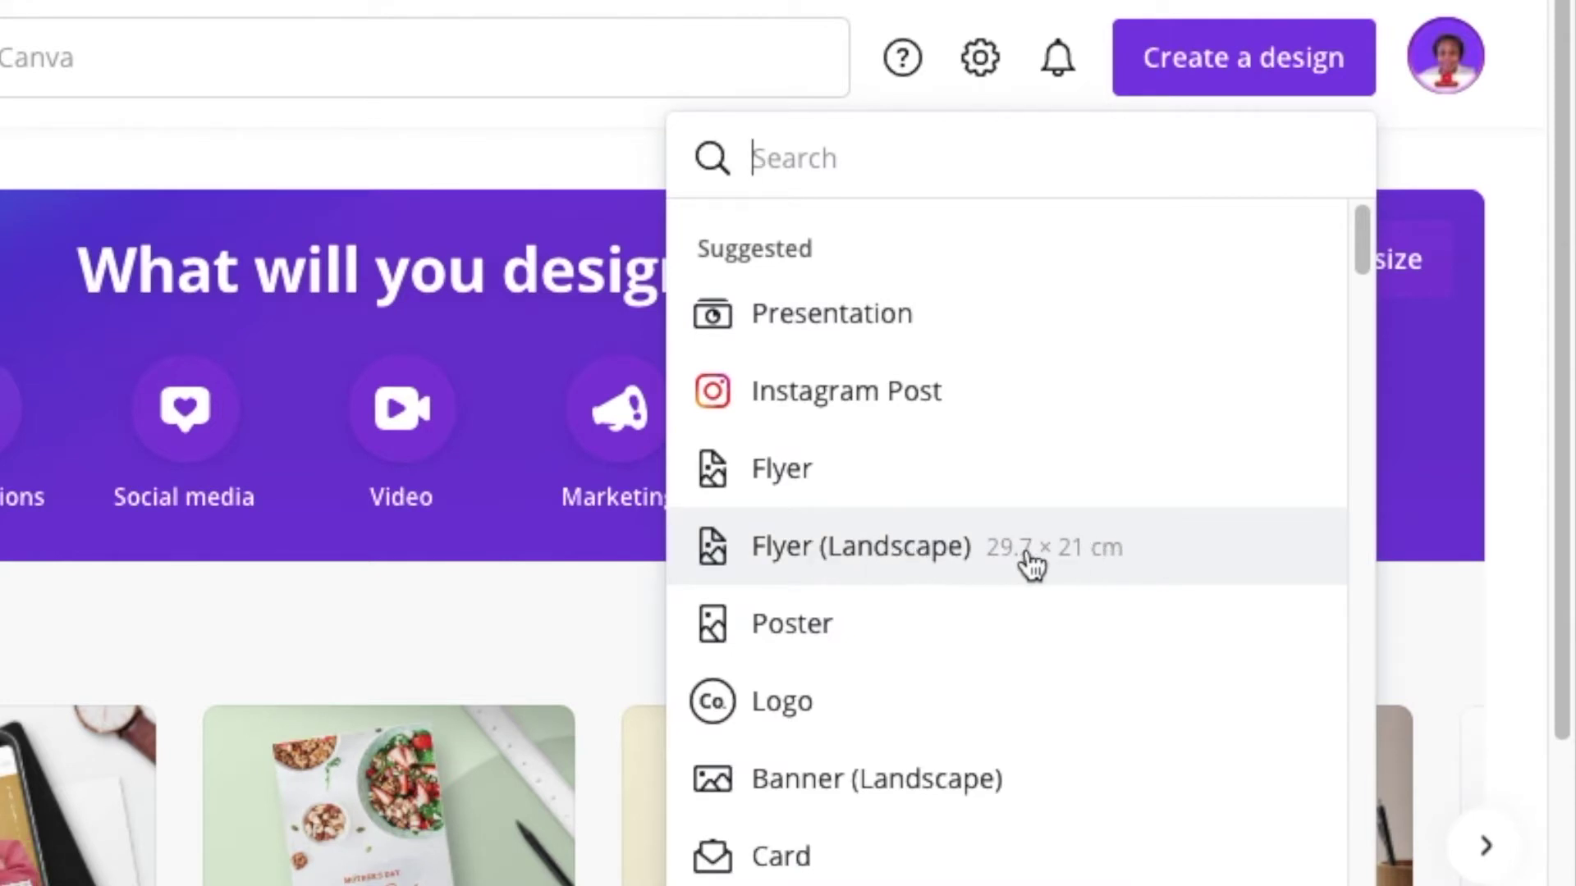
click(908, 556)
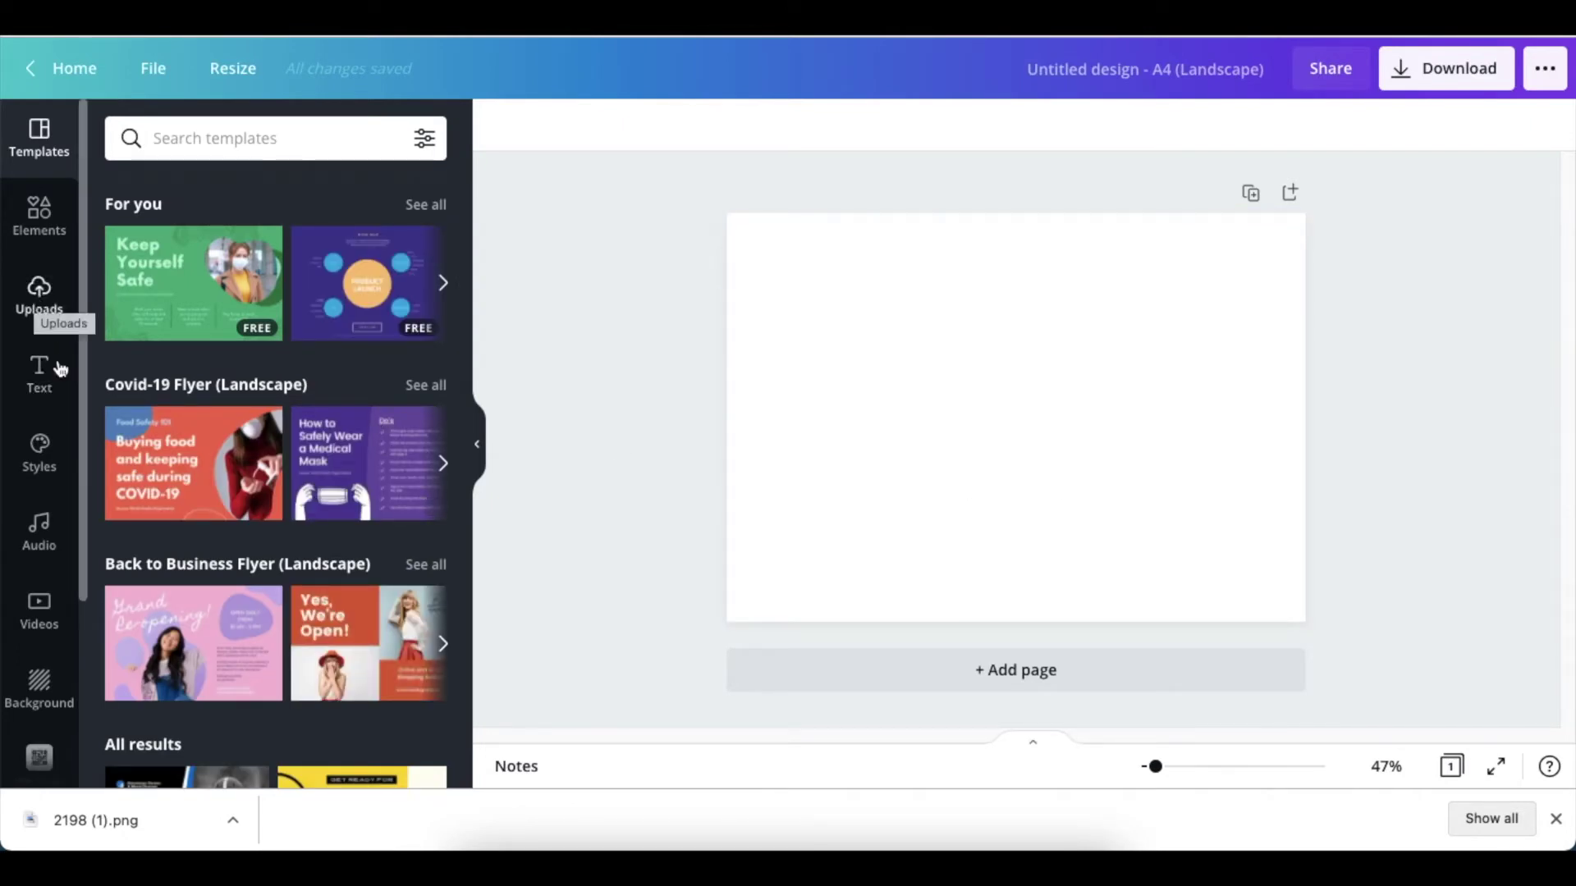
drag(123, 824, 794, 617)
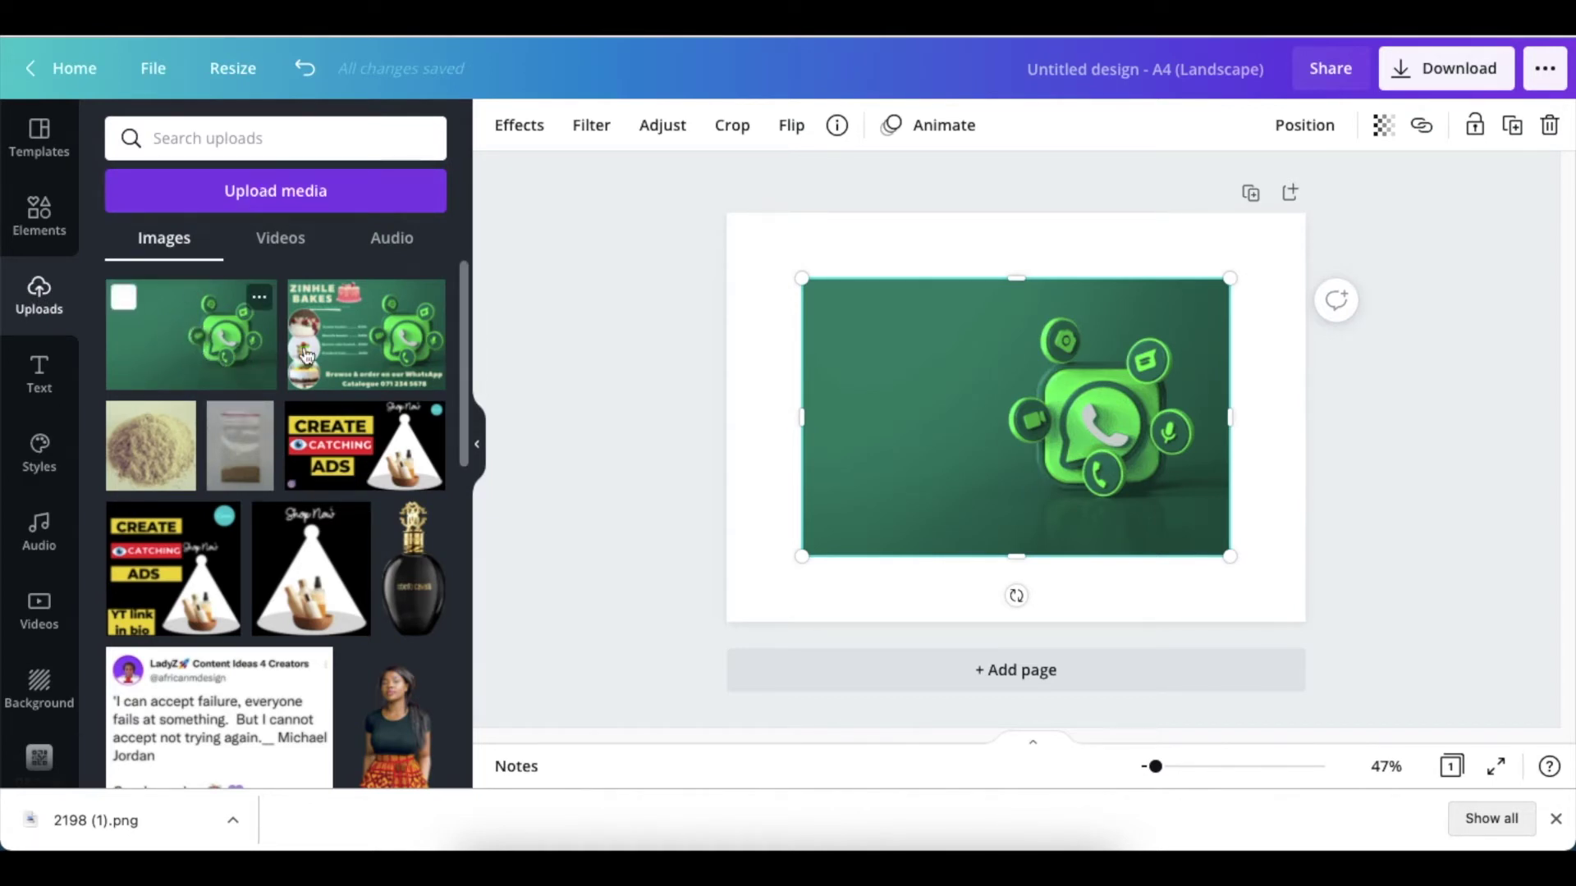
- Align the WhatsApp picture with the page's upper-left corner and enlarge it to cover the whole page
drag(981, 476, 911, 418)
drag(1156, 770, 1161, 767)
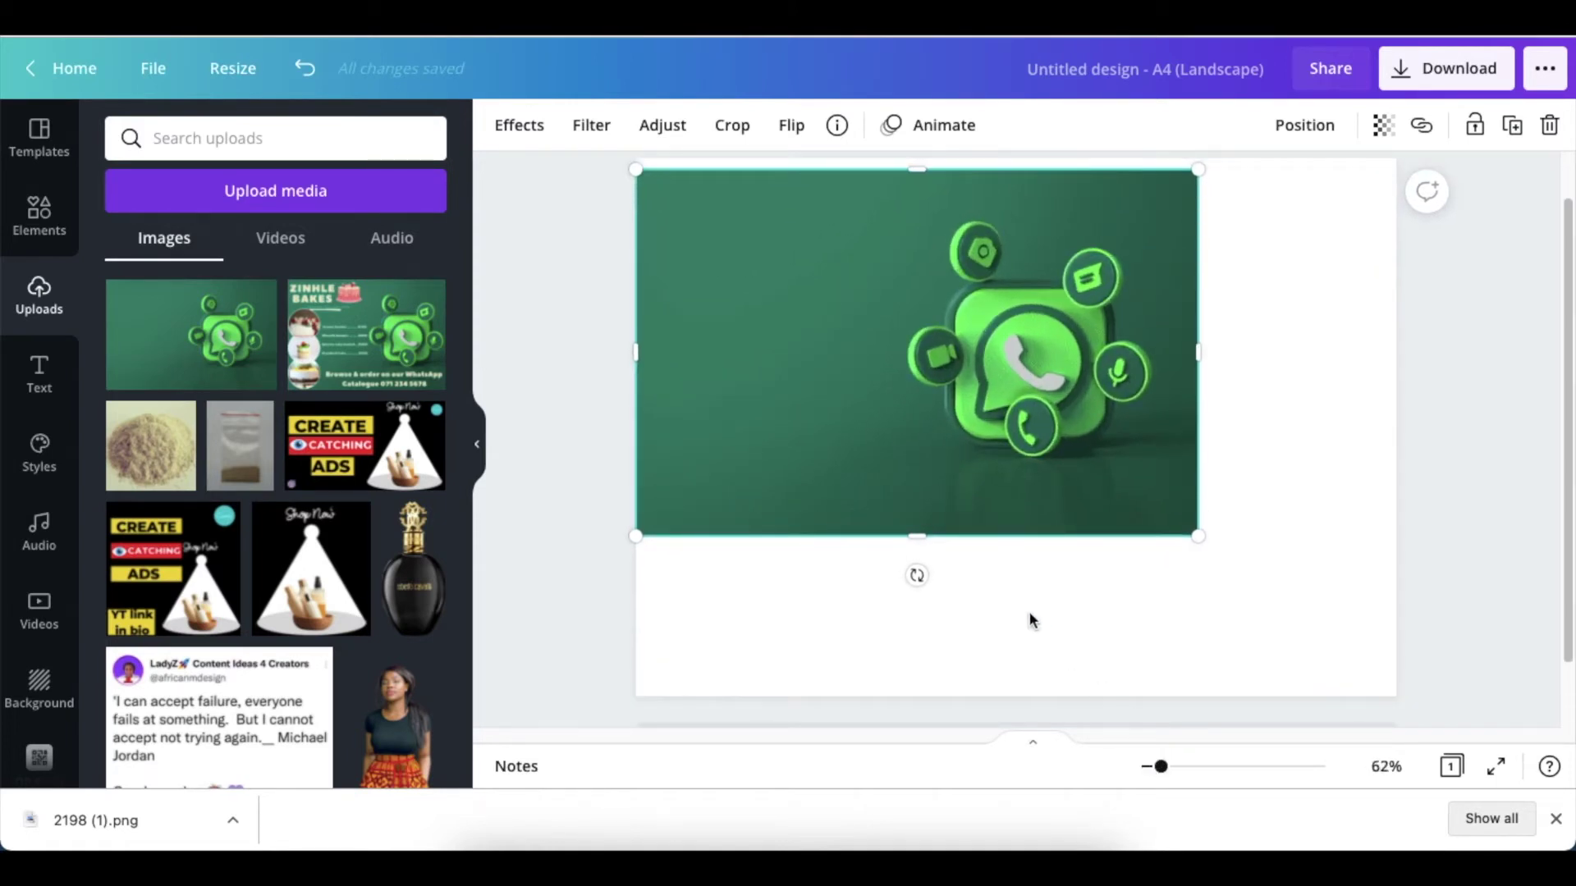
drag(863, 435, 862, 427)
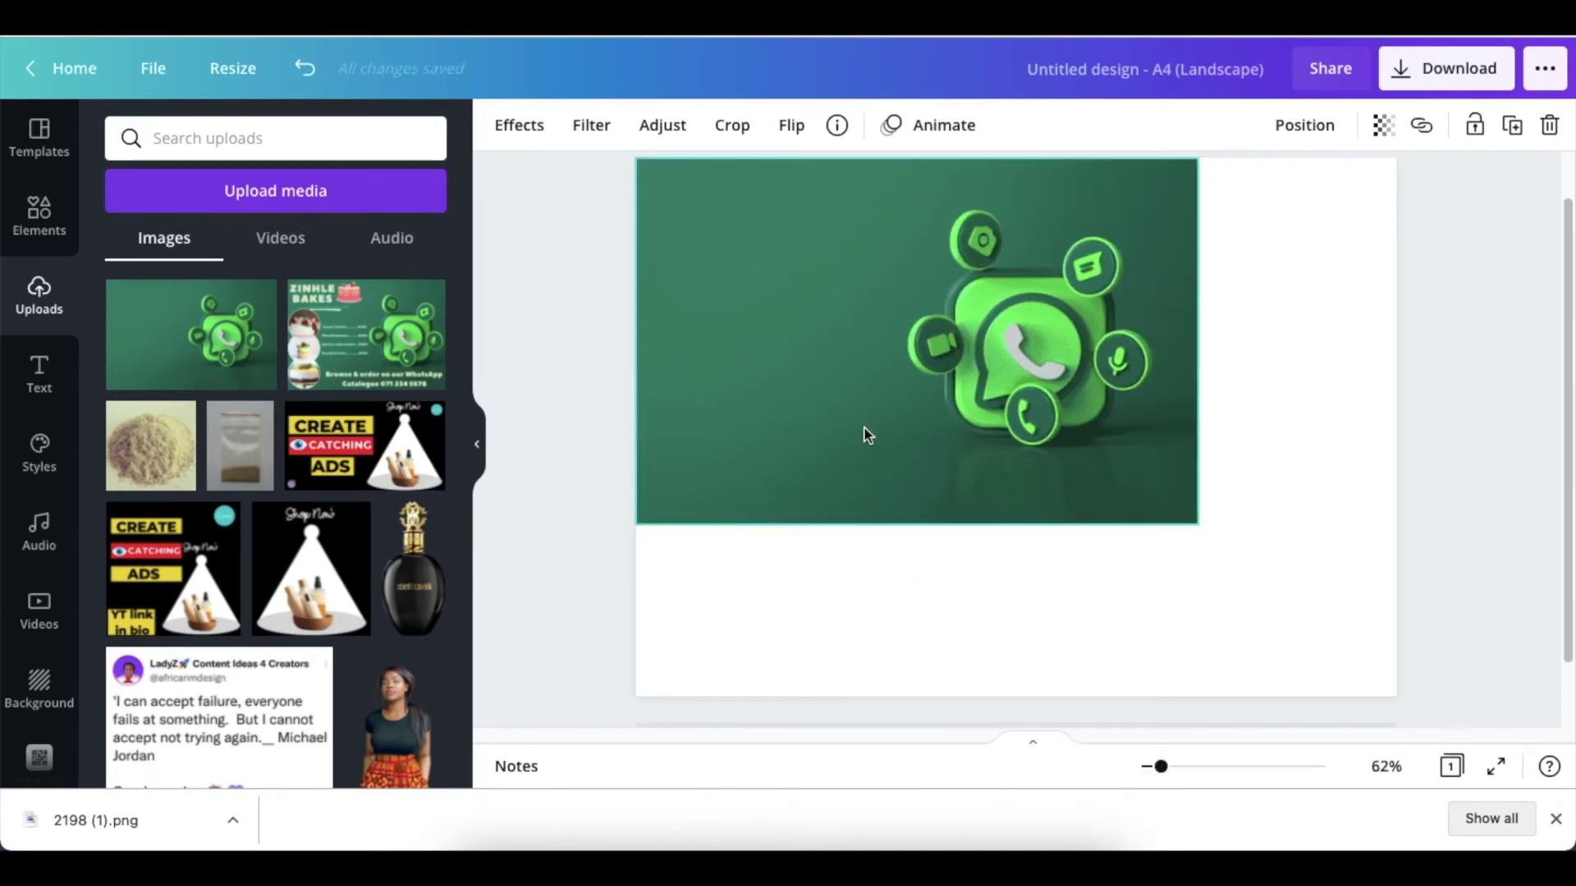
drag(1200, 528, 1230, 545)
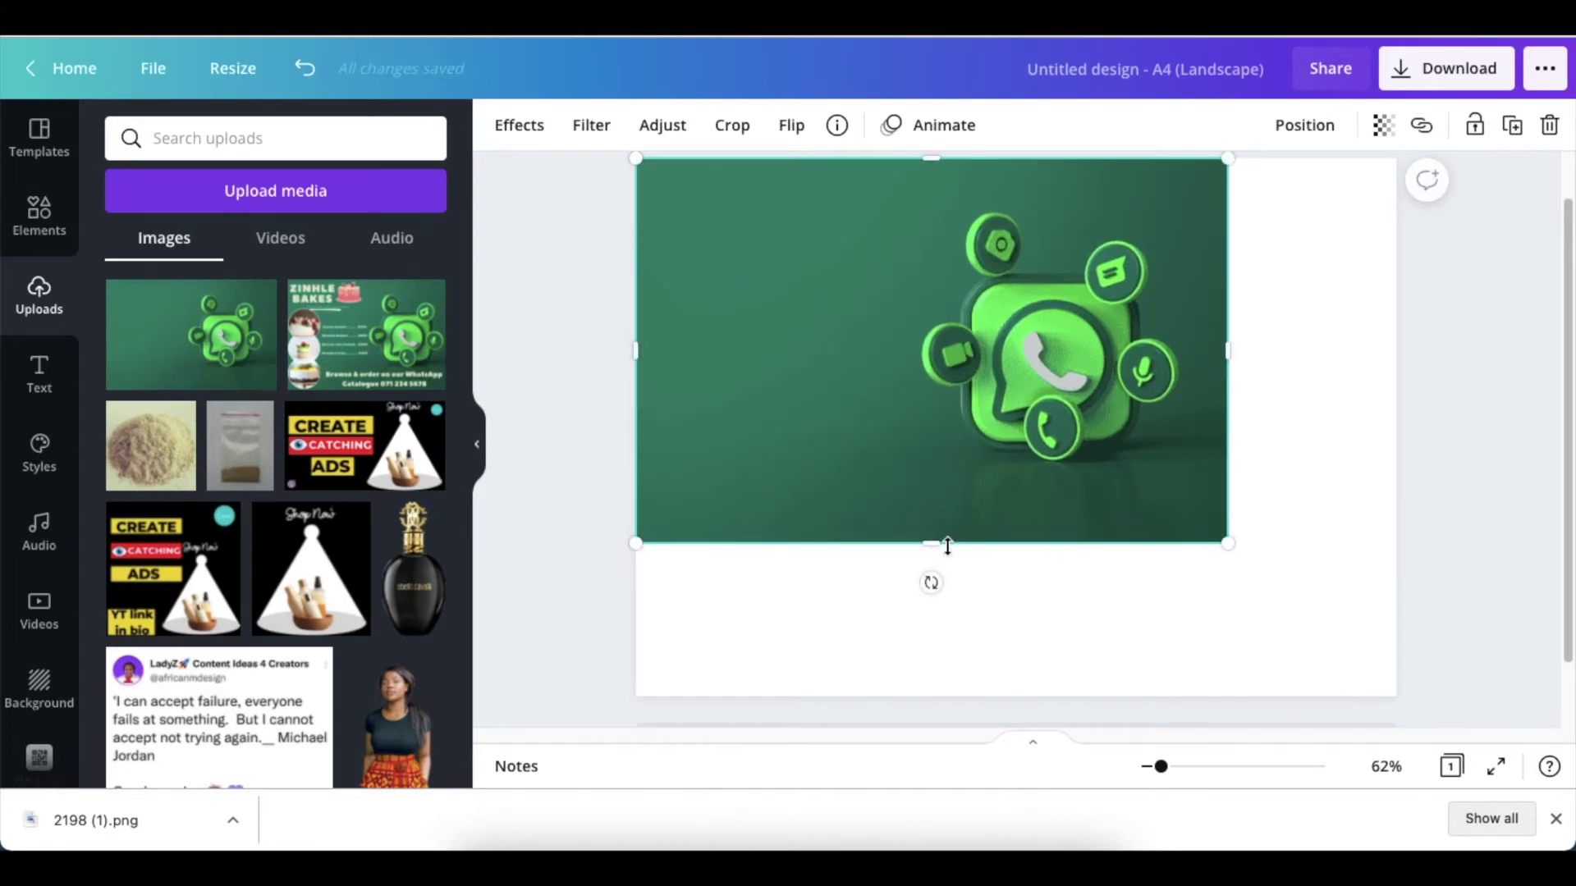
drag(938, 547, 988, 696)
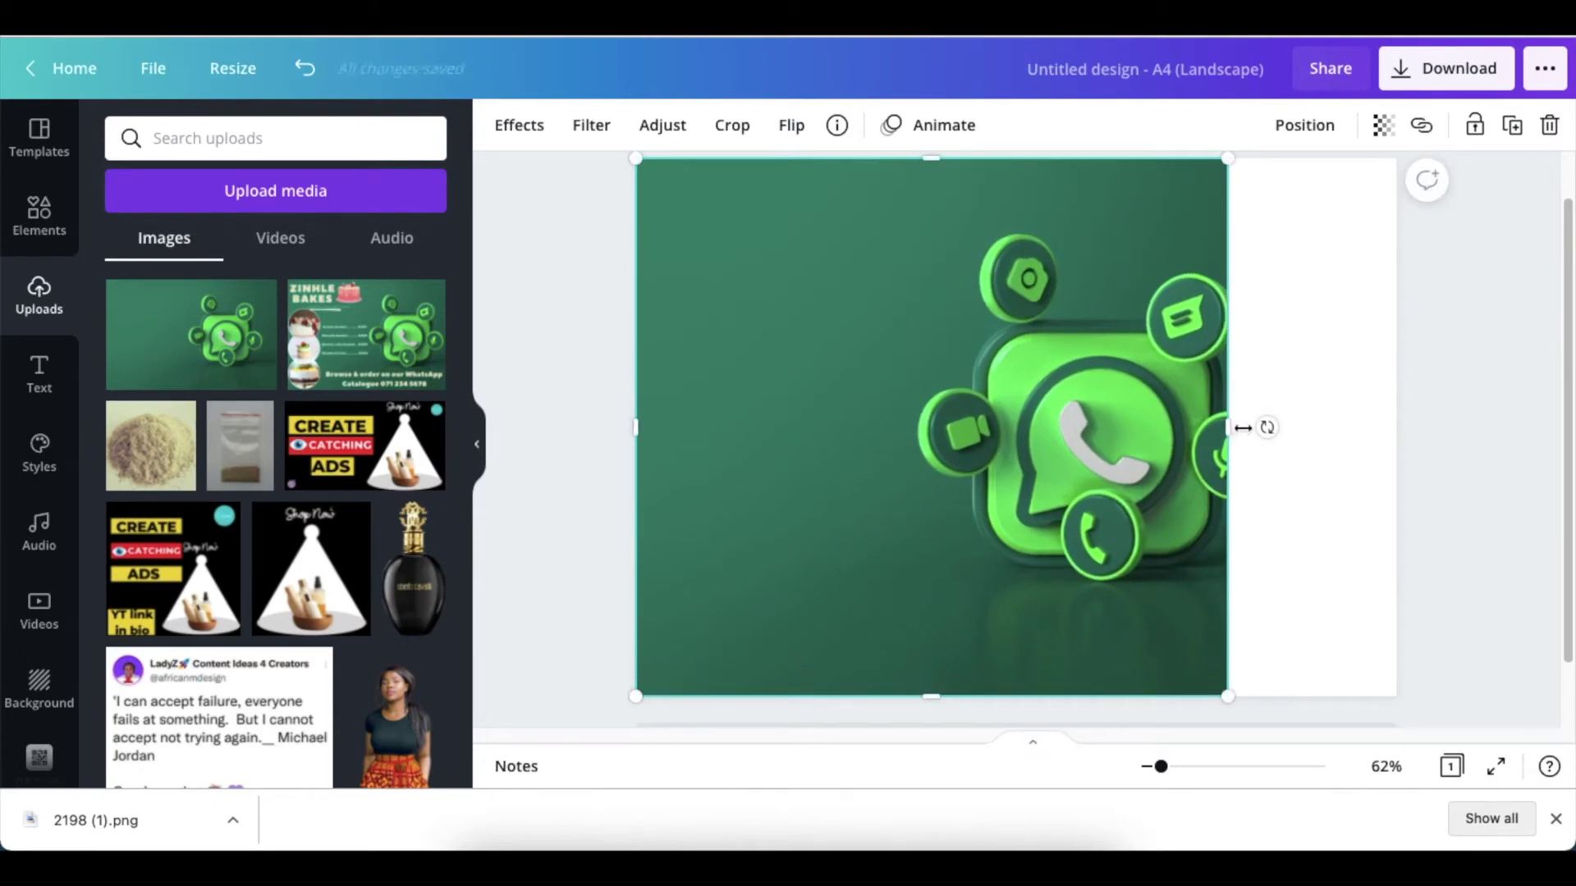
drag(1227, 428, 1395, 433)
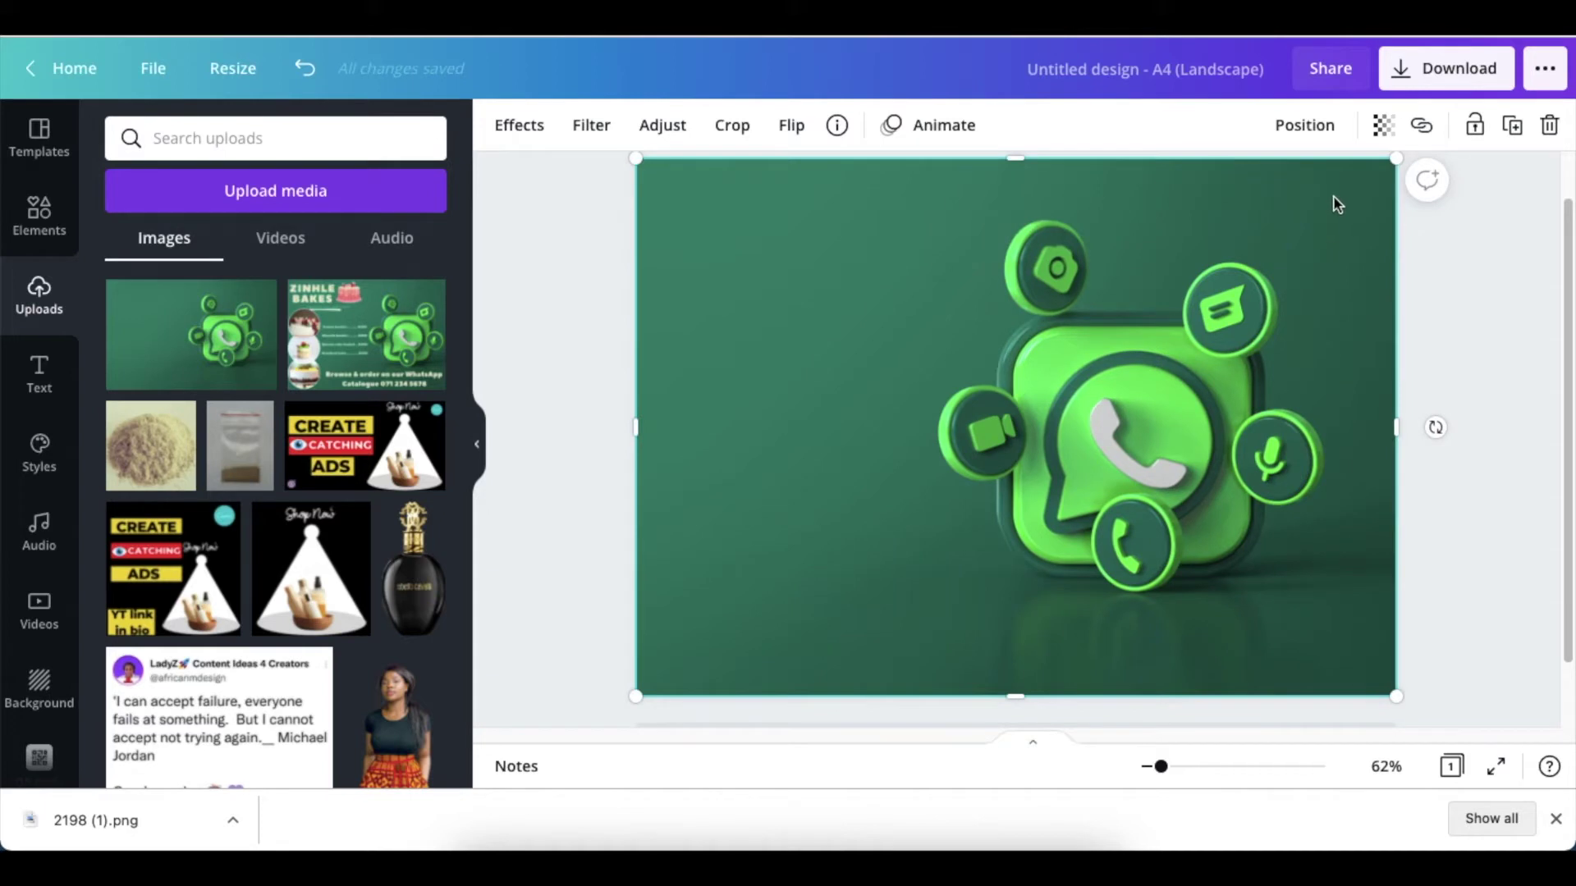
click(1401, 319)
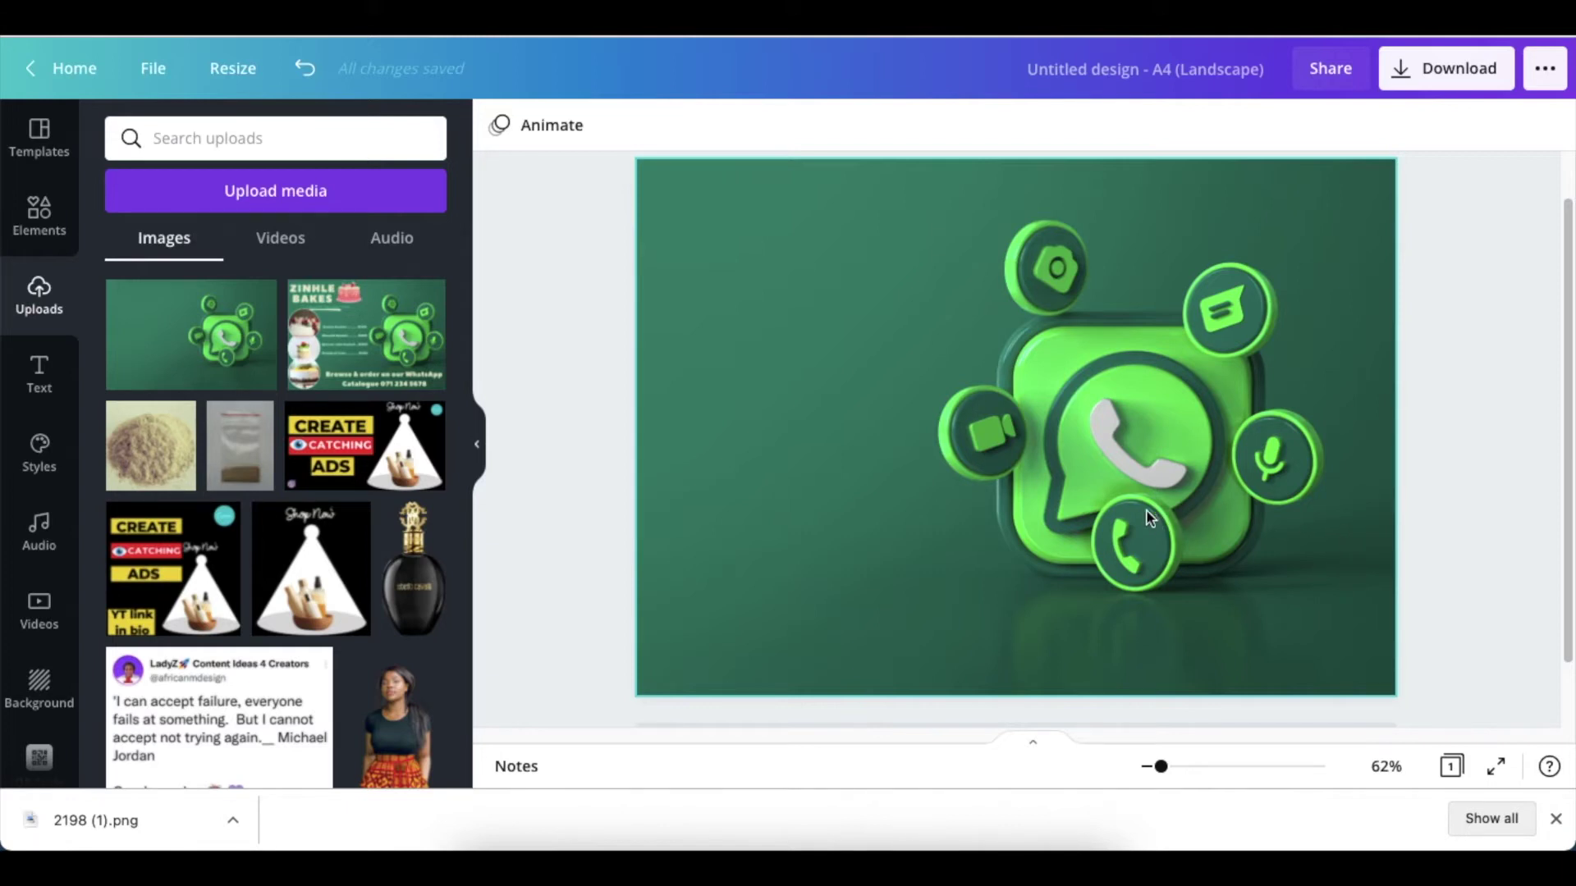
- Set the WhatsApp picture as the page background and shift it within its crop so the icons sit nearer the right edge
click(868, 390)
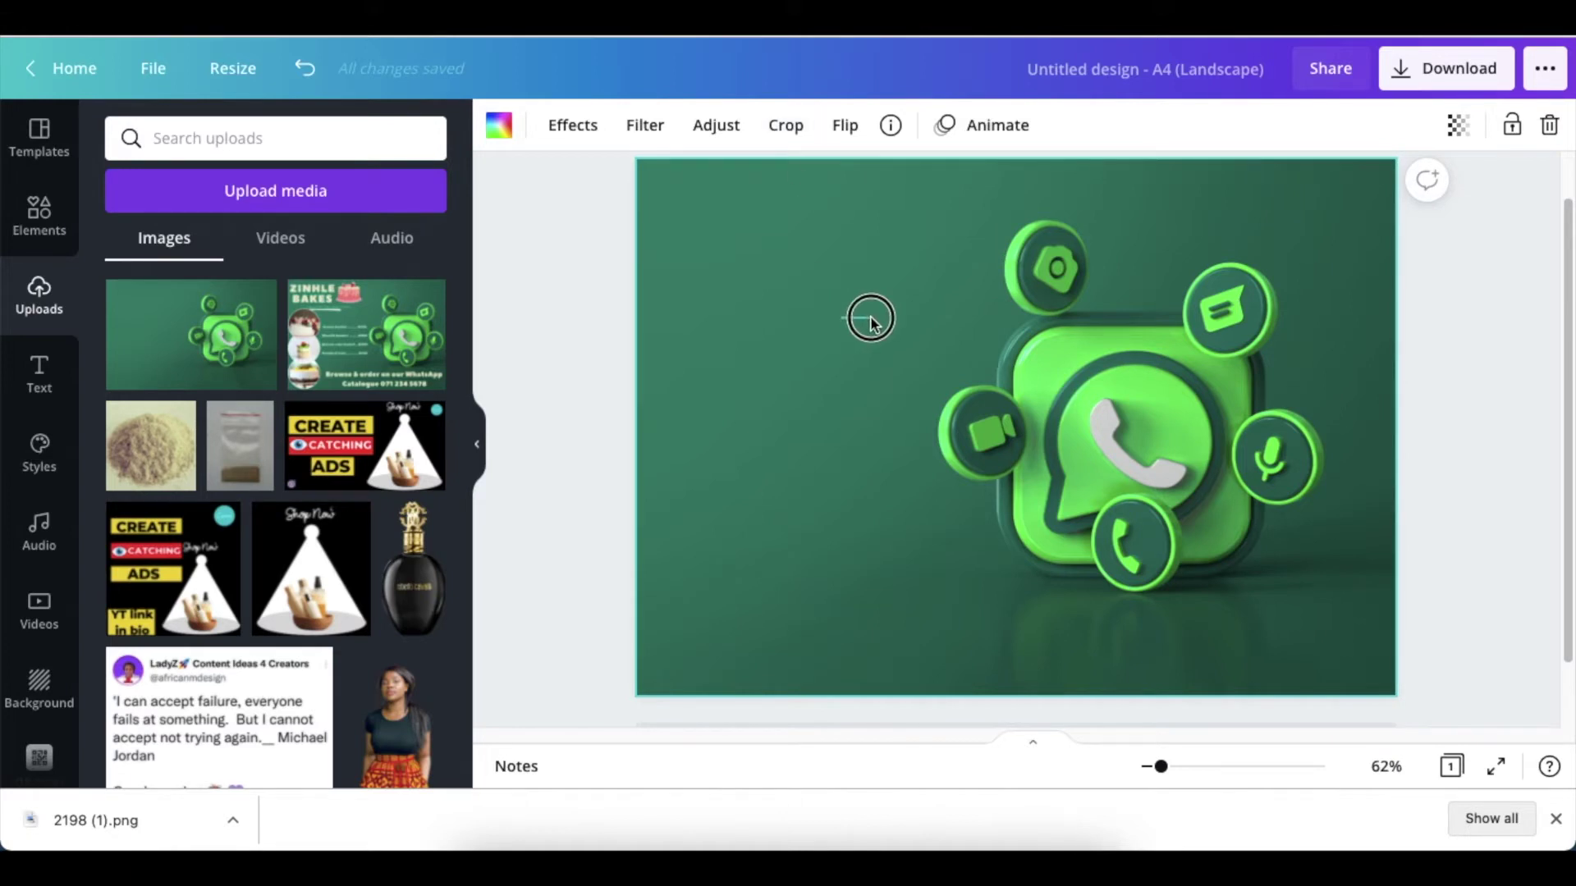
click(813, 158)
click(804, 175)
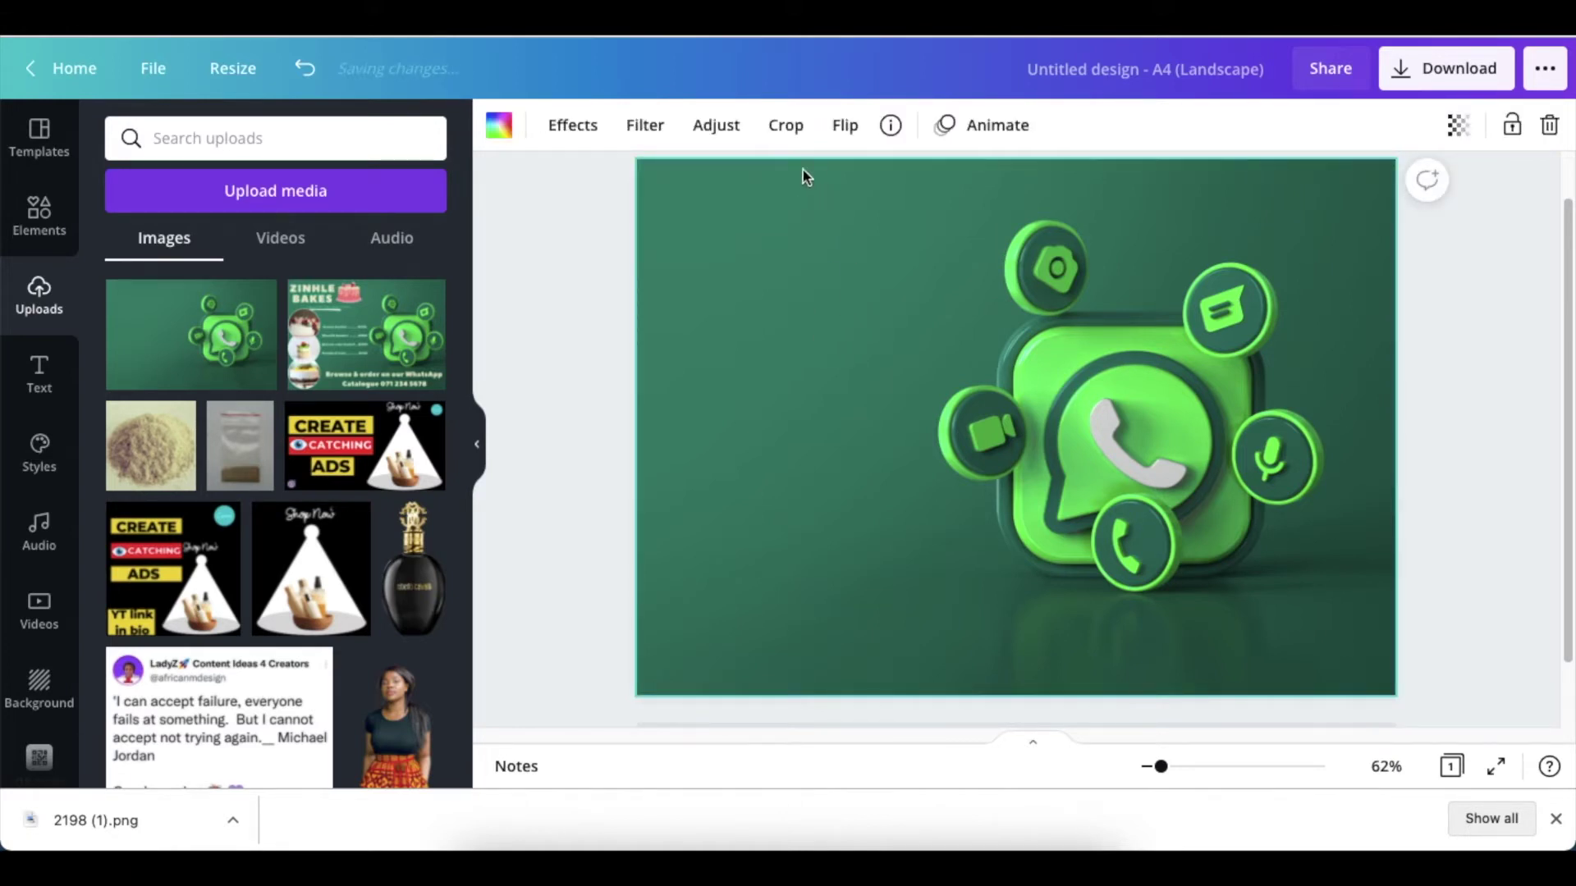
click(785, 125)
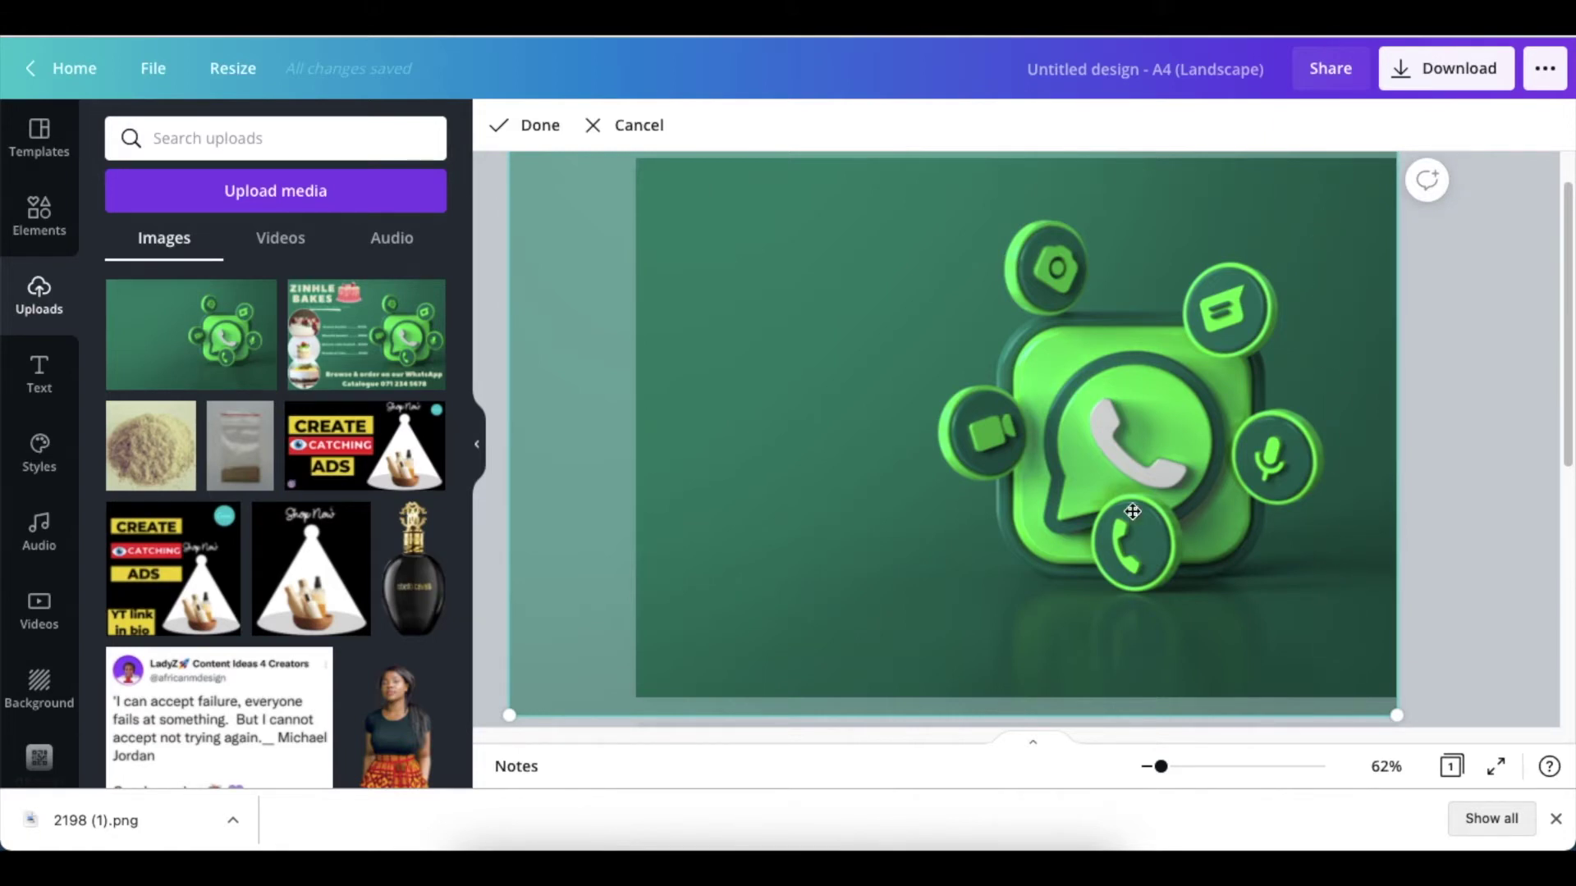
drag(908, 443, 990, 442)
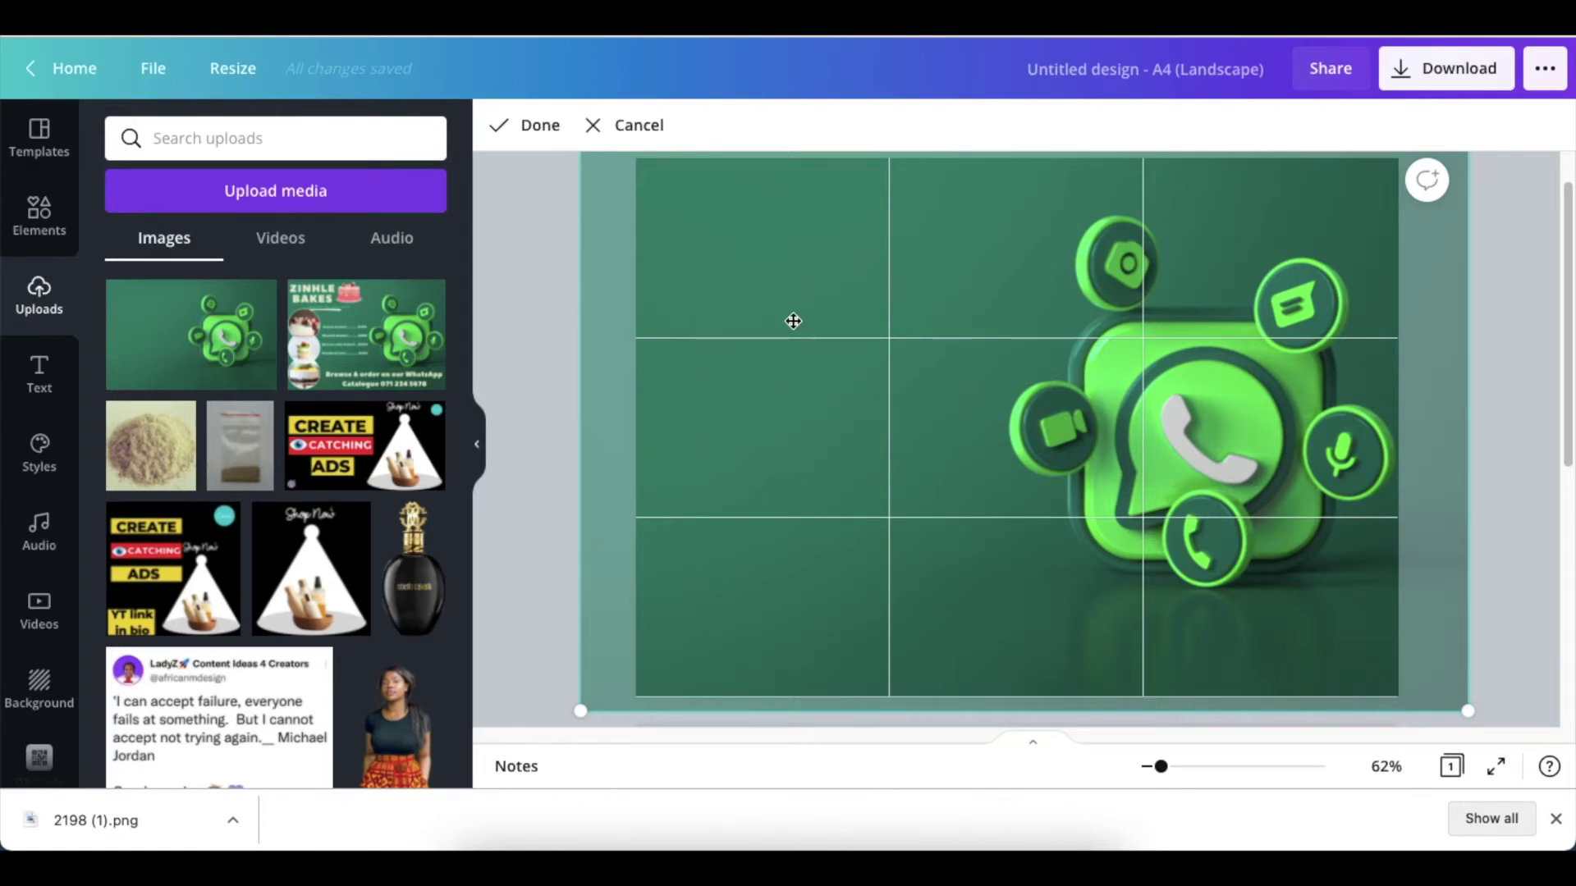
click(528, 408)
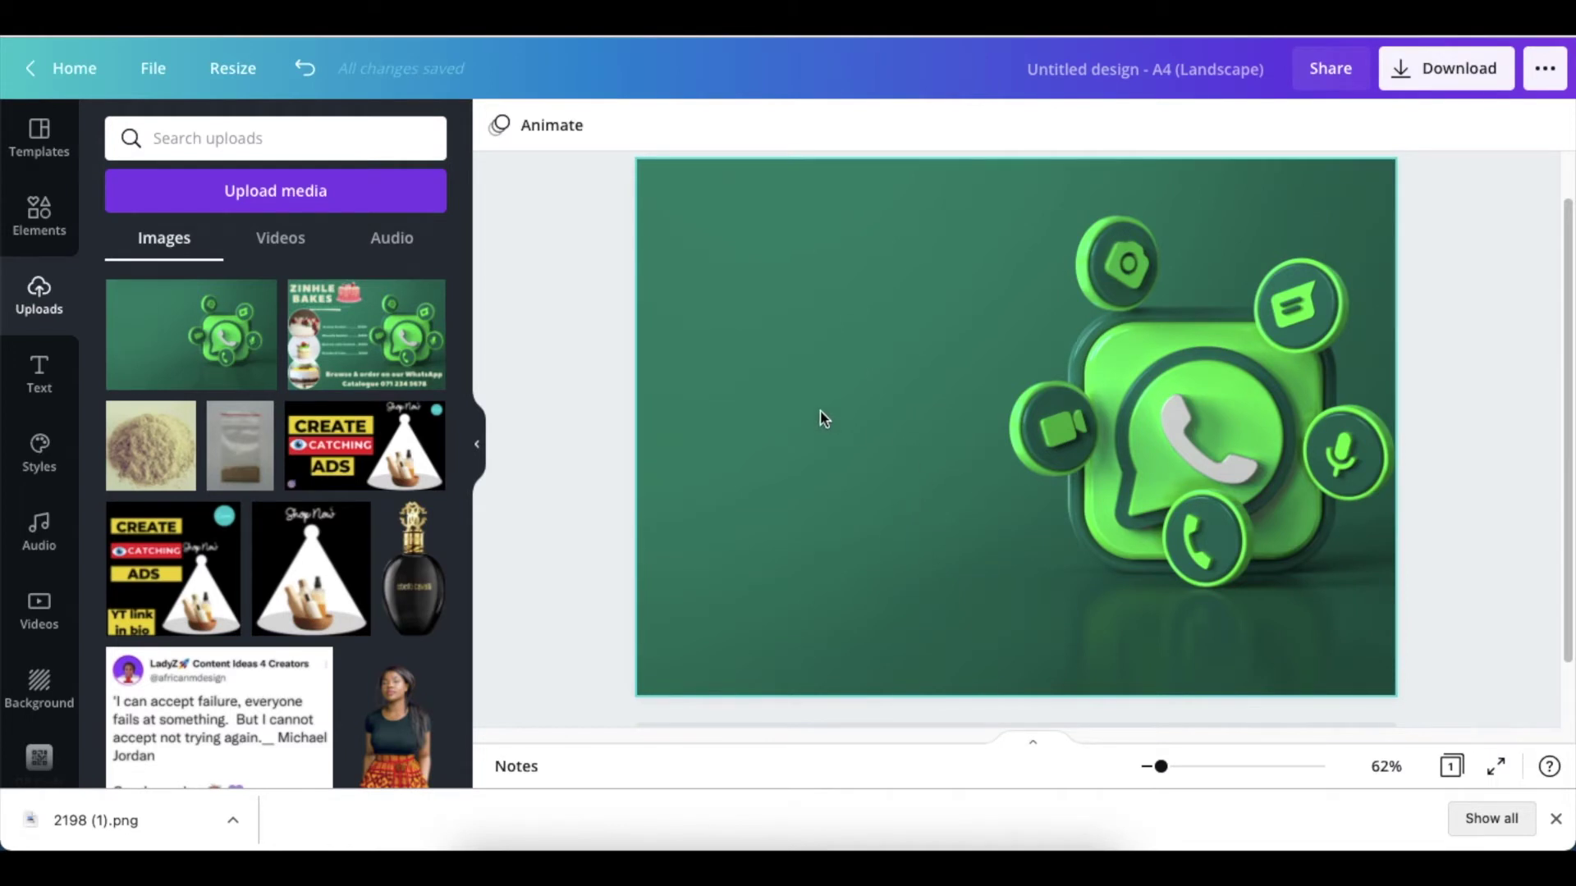
- Add the uploaded Zinhle Bakes logo to the page and move it into the upper-left corner
click(29, 234)
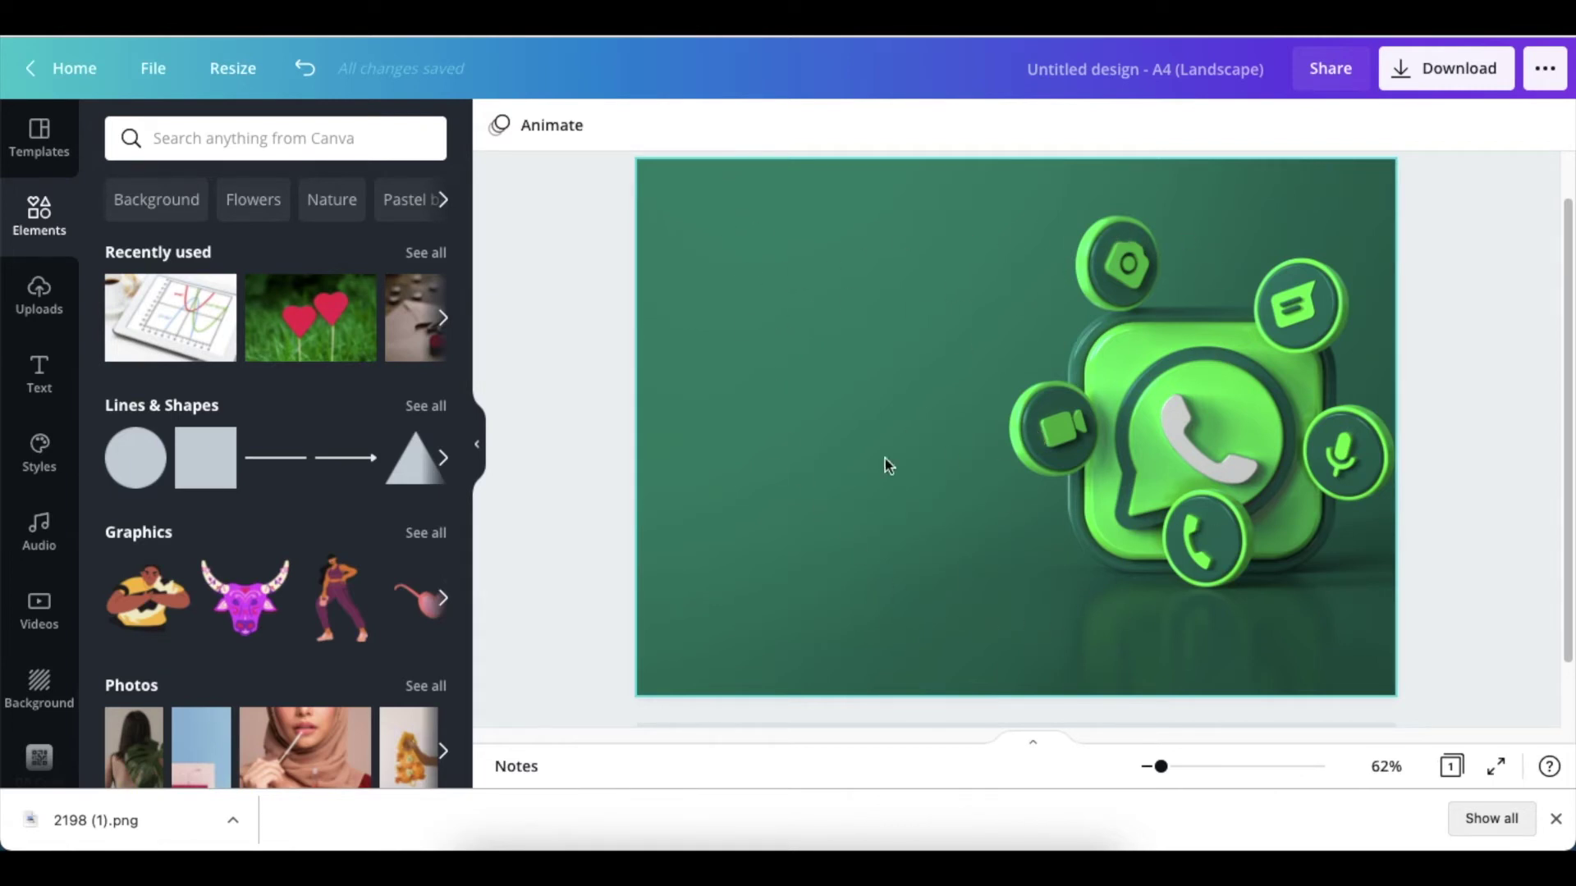
click(42, 297)
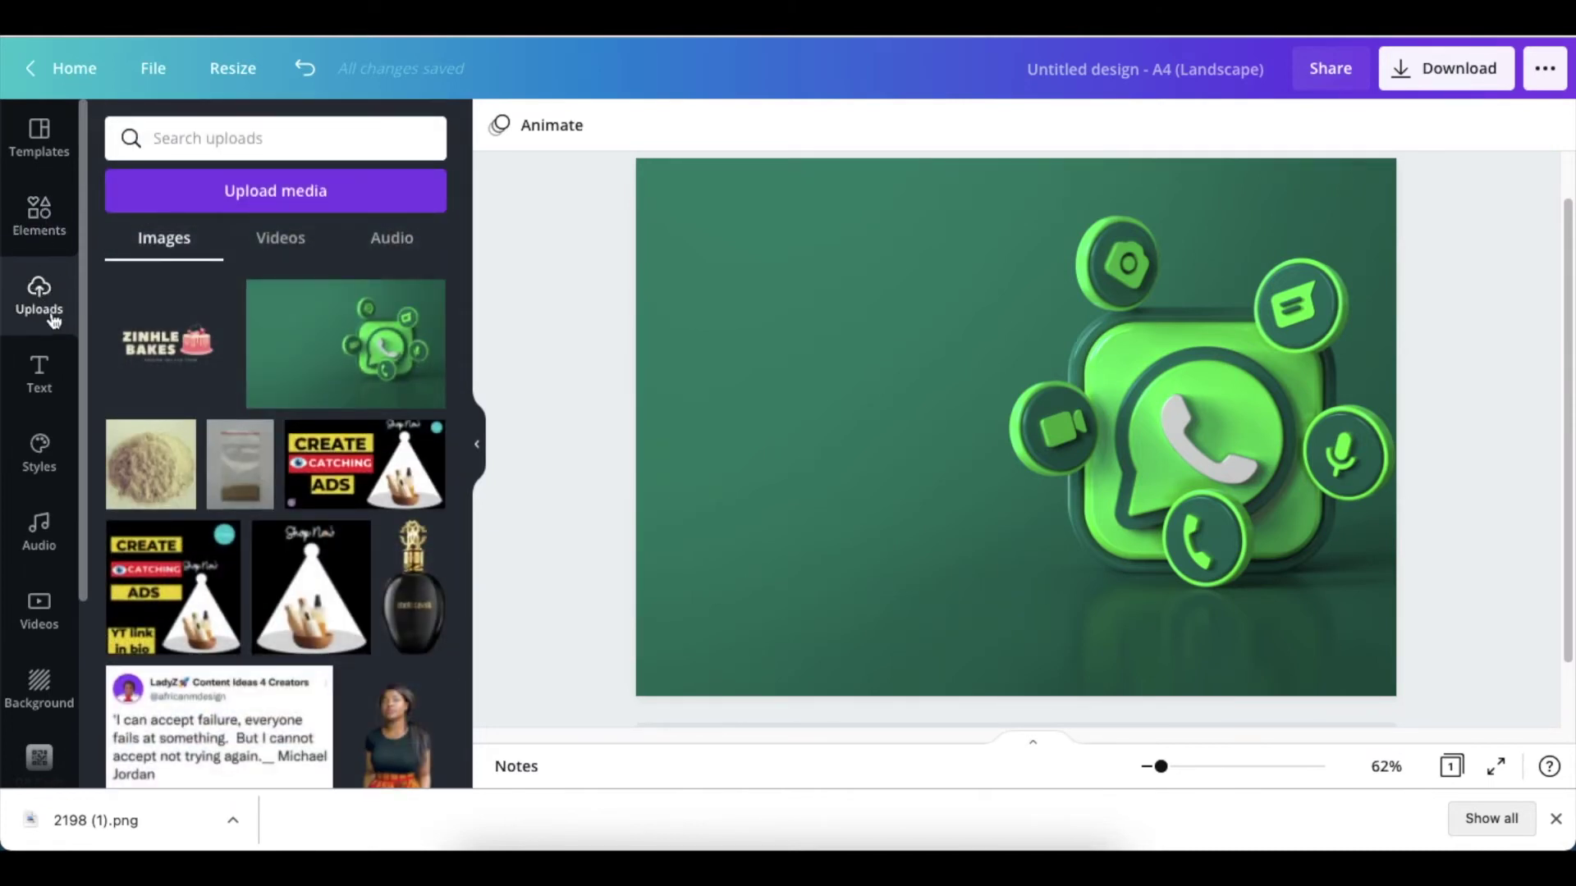
click(164, 343)
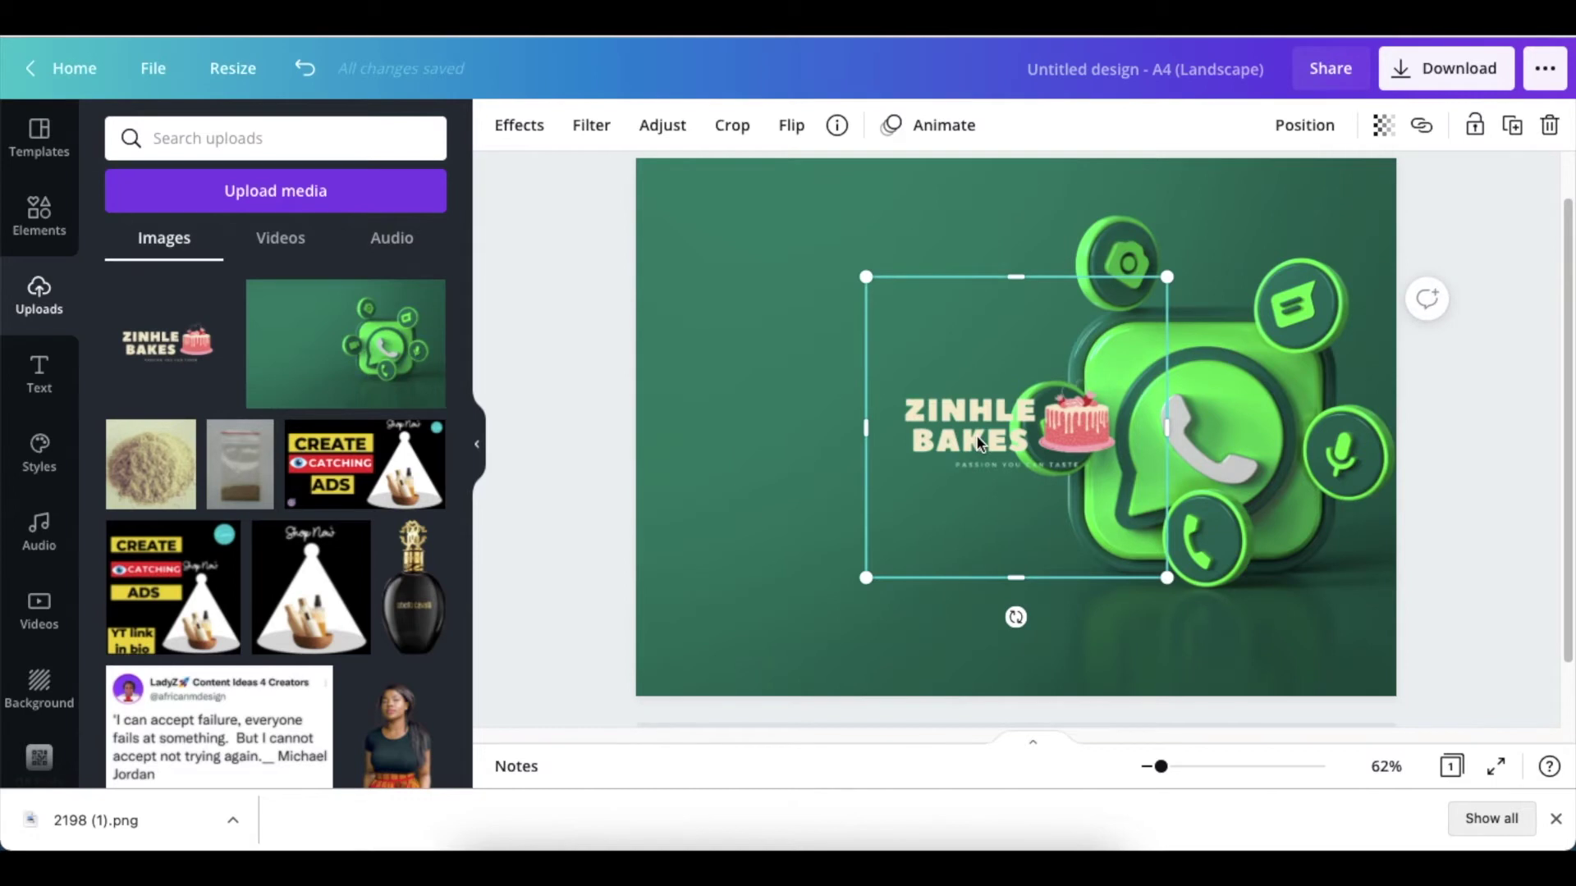
drag(975, 425, 738, 306)
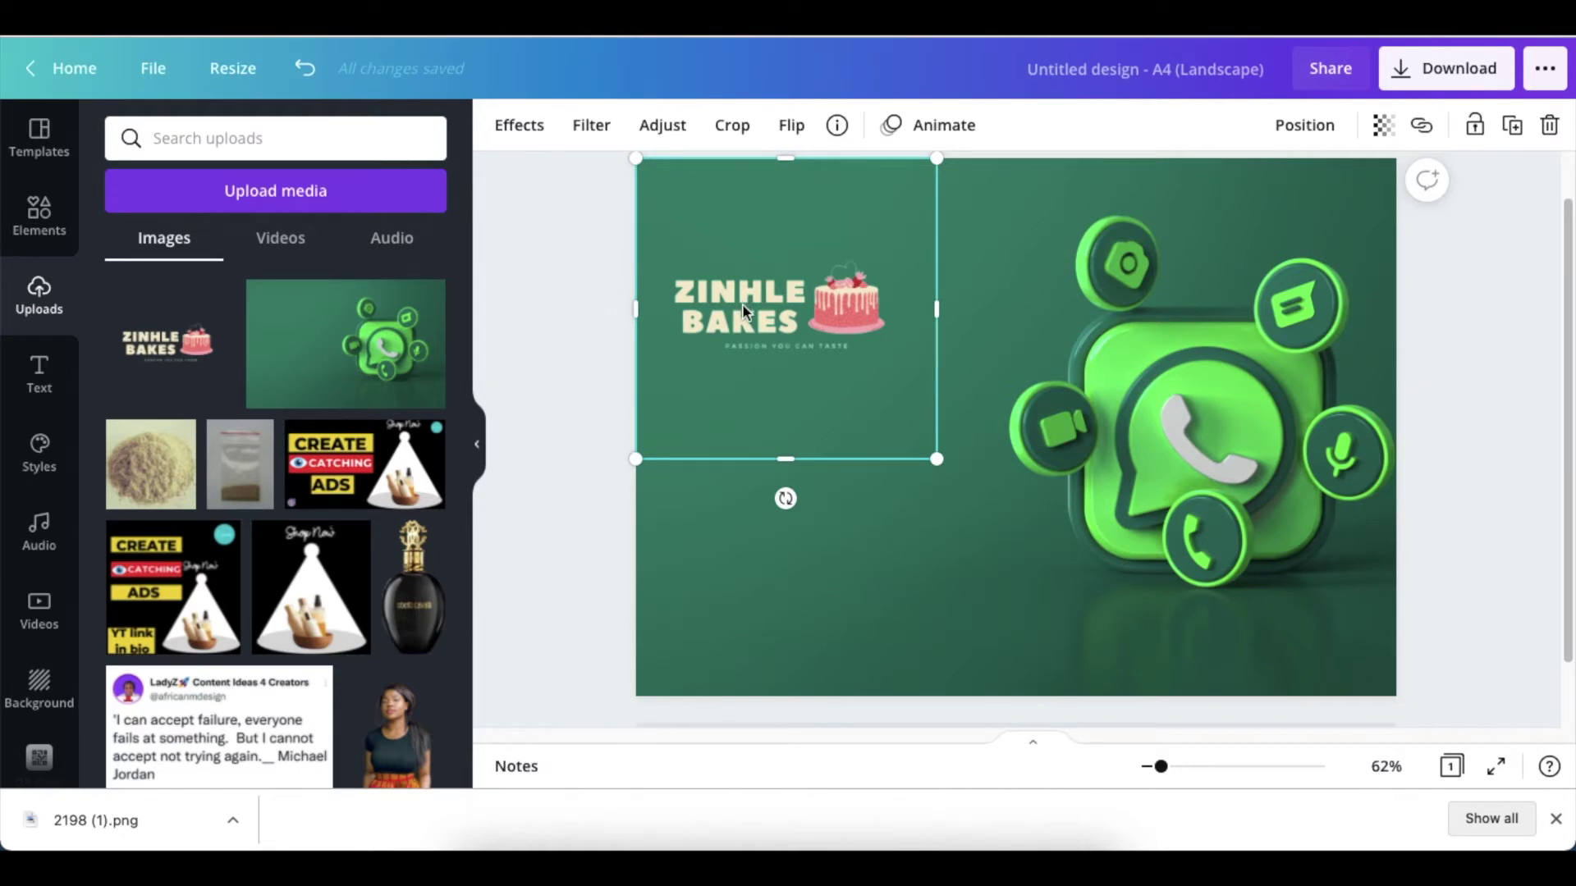
- Crop the Zinhle Bakes logo to trim away the empty areas above and below its artwork
click(735, 127)
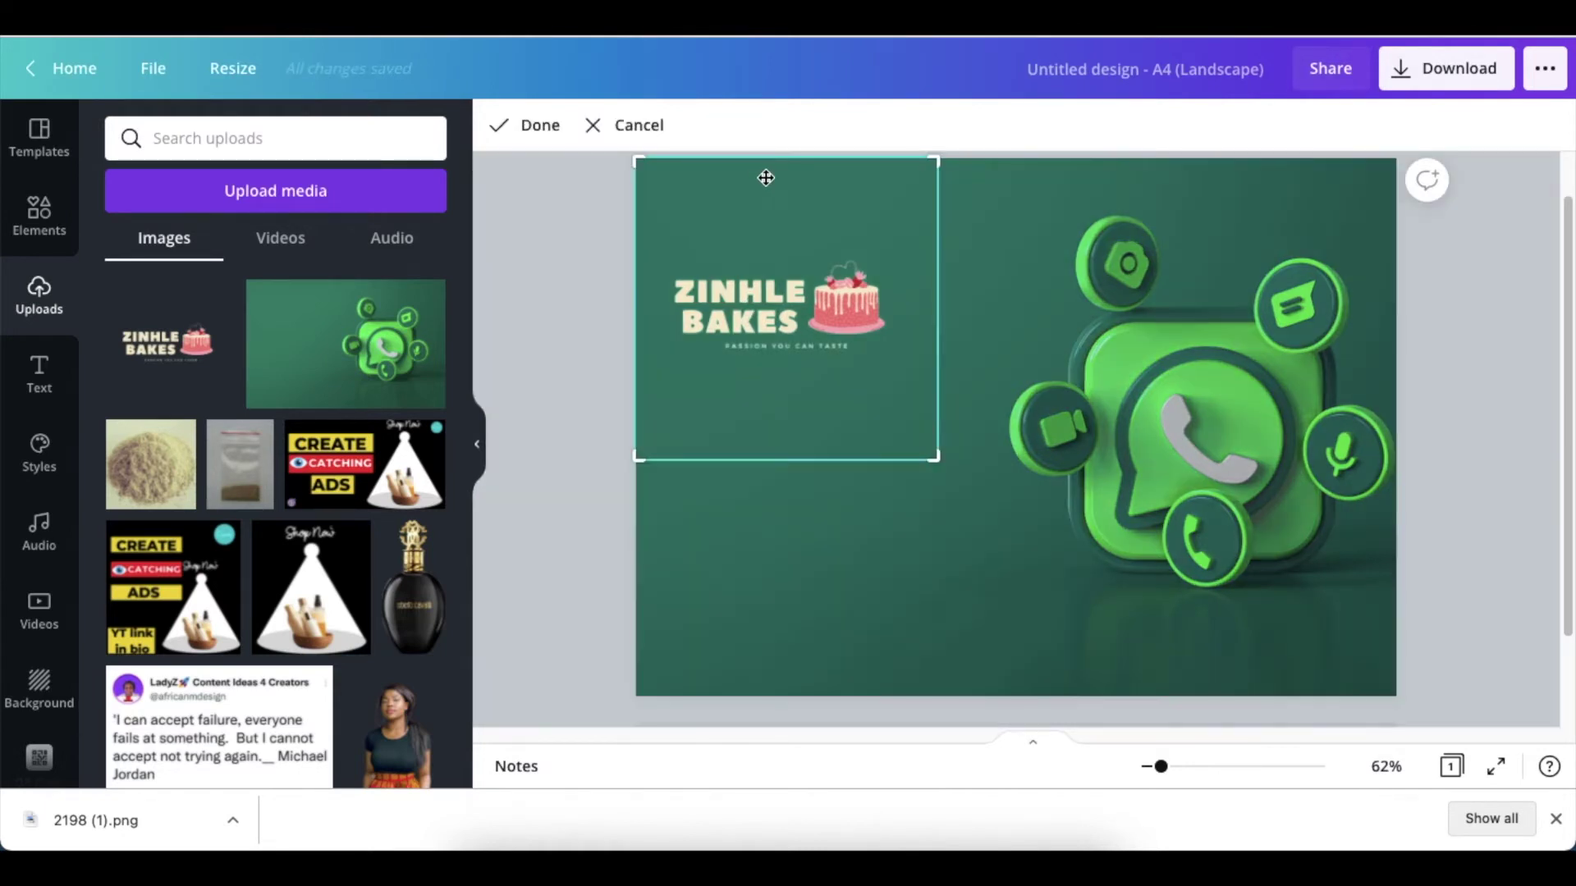
drag(930, 161, 946, 260)
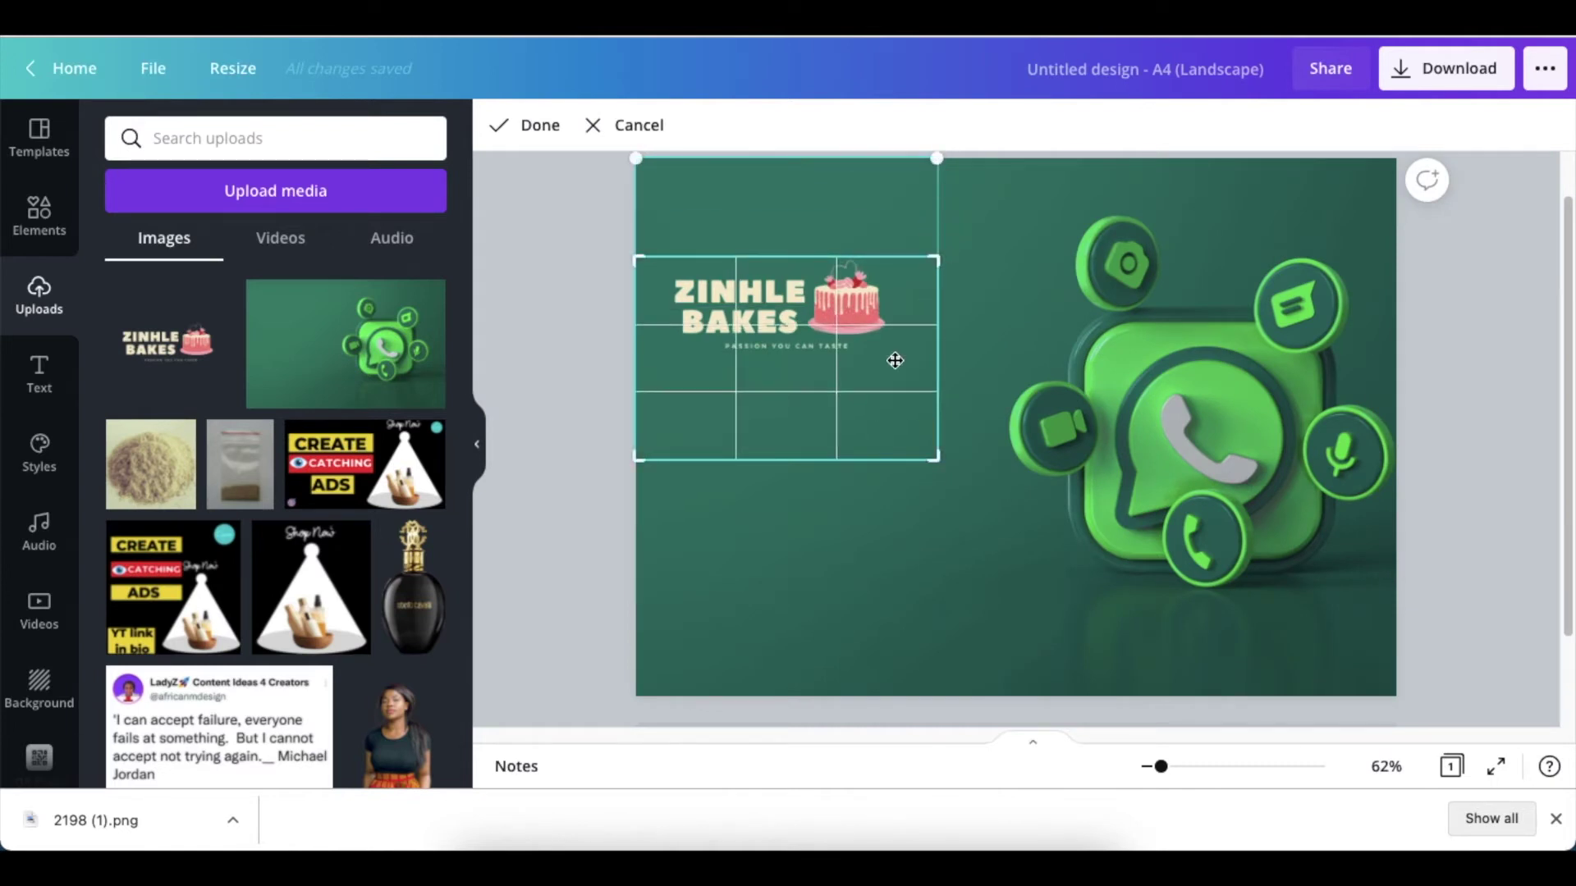
drag(936, 459, 940, 351)
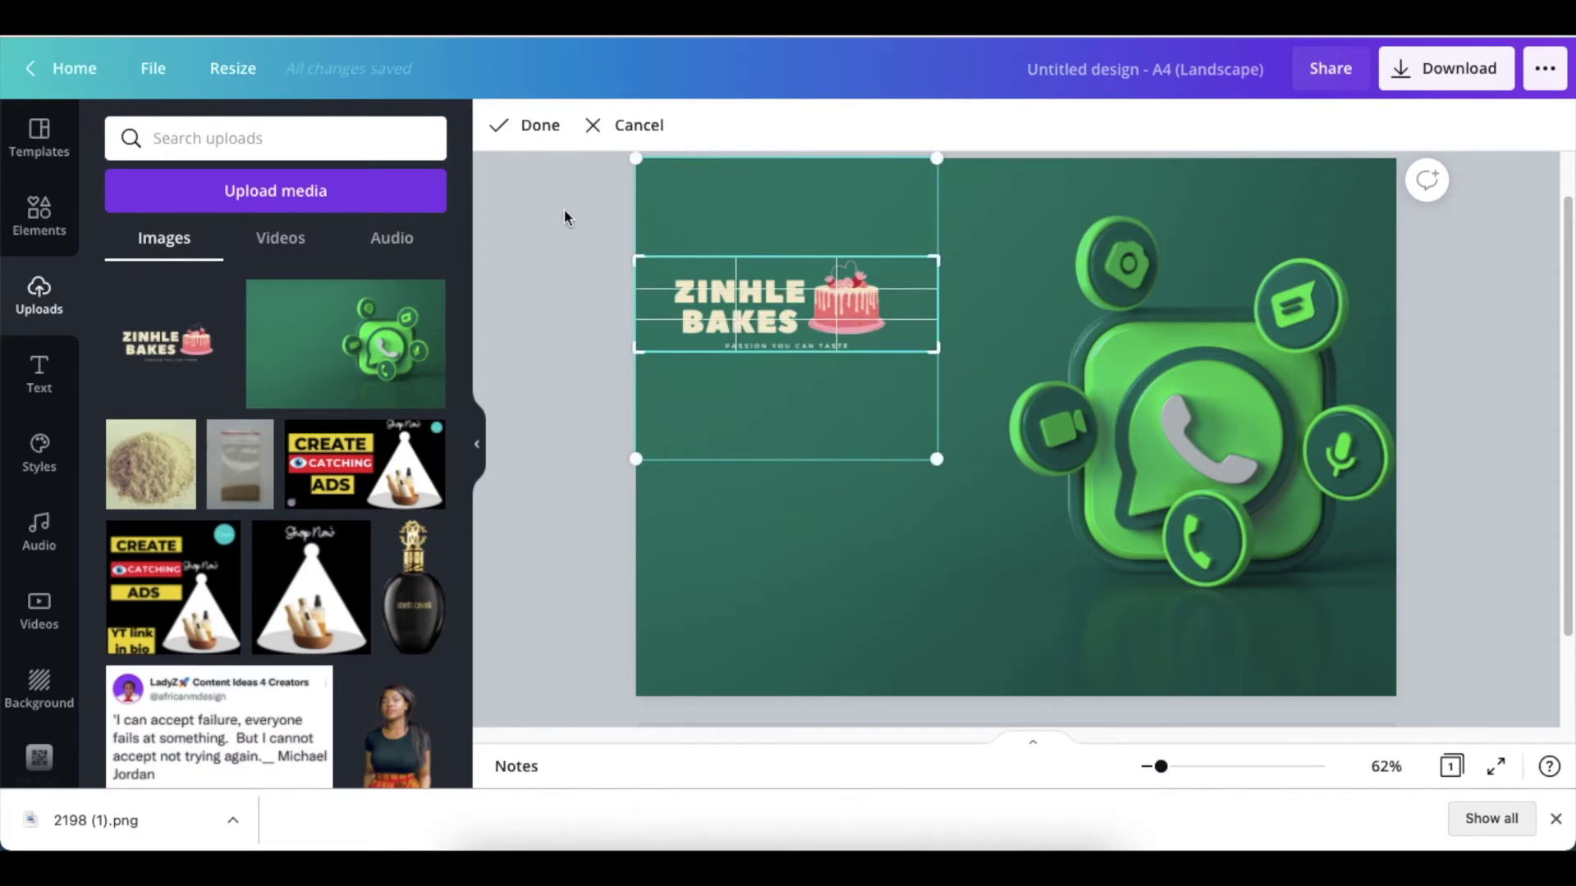
click(534, 124)
click(599, 362)
- Move the cropped logo up to the page's upper-left corner and enlarge it to over half the page width
drag(791, 274, 792, 198)
drag(942, 251, 1051, 281)
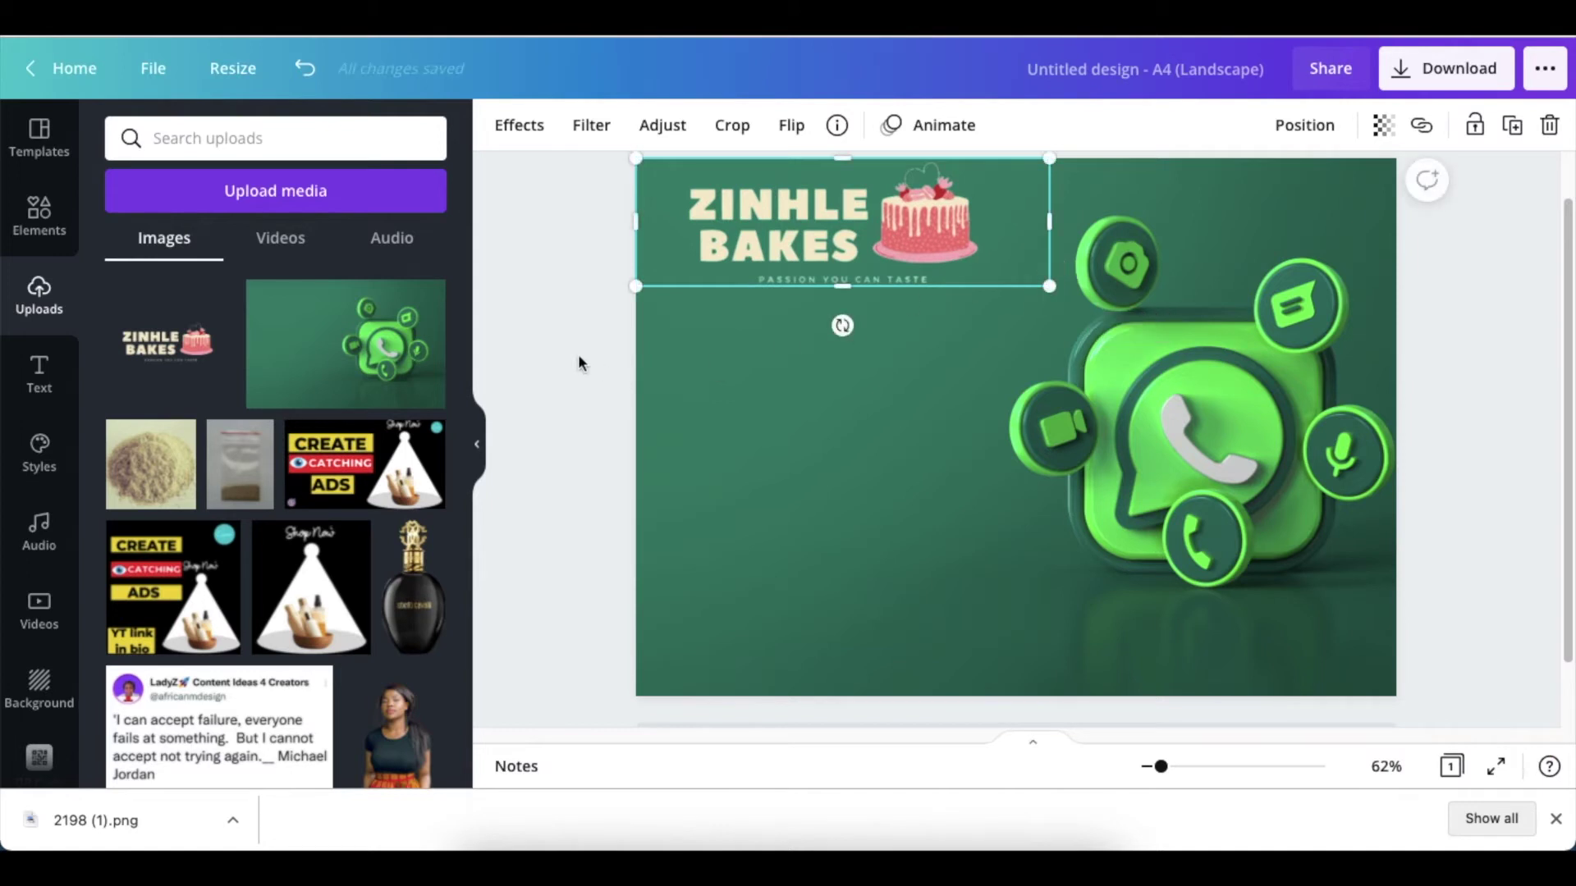
click(566, 467)
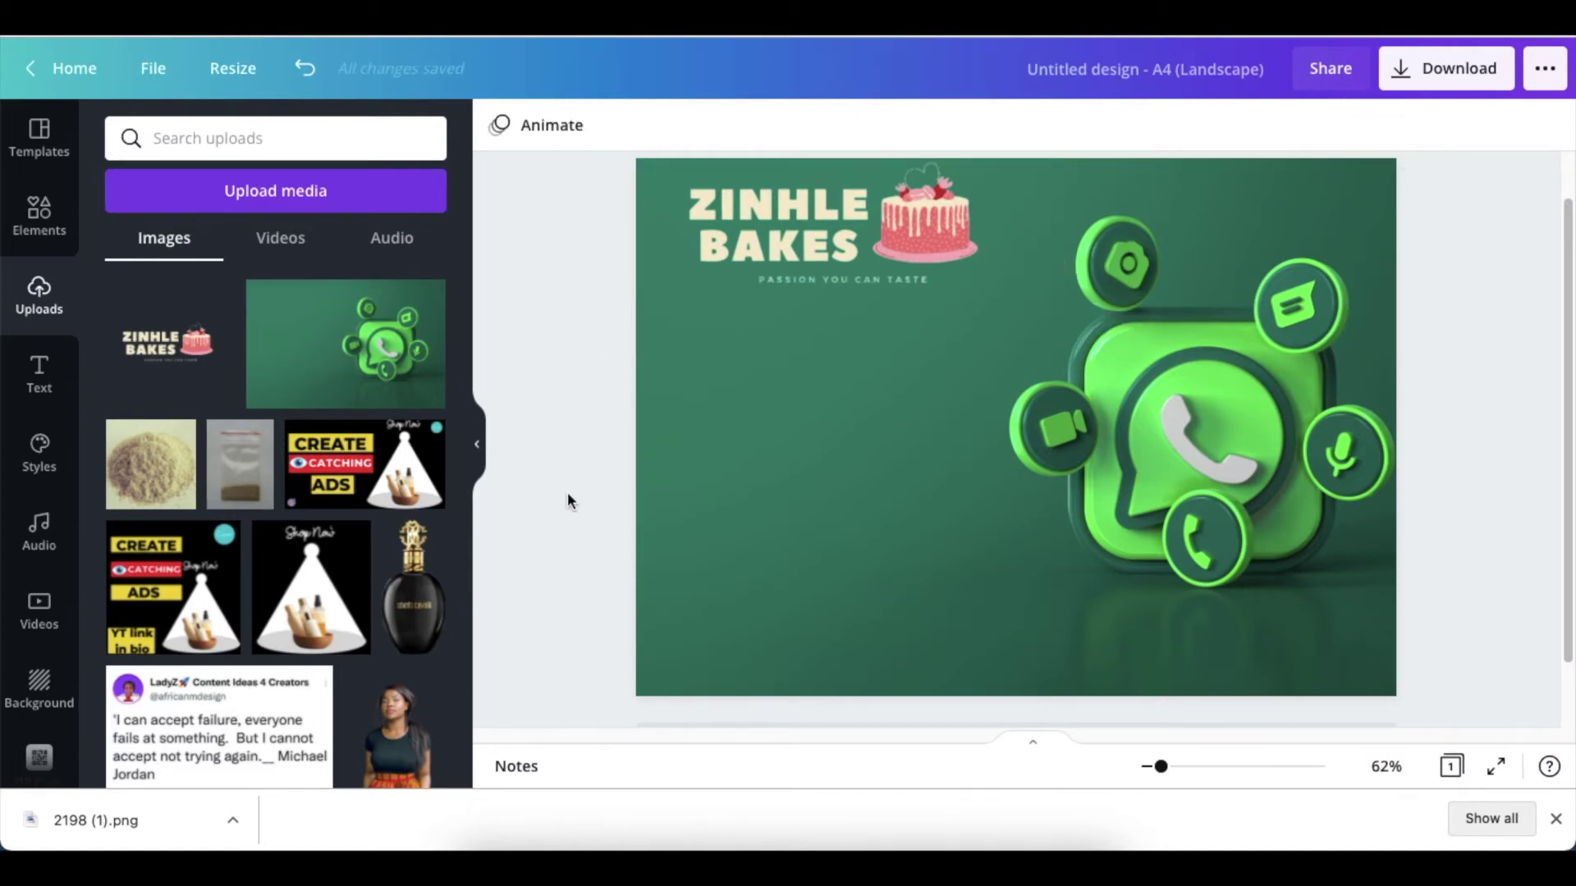
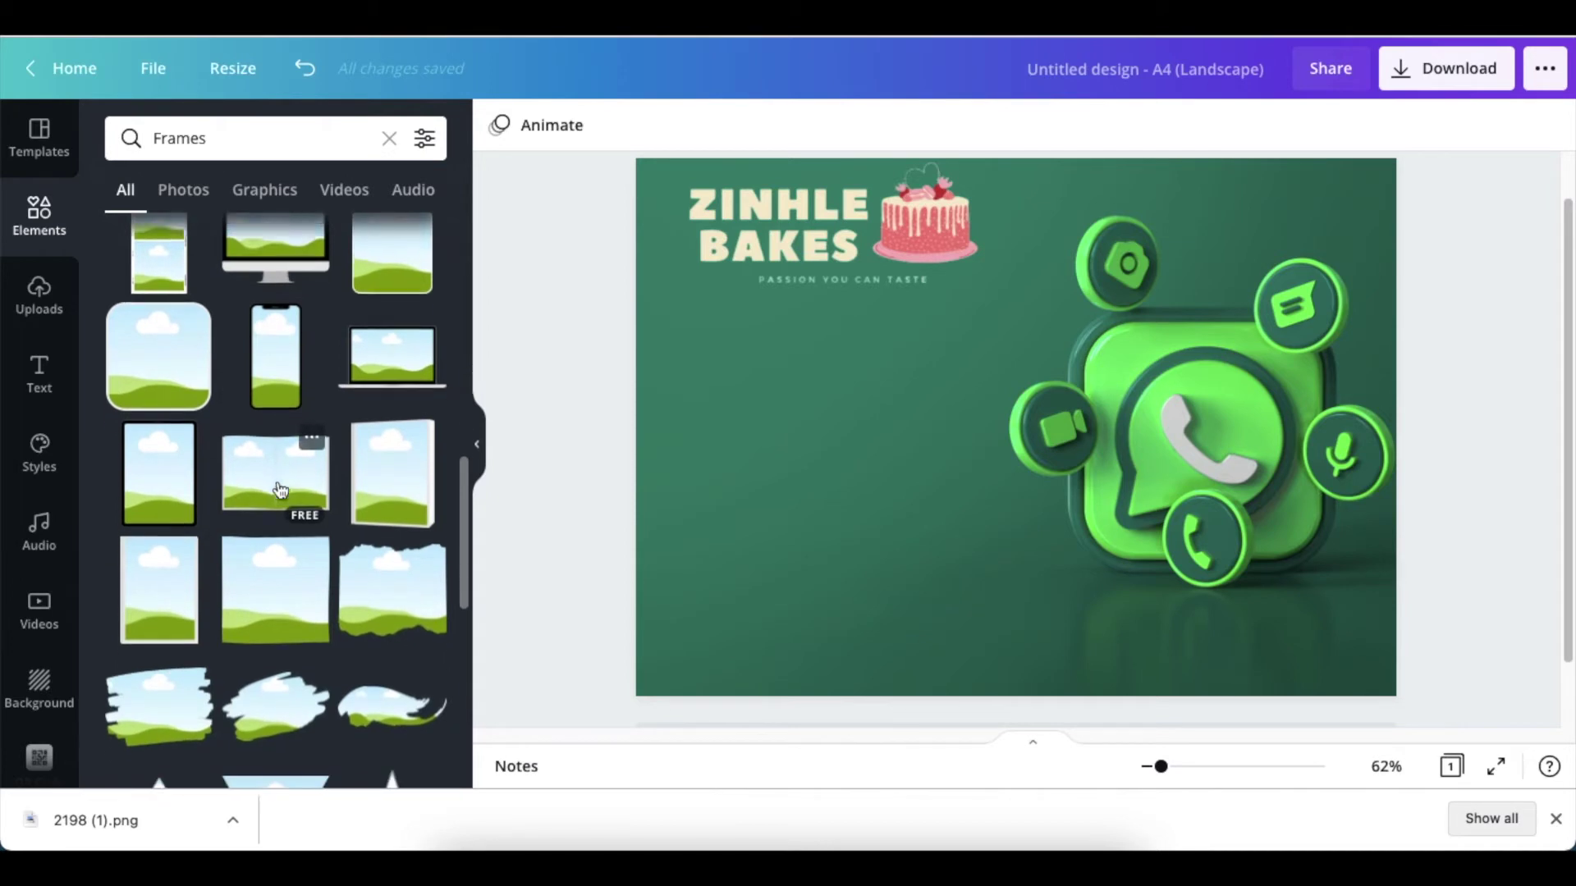
- Add a plain circular frame with a thin border, shrink it and place it at the page's left edge below the logo
scroll(280, 490, down, 6)
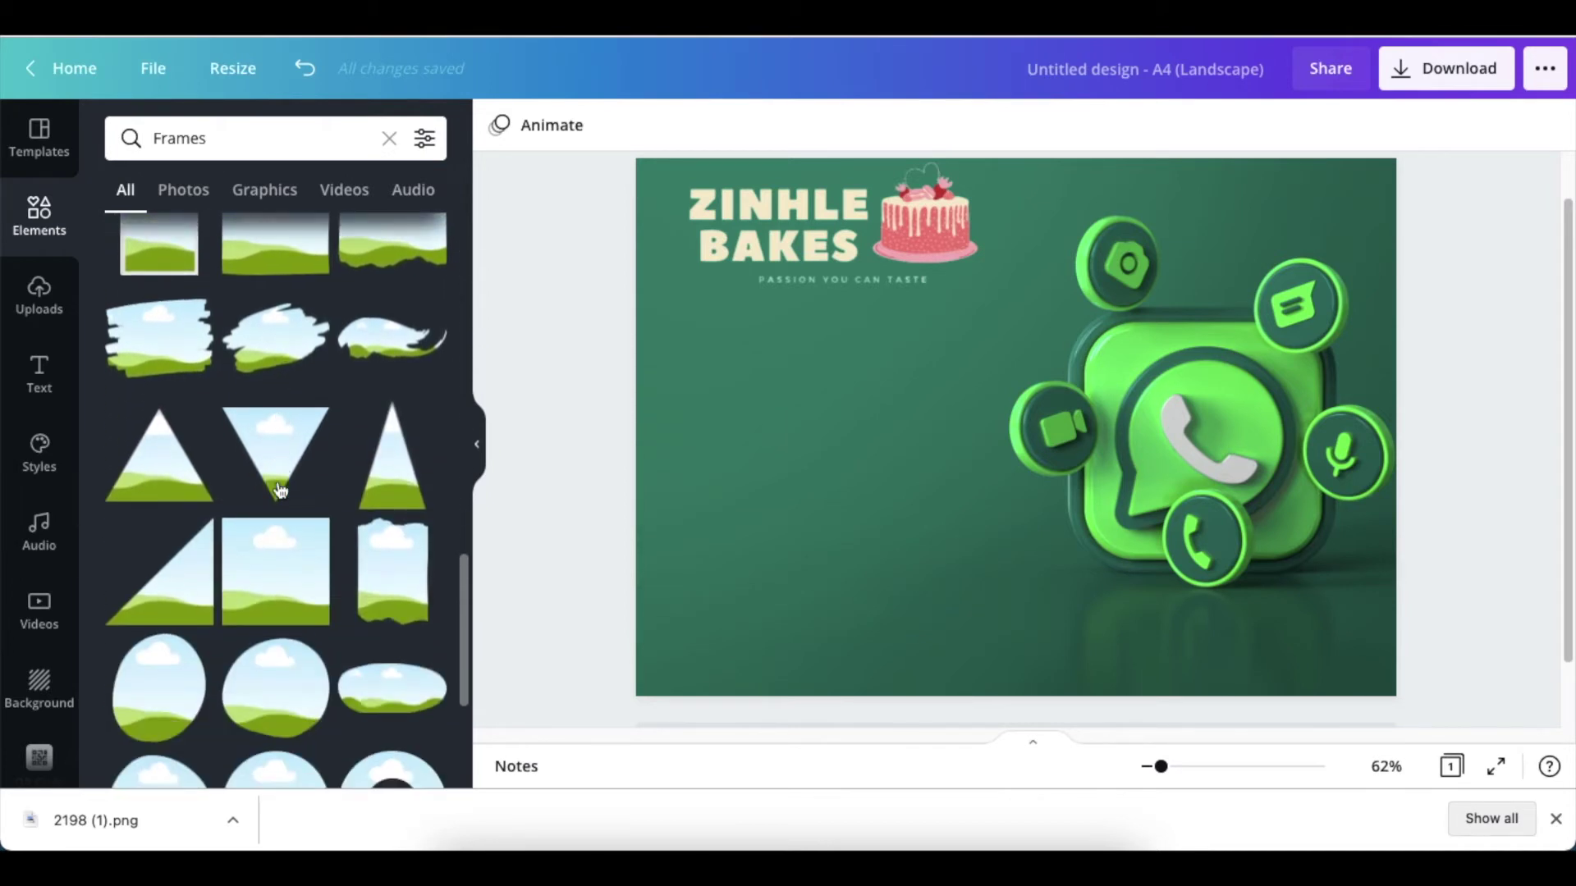
scroll(280, 490, down, 7)
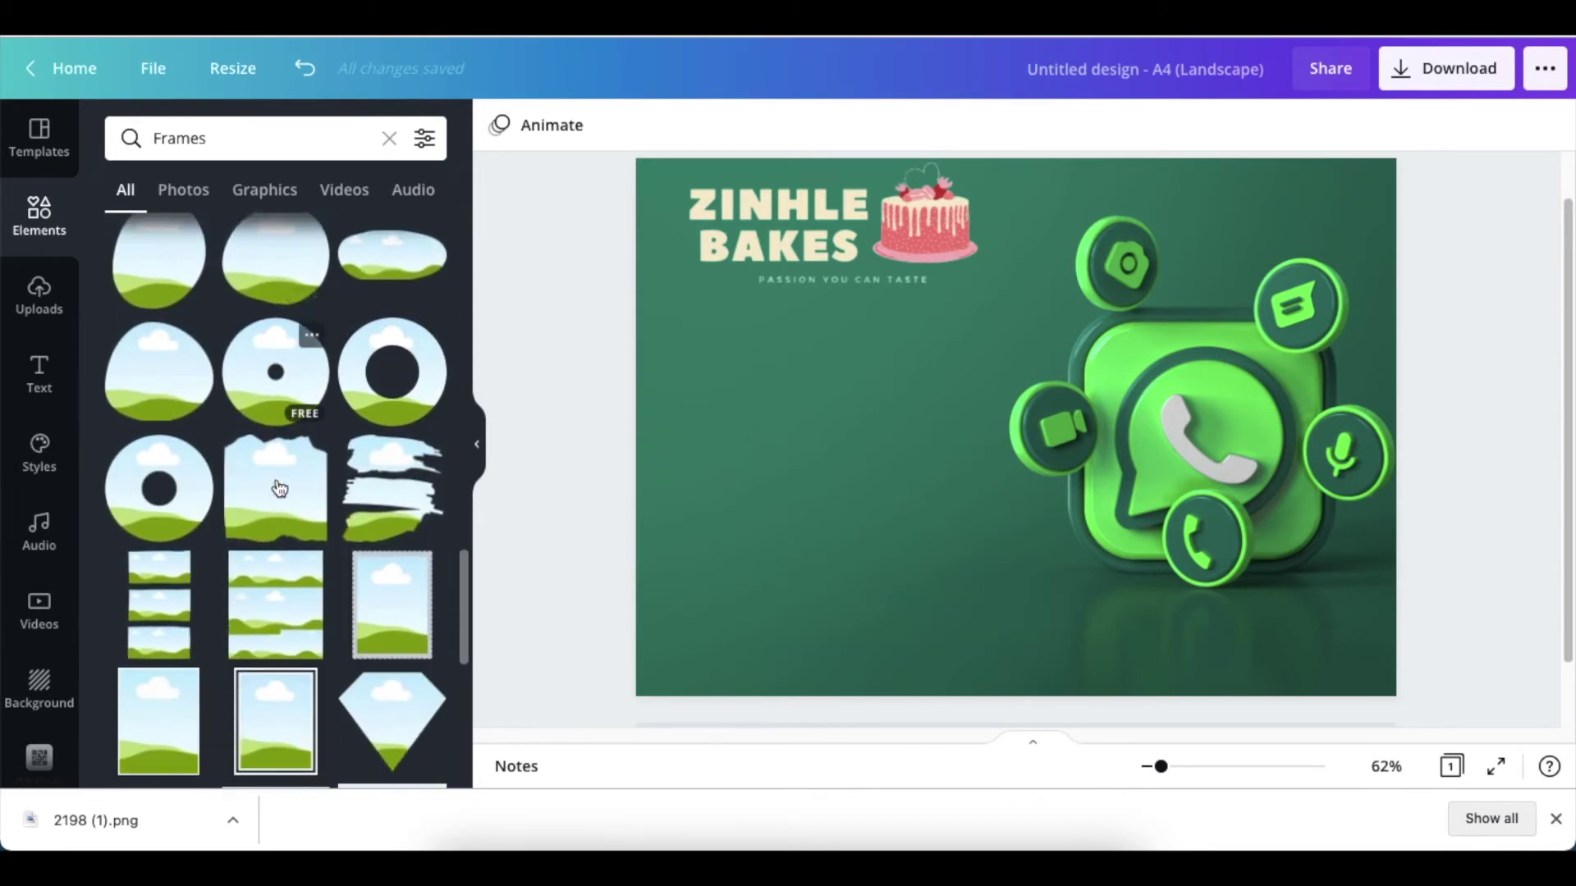
scroll(280, 490, down, 1)
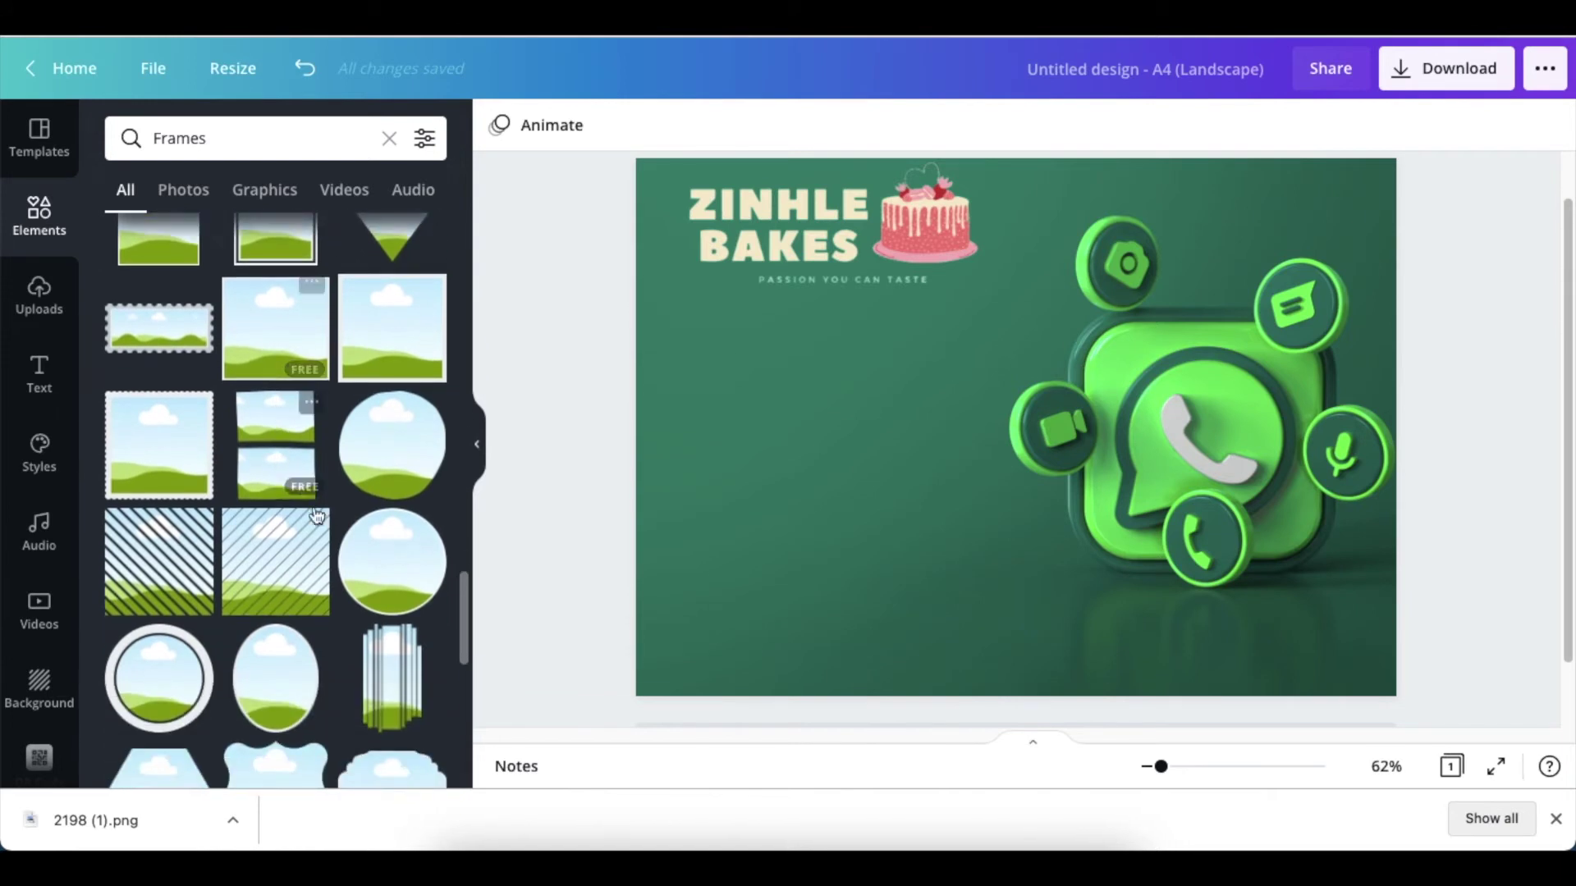
click(380, 573)
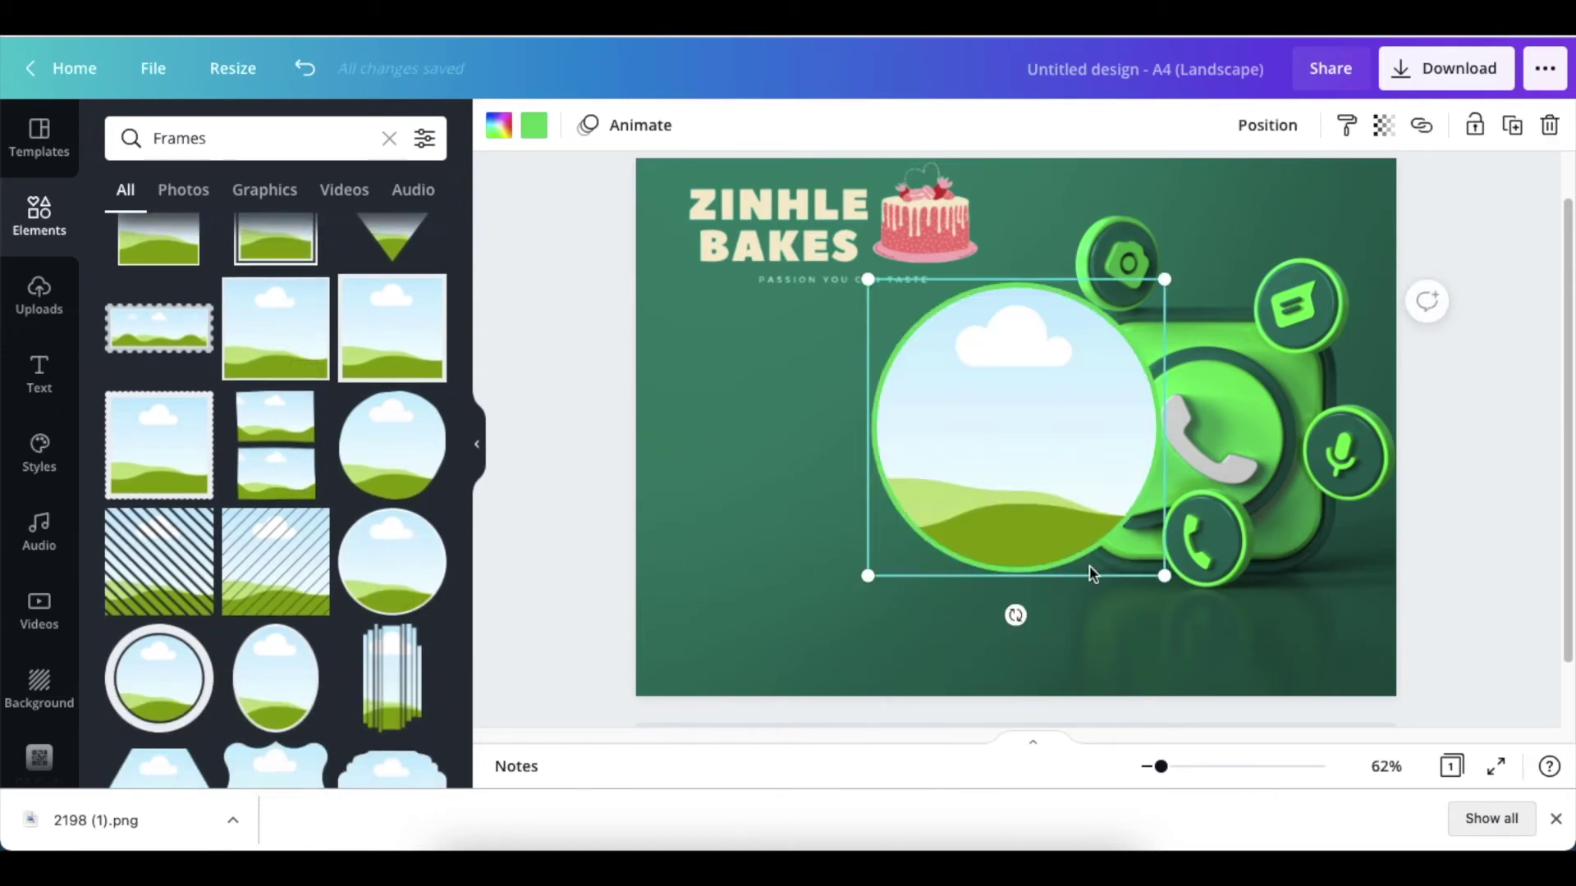
drag(1165, 563, 1009, 444)
drag(935, 377, 722, 402)
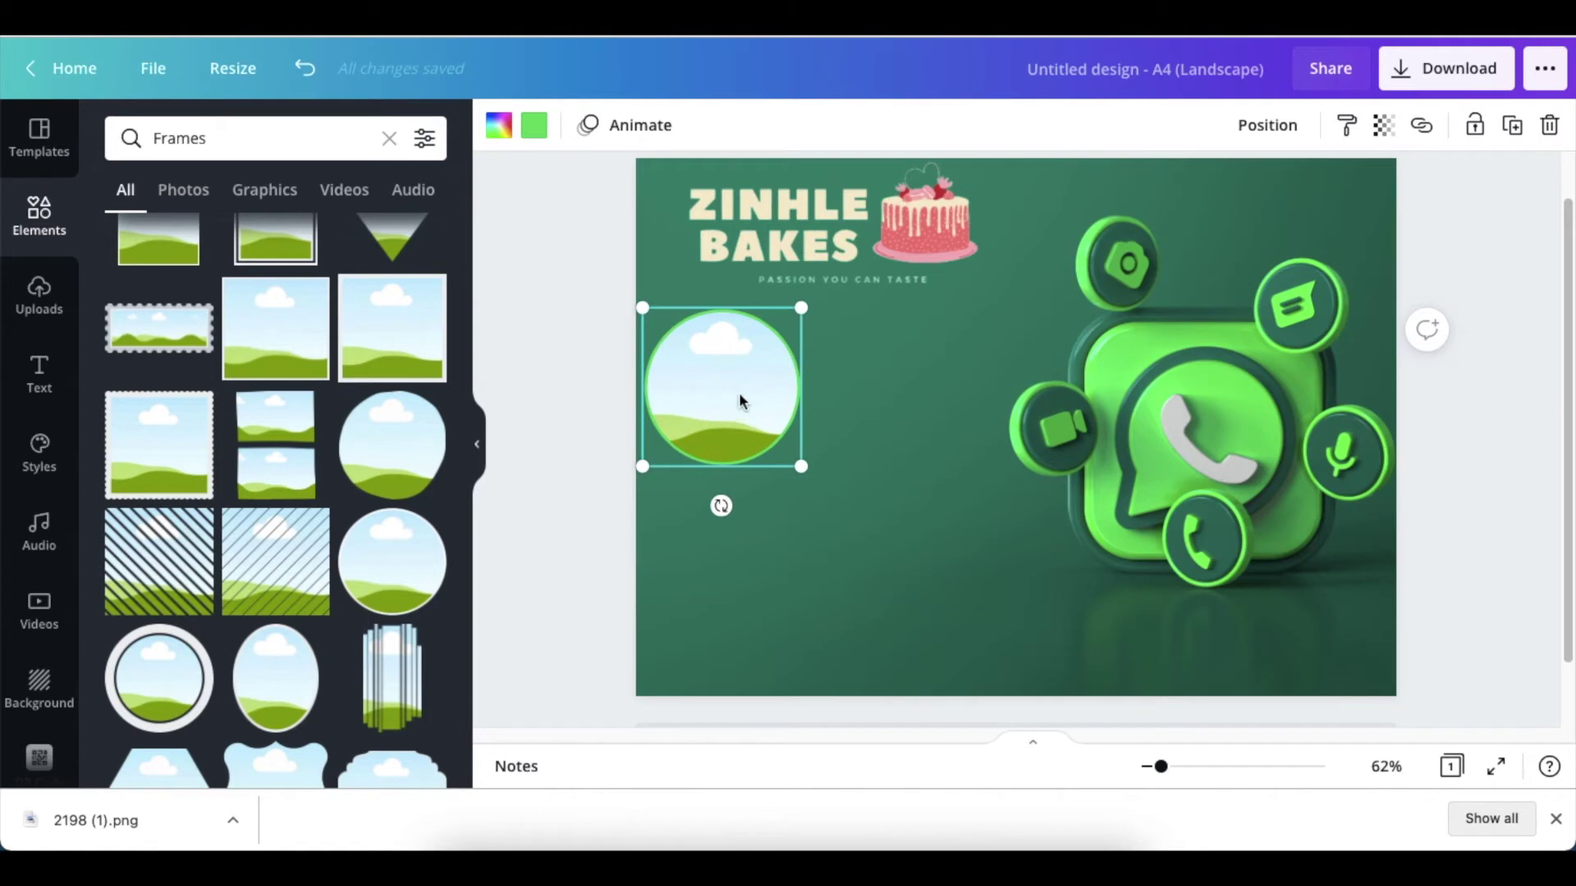
drag(800, 470, 788, 454)
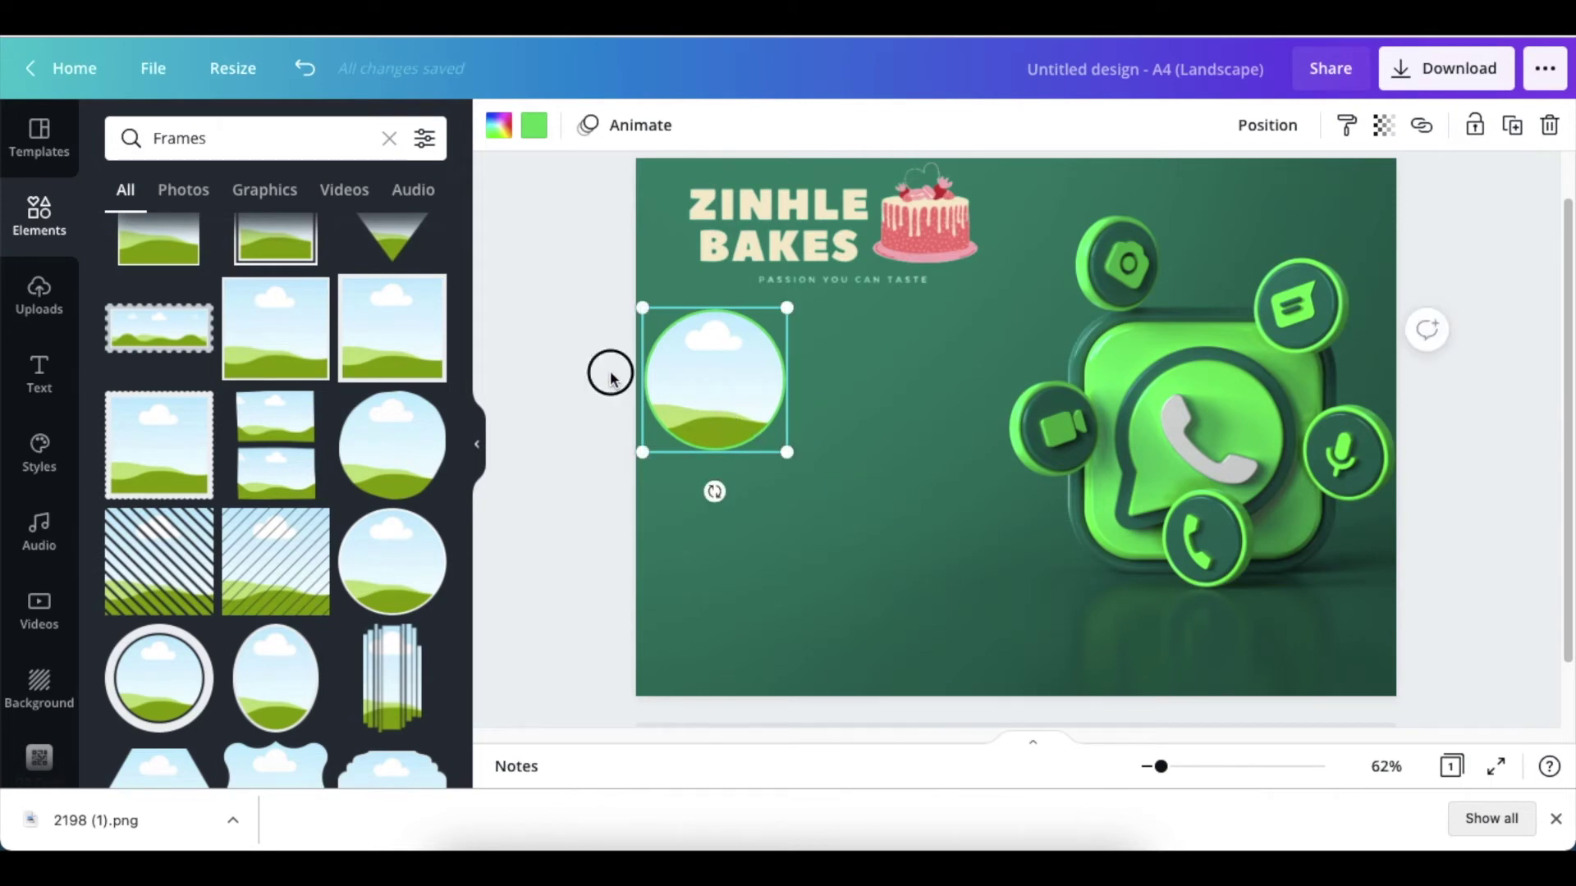
- Duplicate the circular frame twice and stack the copies below it in a slightly overlapping vertical column
click(733, 514)
click(688, 425)
click(618, 431)
click(714, 414)
key(ctrl+d)
drag(724, 416, 727, 519)
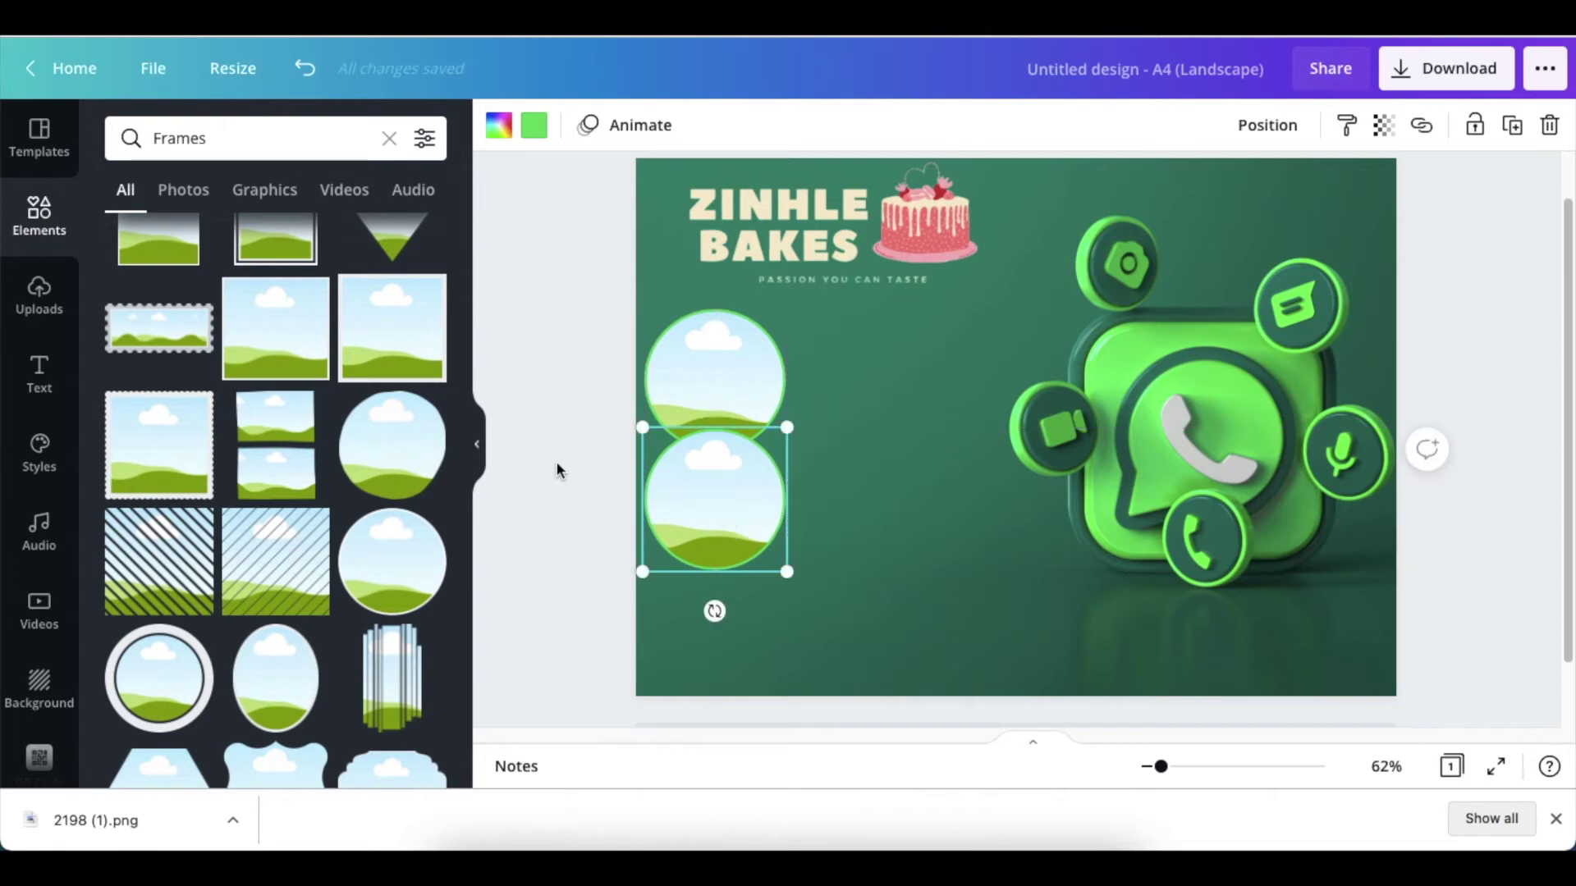
click(707, 435)
key(ctrl+d)
drag(734, 447, 717, 618)
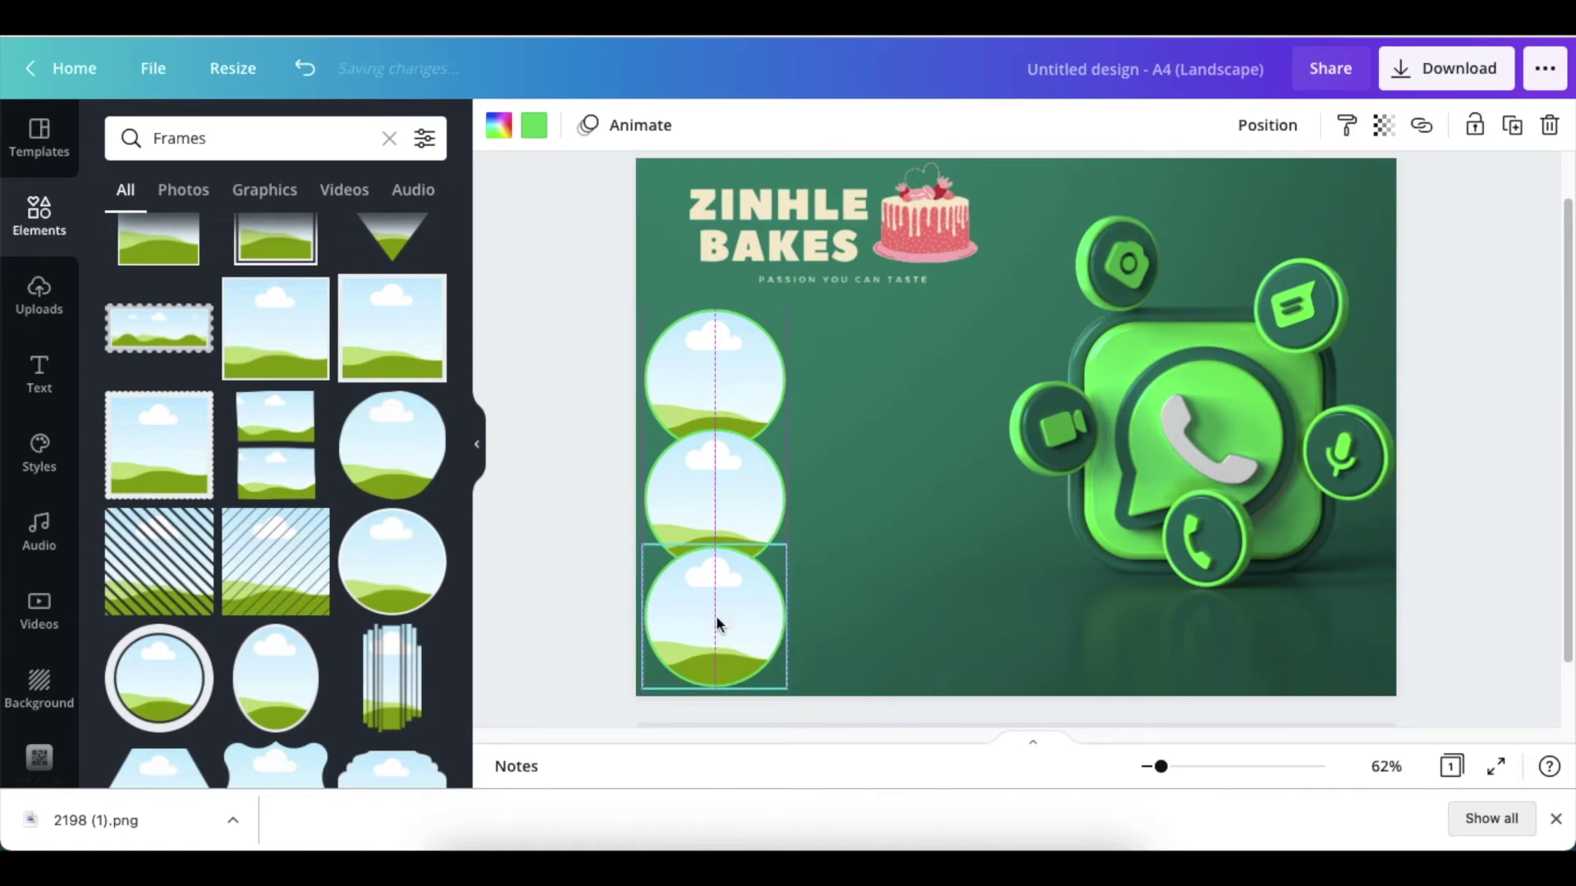
click(560, 512)
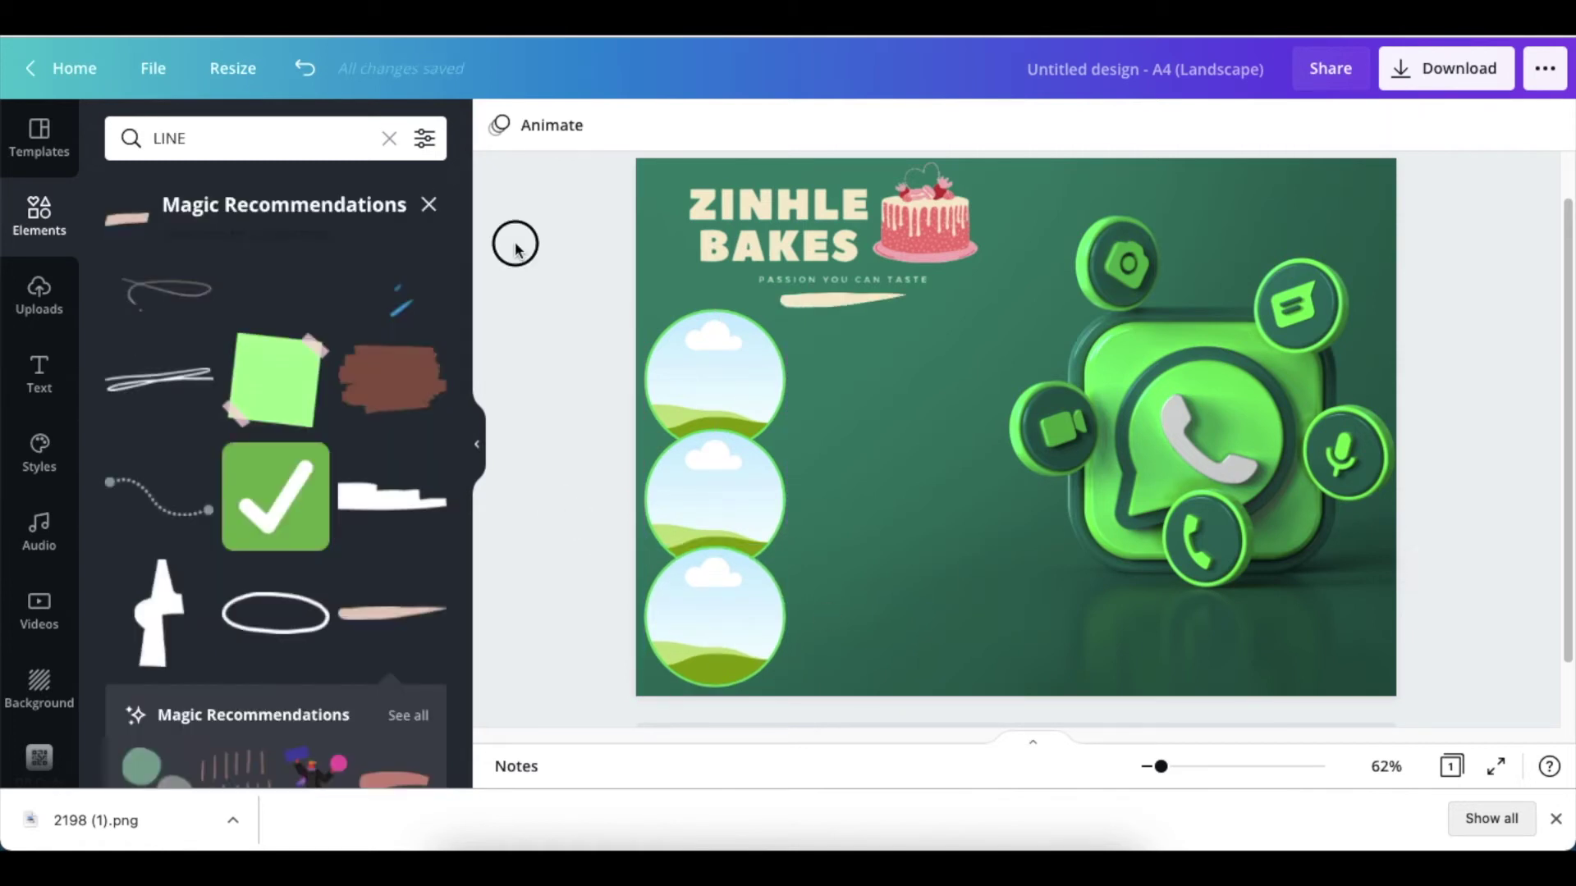
click(38, 307)
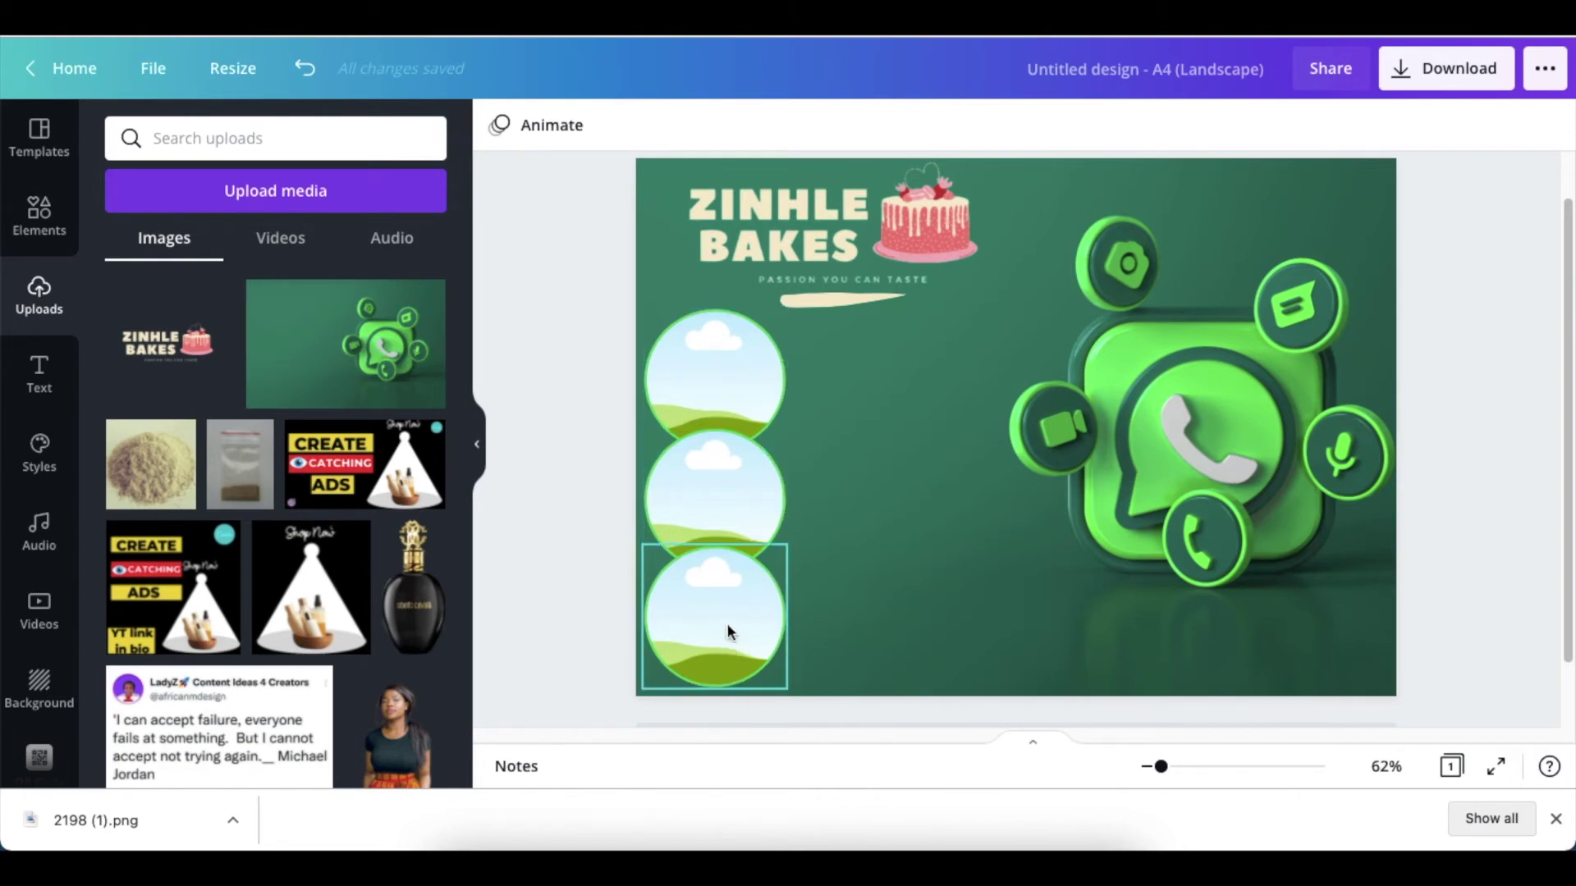
scroll(313, 486, down, 1)
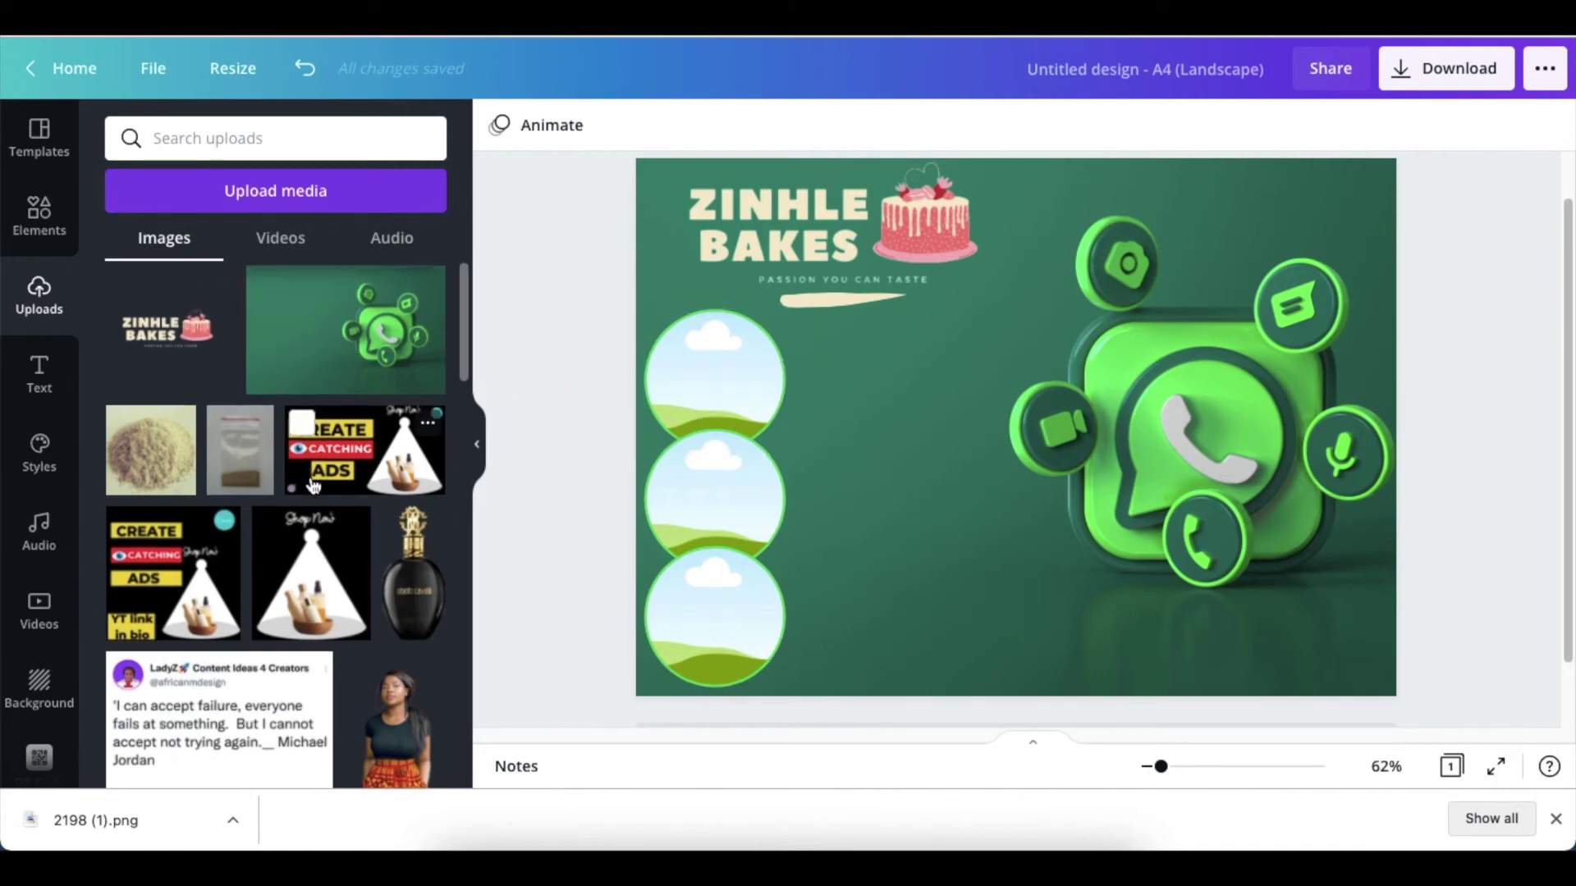
scroll(313, 486, down, 5)
scroll(312, 486, up, 6)
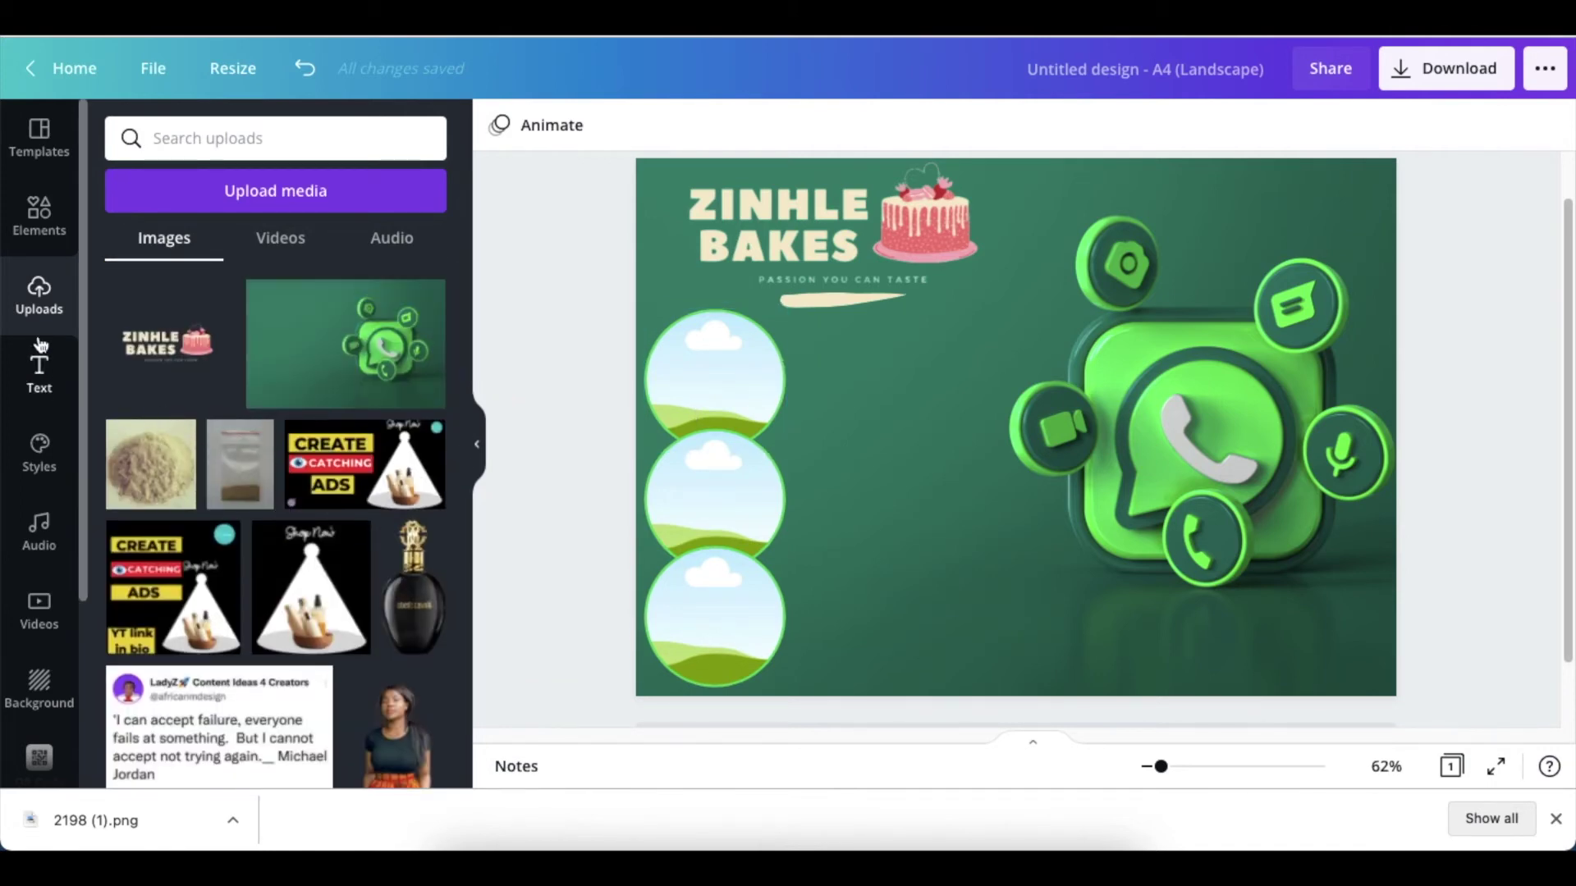
- Search the elements for CAKES and fill the three circular frames with cake photos, putting the tiered white cake in the lowest one
click(38, 215)
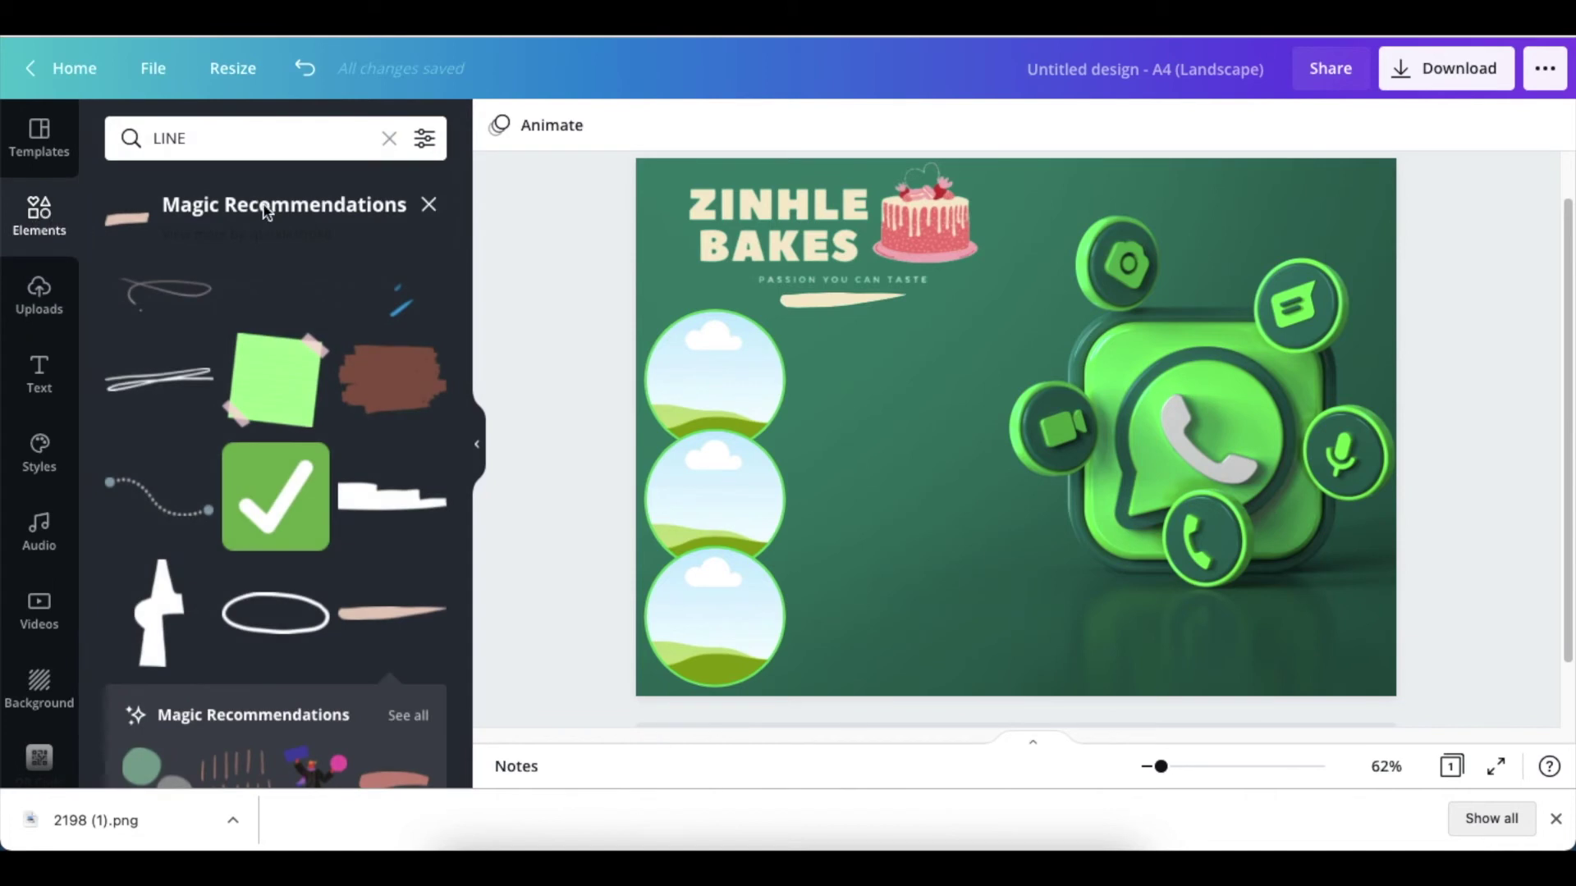
click(389, 138)
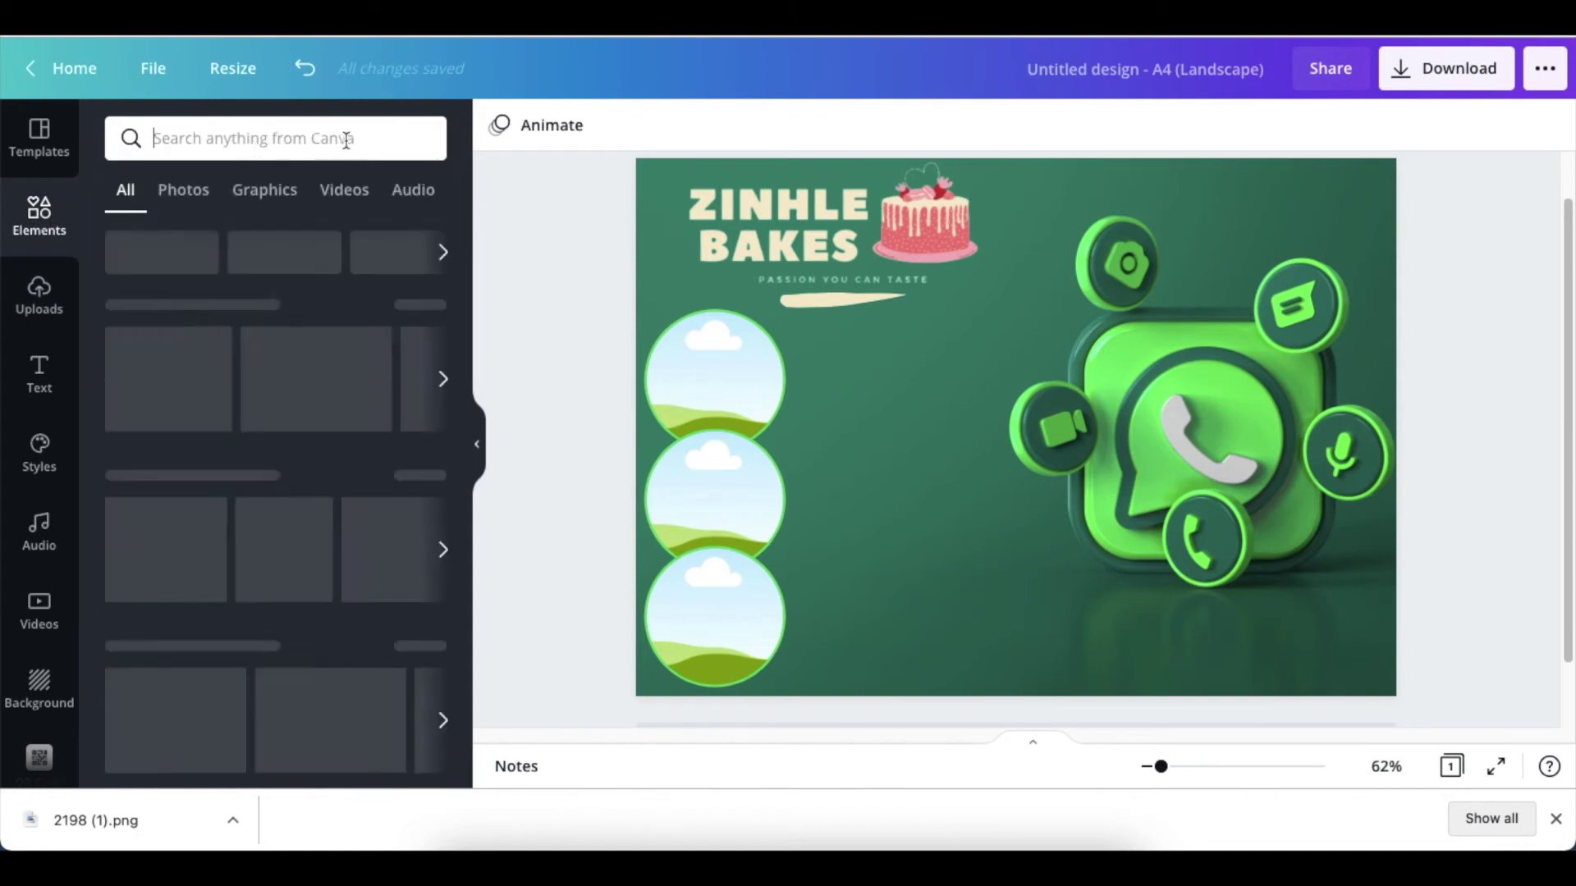
click(183, 156)
text(CAKE)
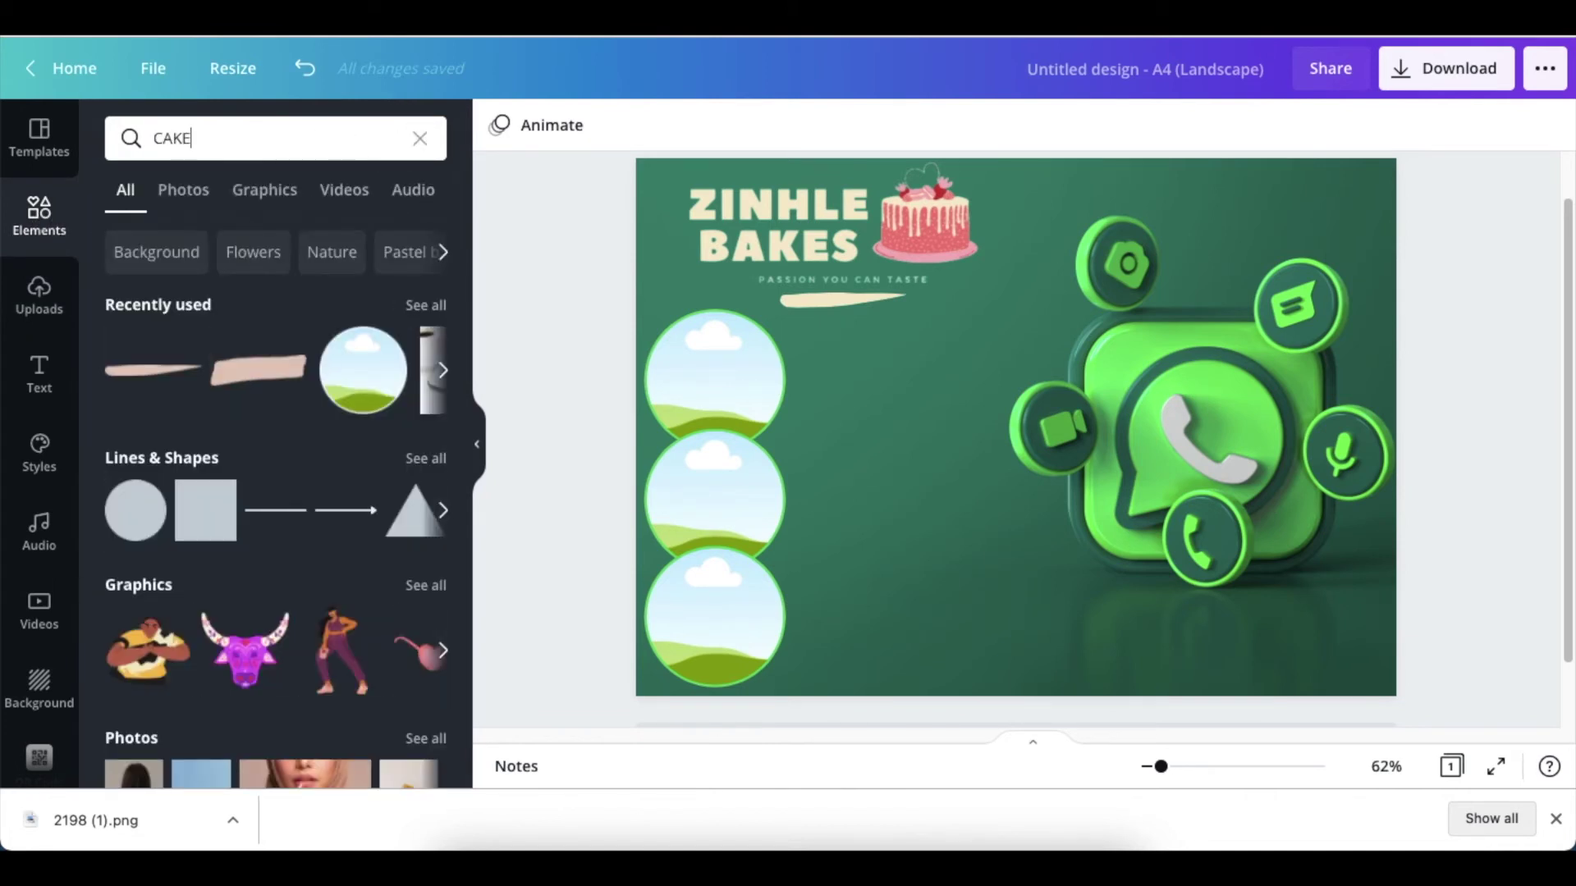
text(S)
key(Return)
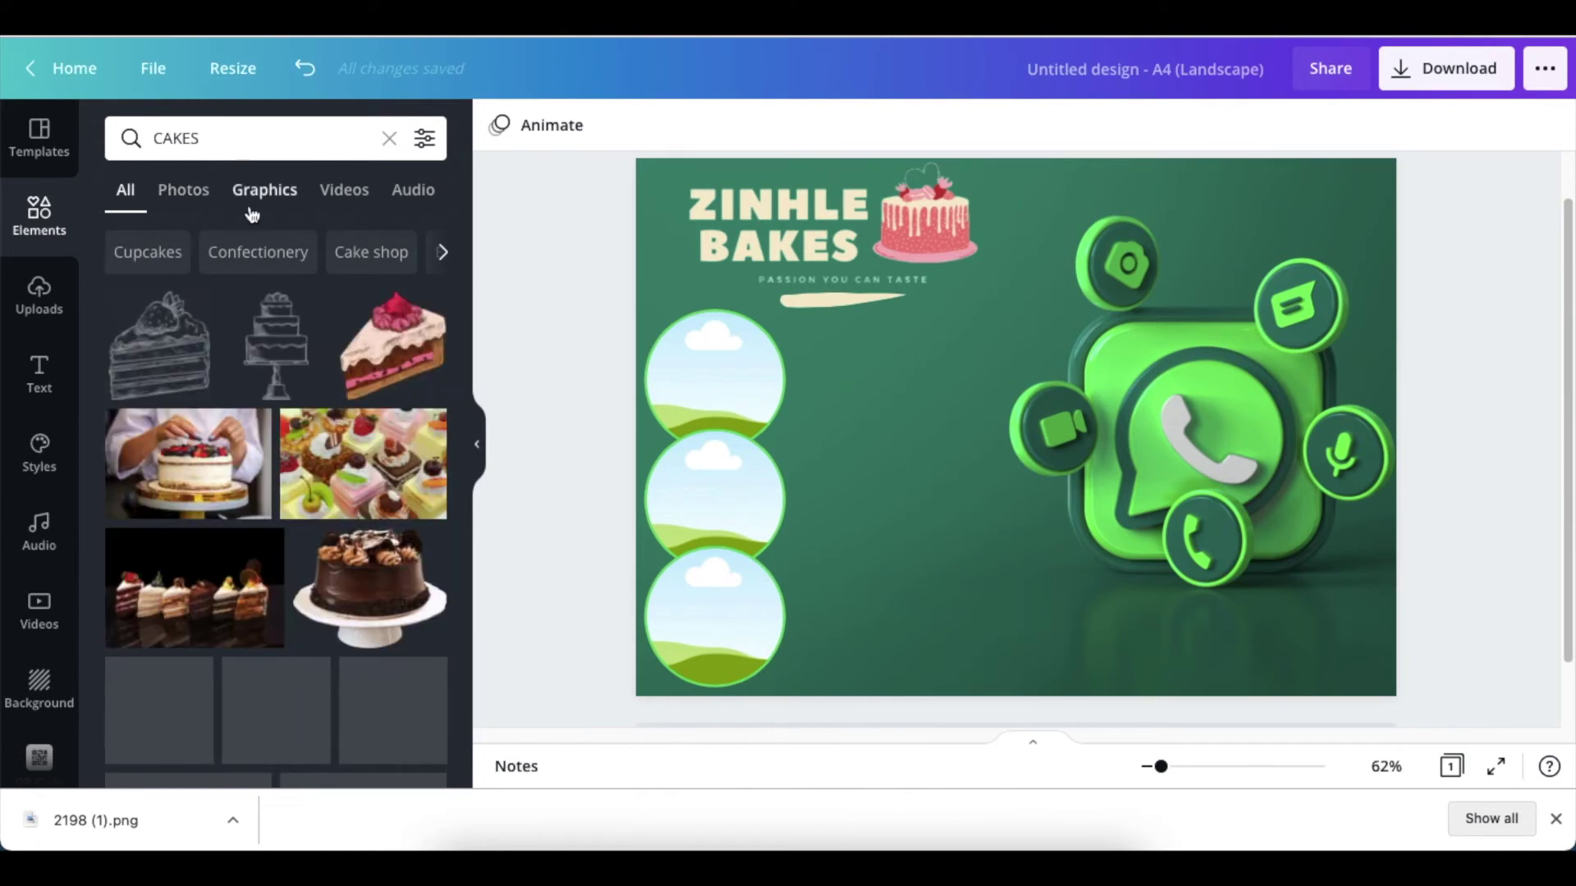
scroll(271, 246, down, 2)
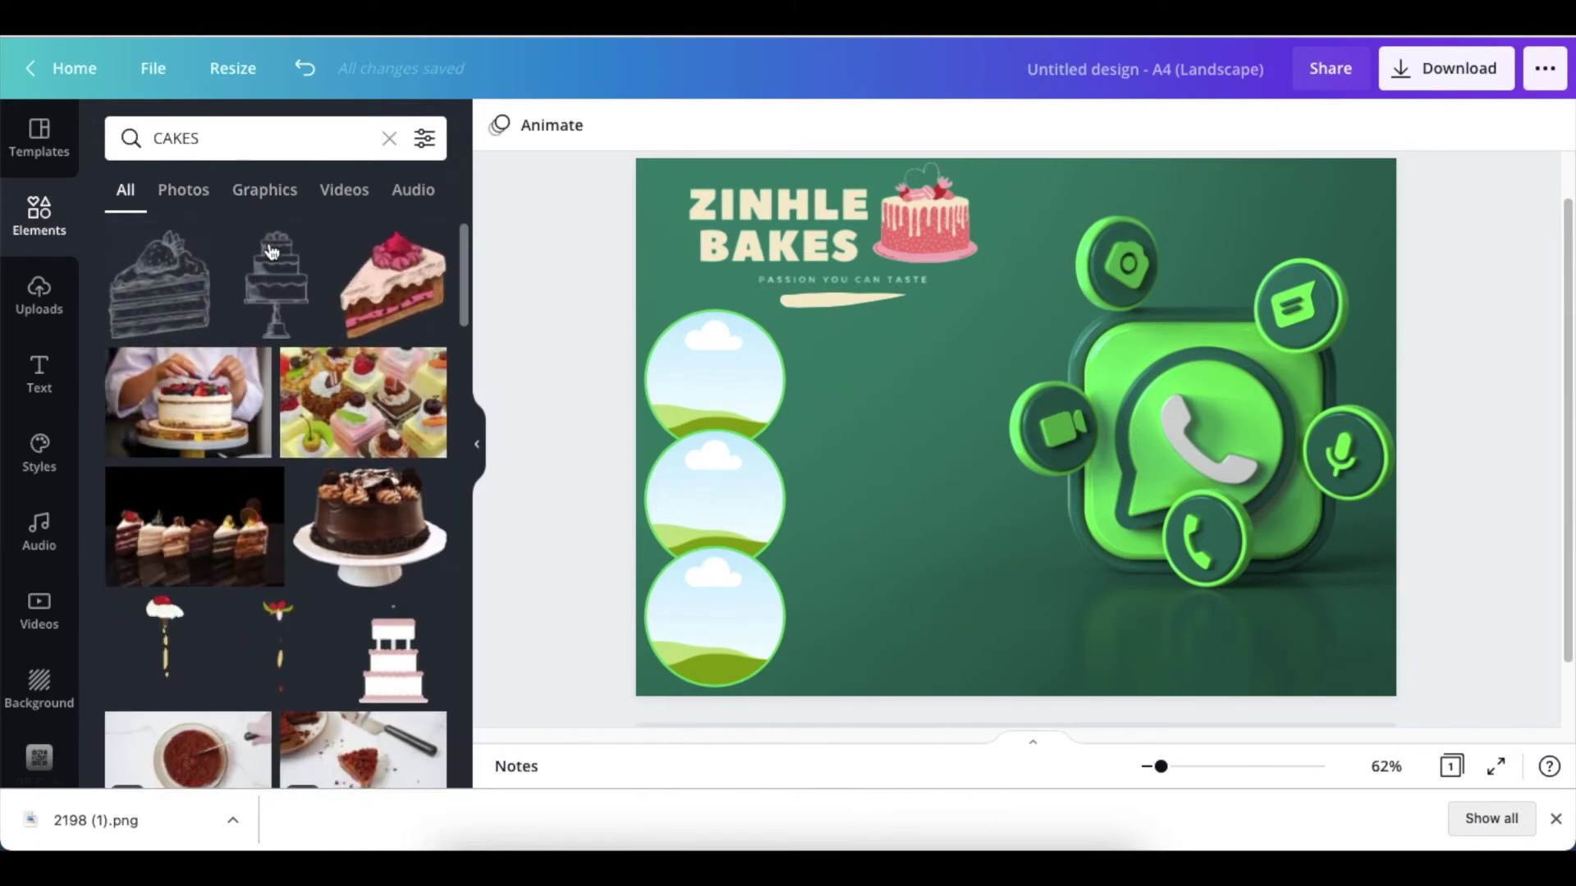
scroll(273, 250, down, 5)
scroll(280, 264, down, 8)
drag(342, 381, 648, 625)
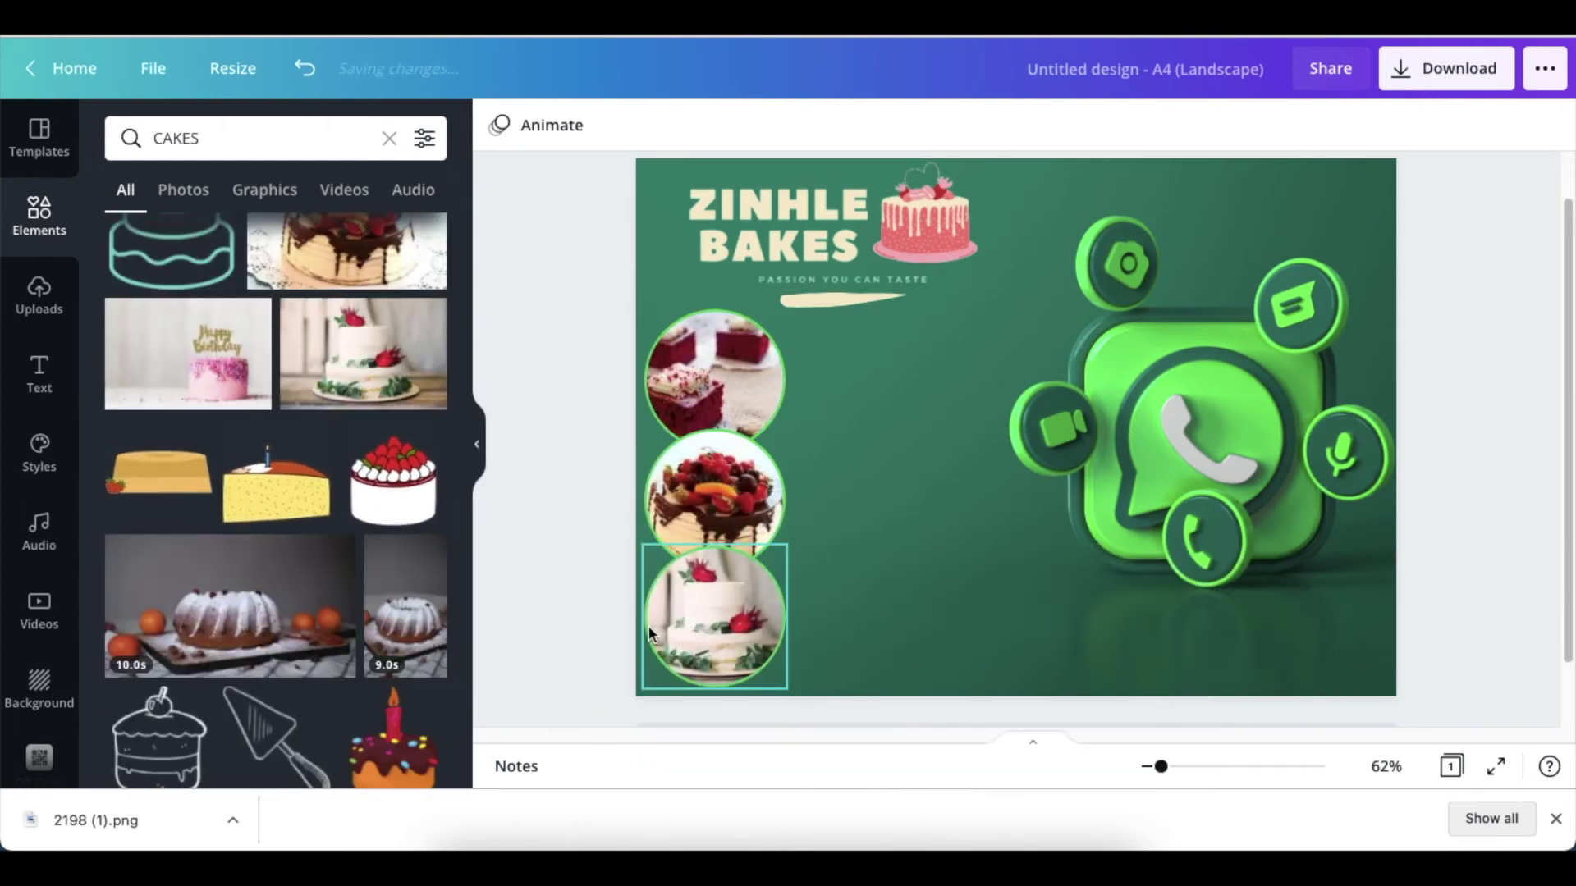
- Shift the white cake photo slightly to the right within the crop of the lowest circular frame
click(697, 608)
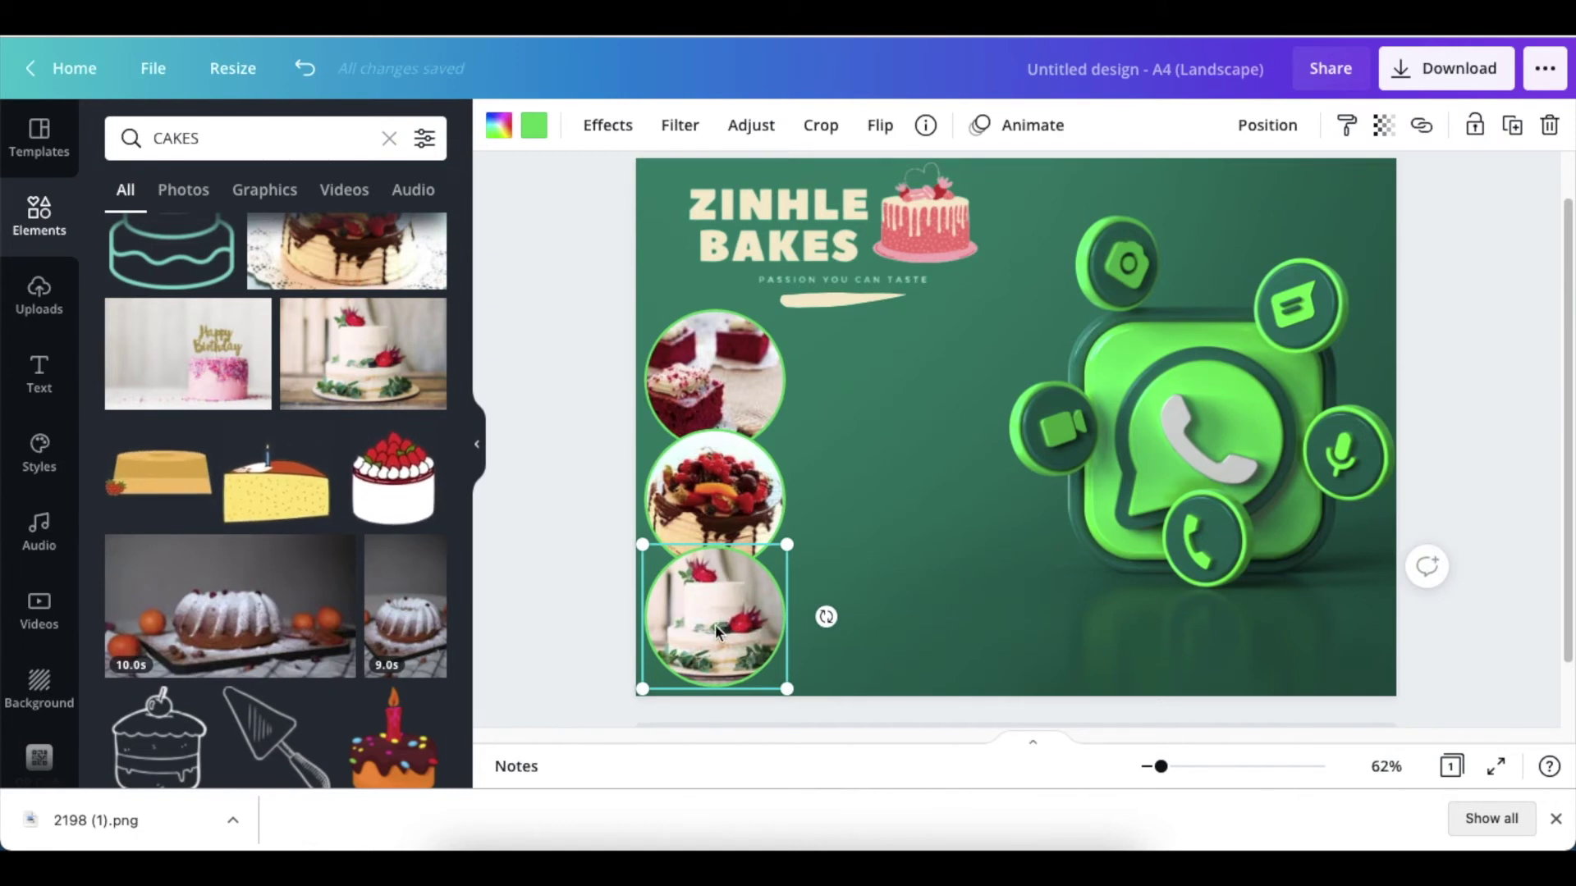
click(822, 128)
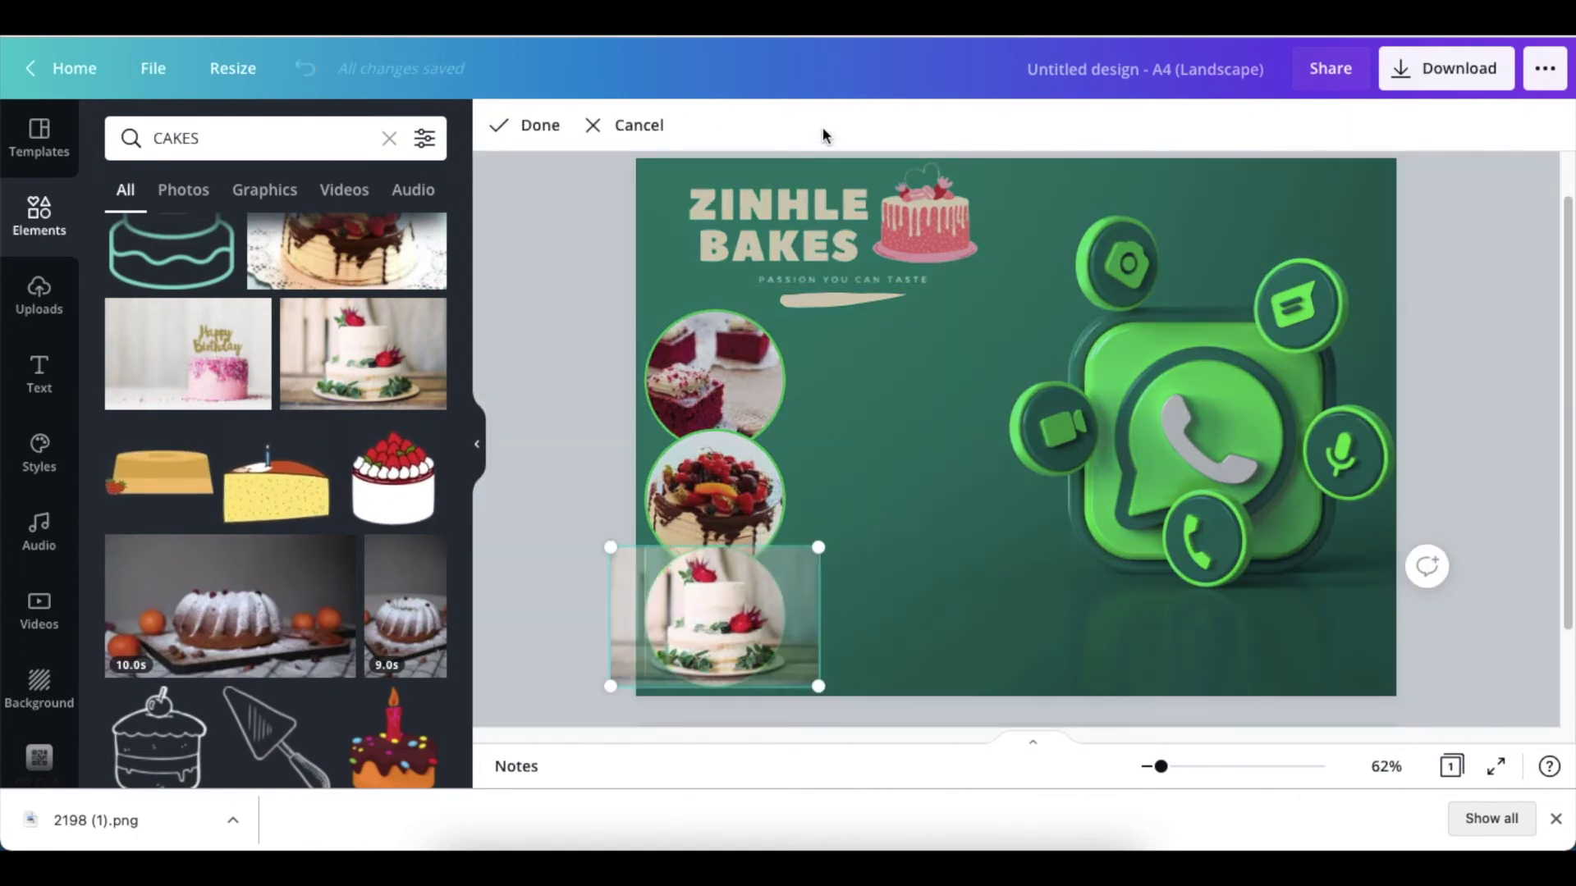
drag(764, 581, 746, 610)
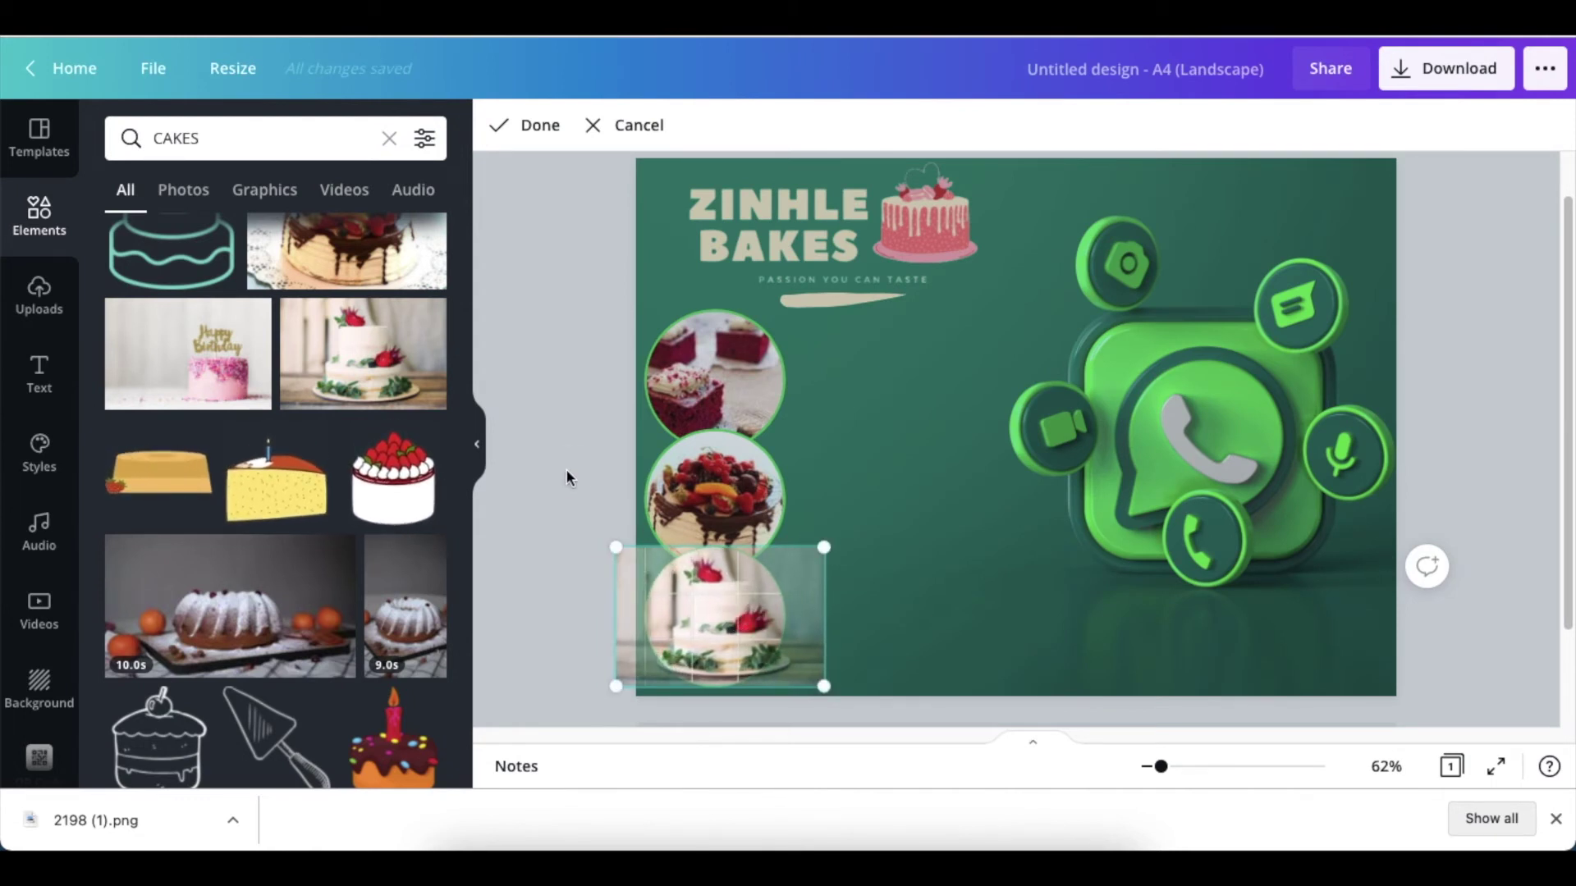
click(566, 474)
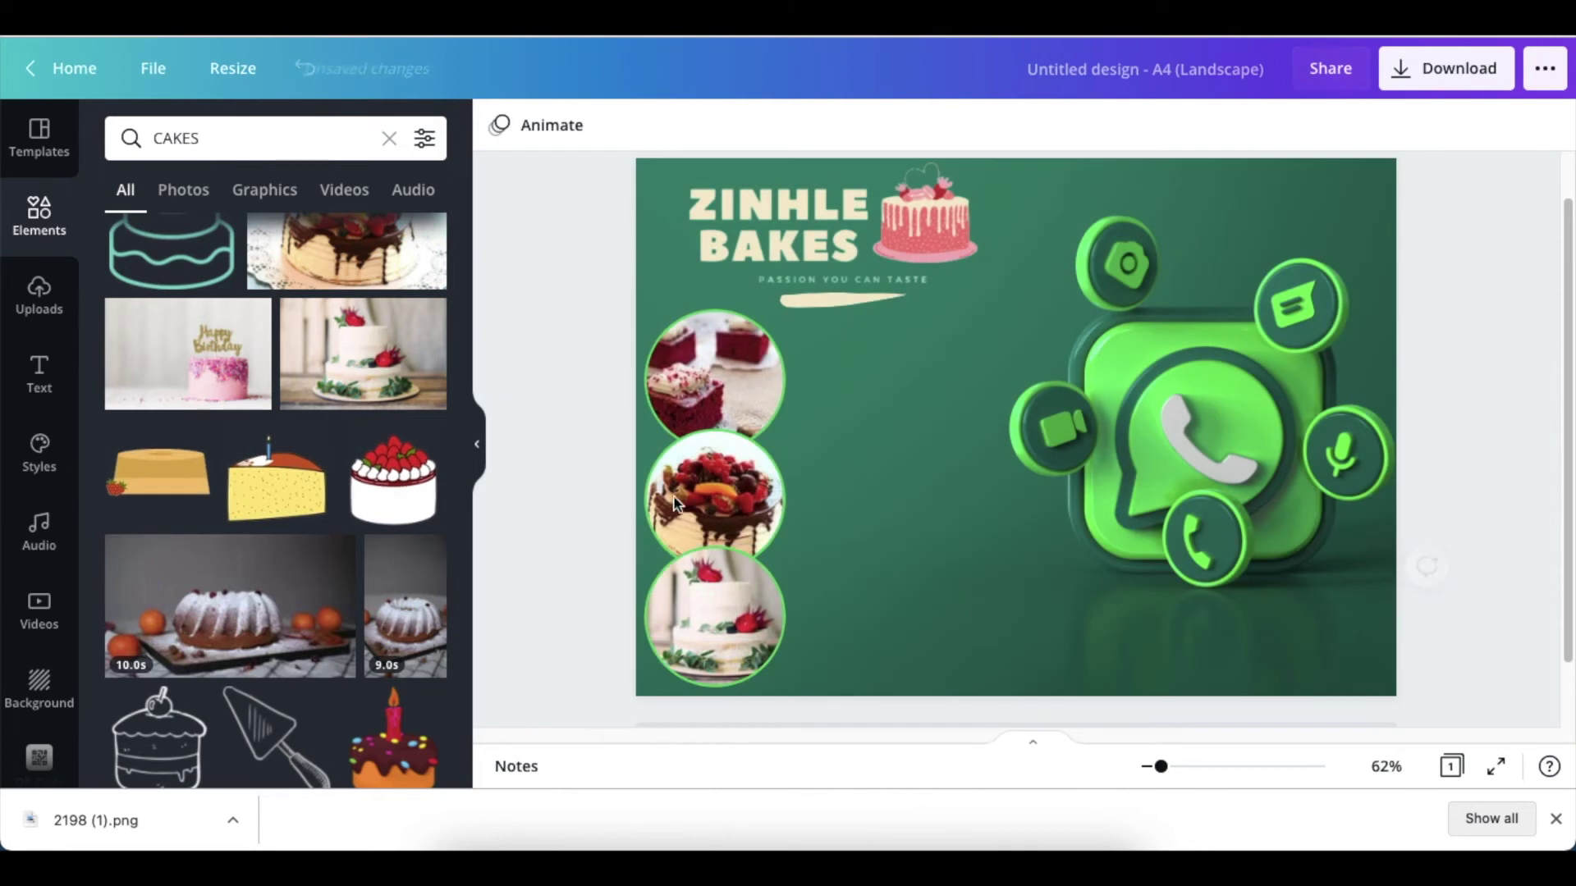
- Change the border colour of all three circular cake frames to white
click(693, 387)
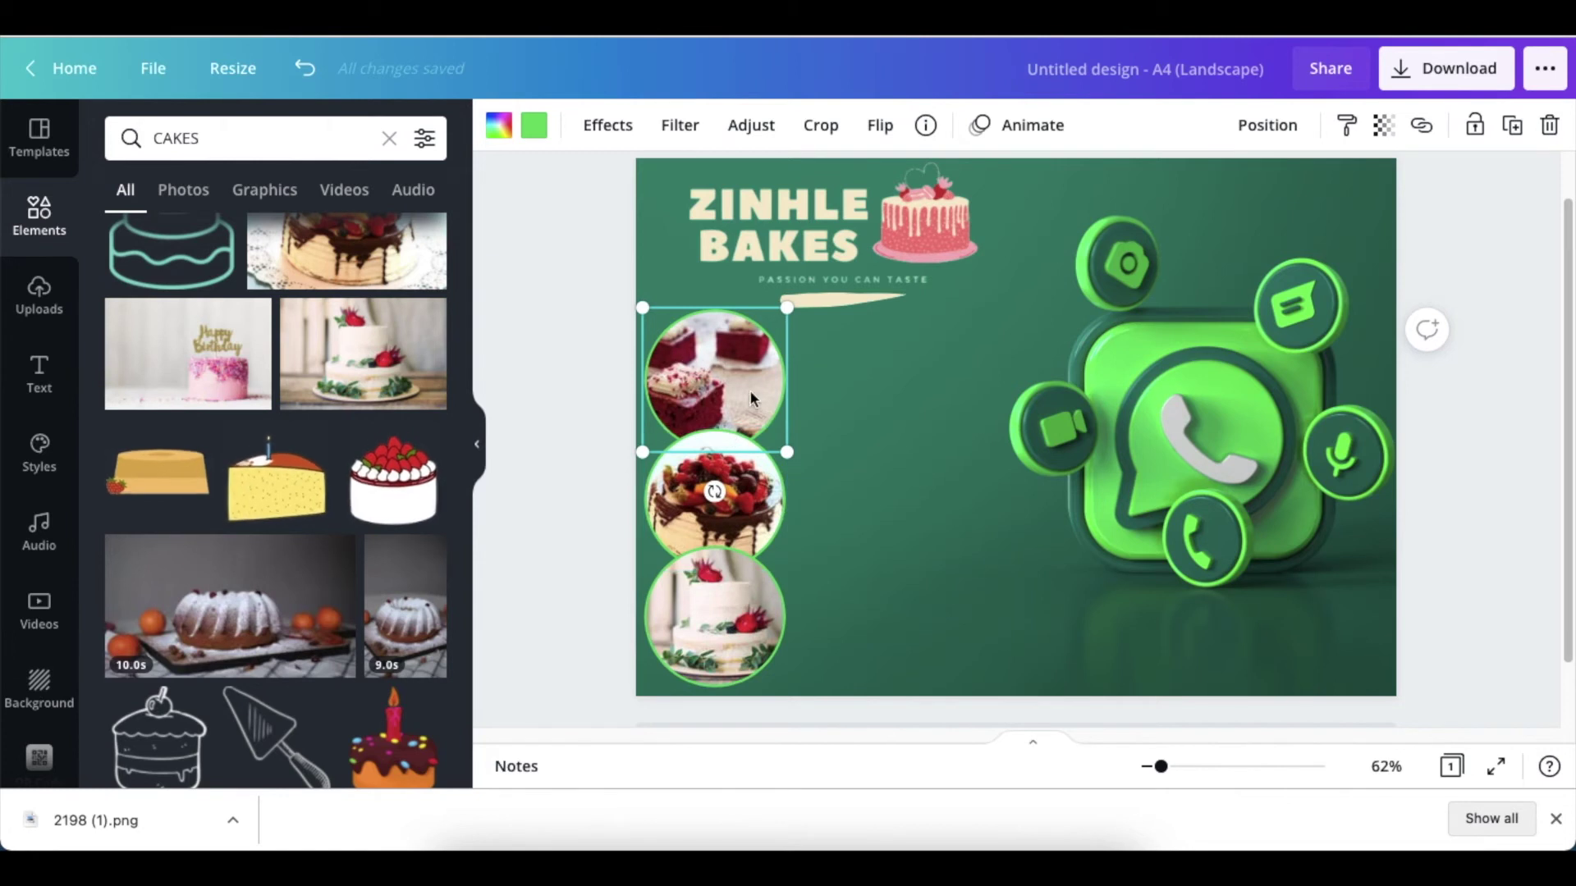
click(533, 125)
click(295, 245)
click(568, 276)
click(558, 365)
click(704, 495)
click(534, 124)
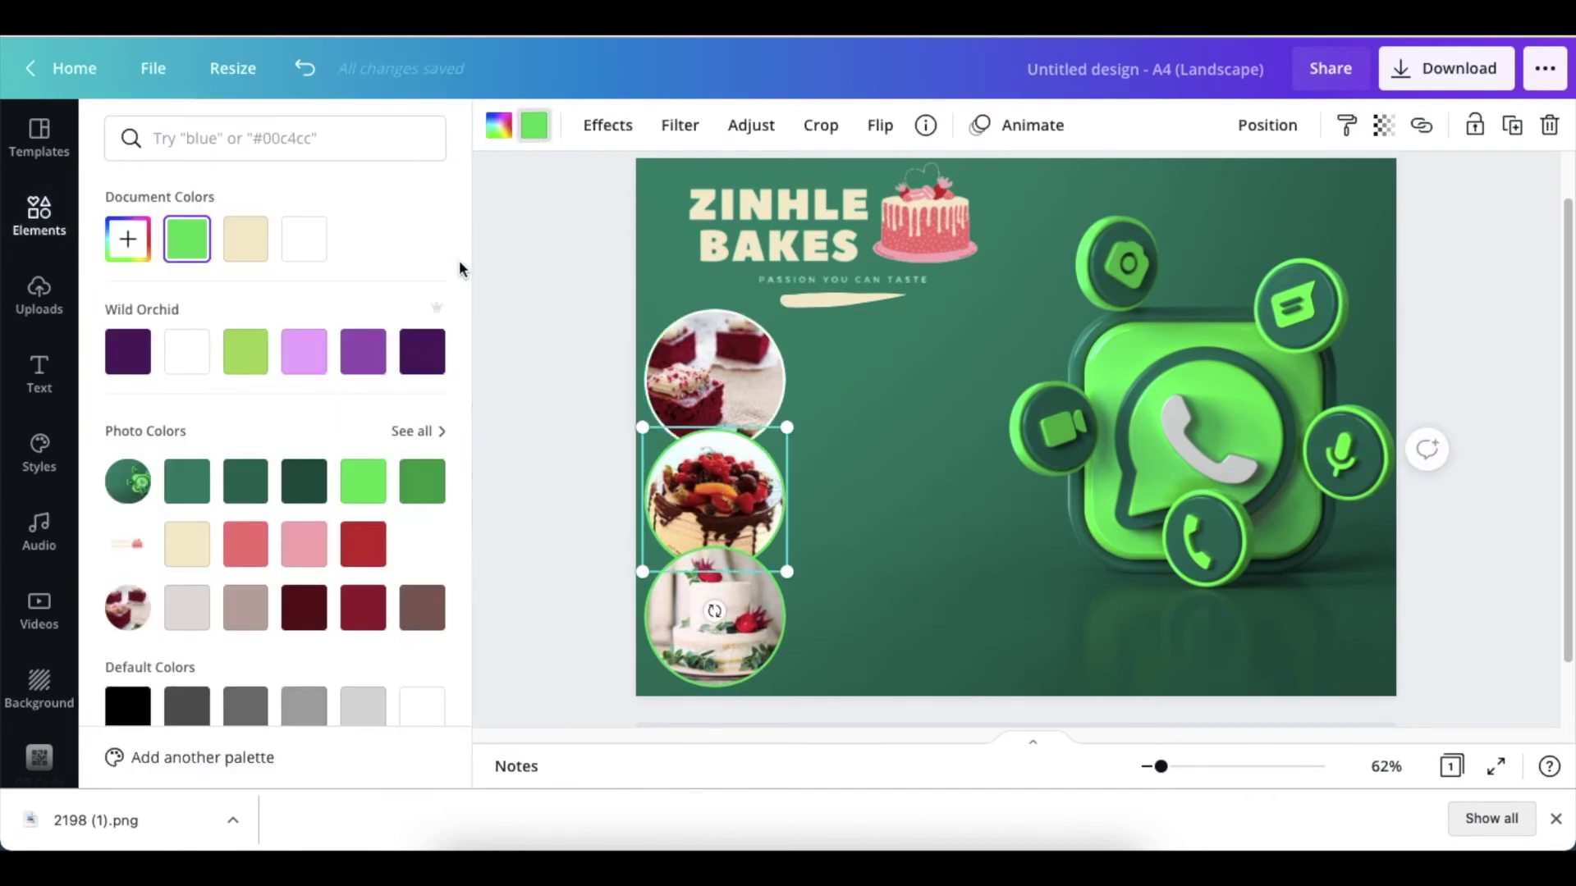
click(304, 239)
click(735, 638)
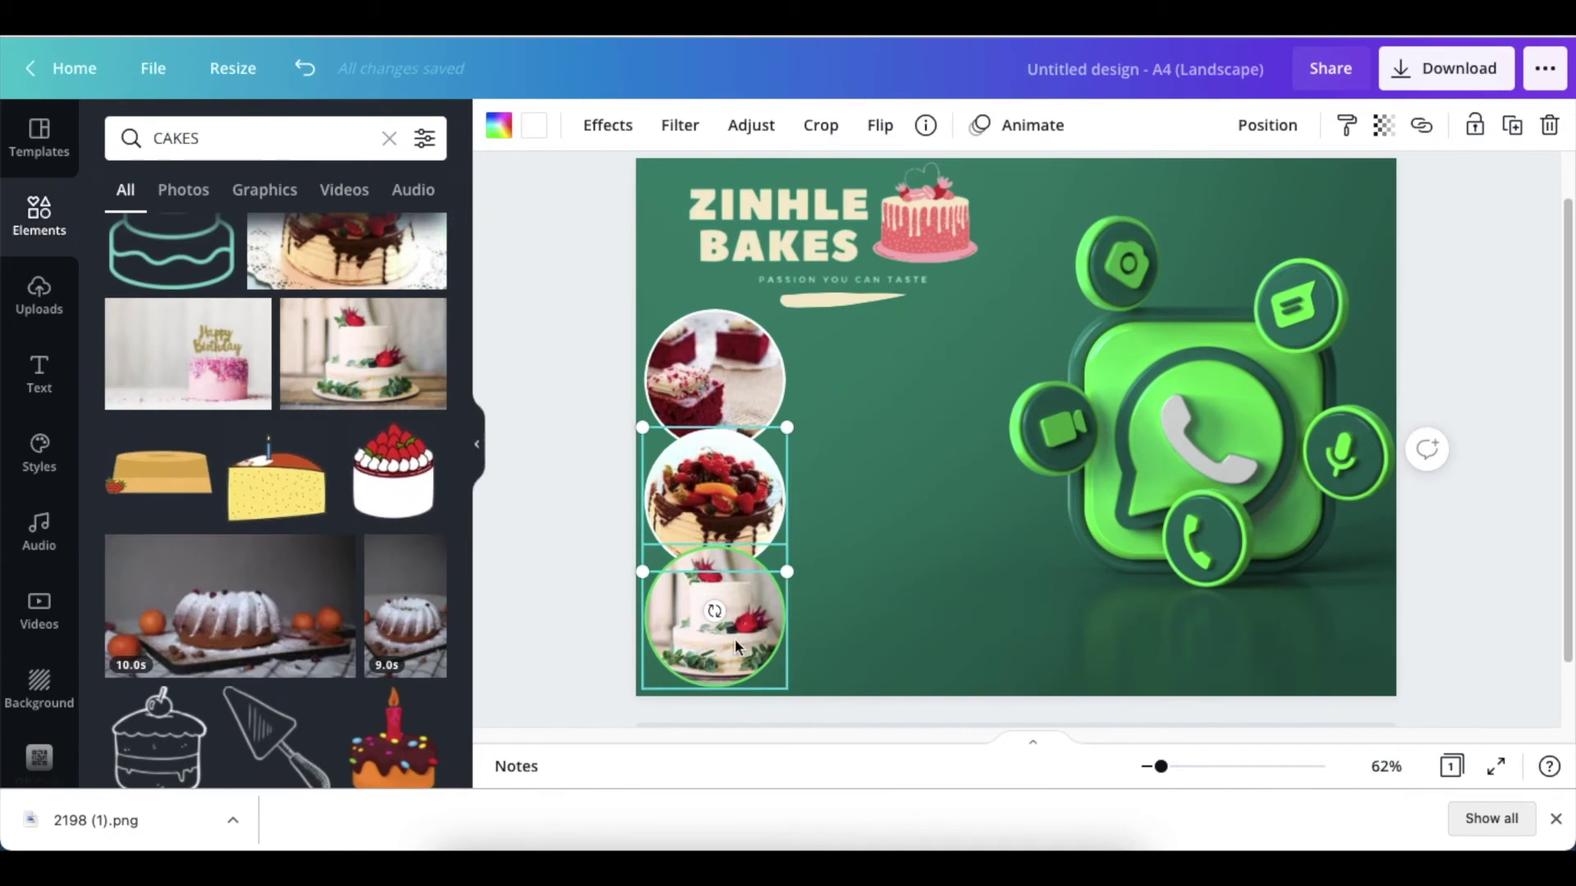
click(534, 125)
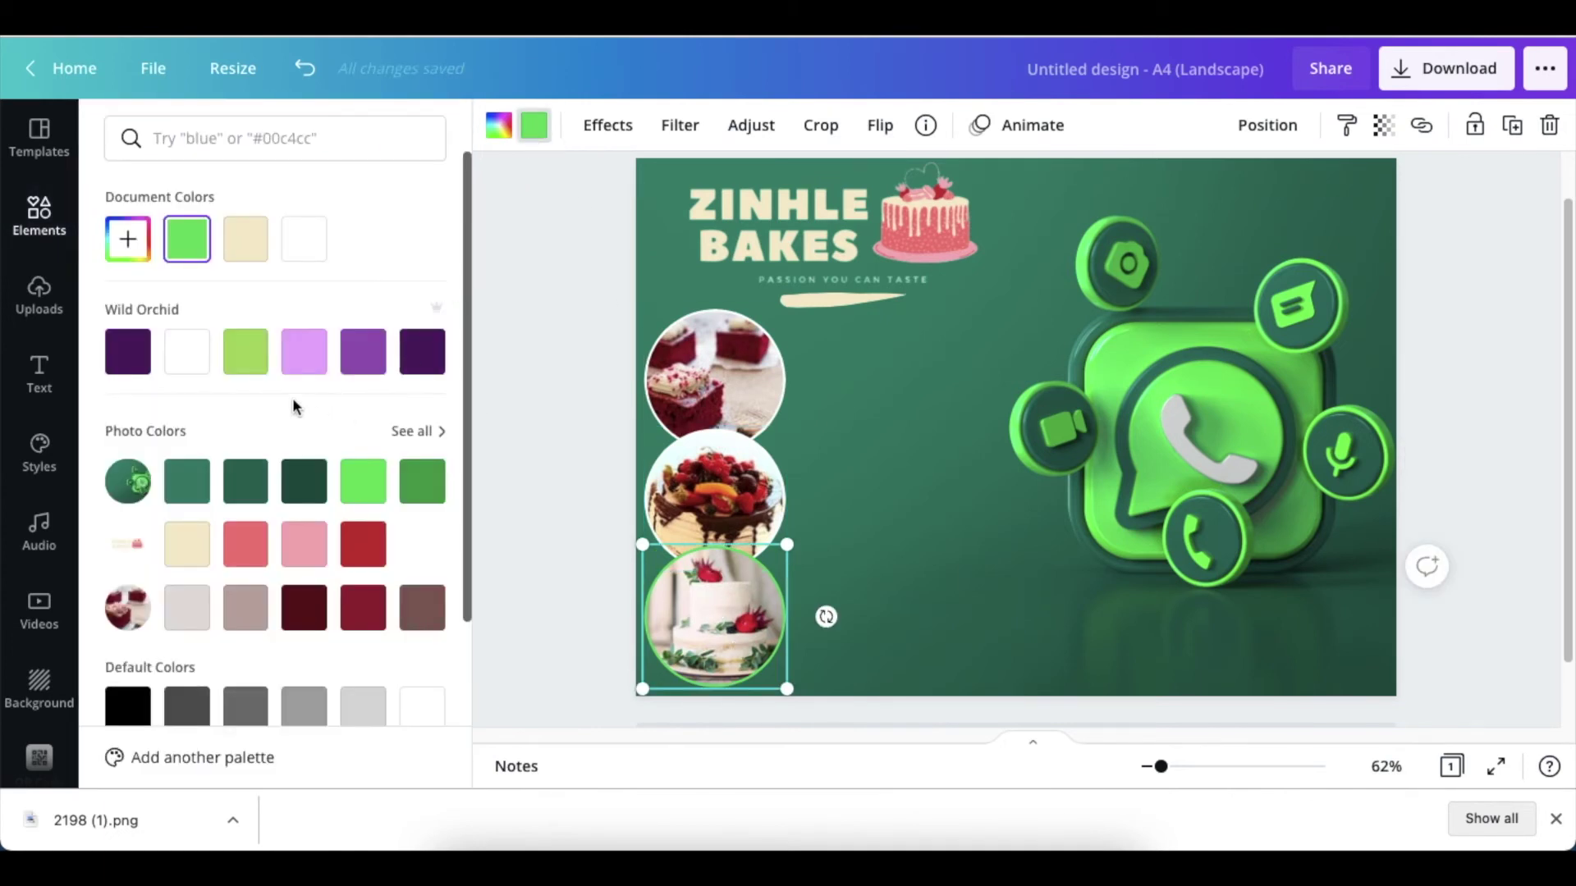
click(193, 365)
click(549, 351)
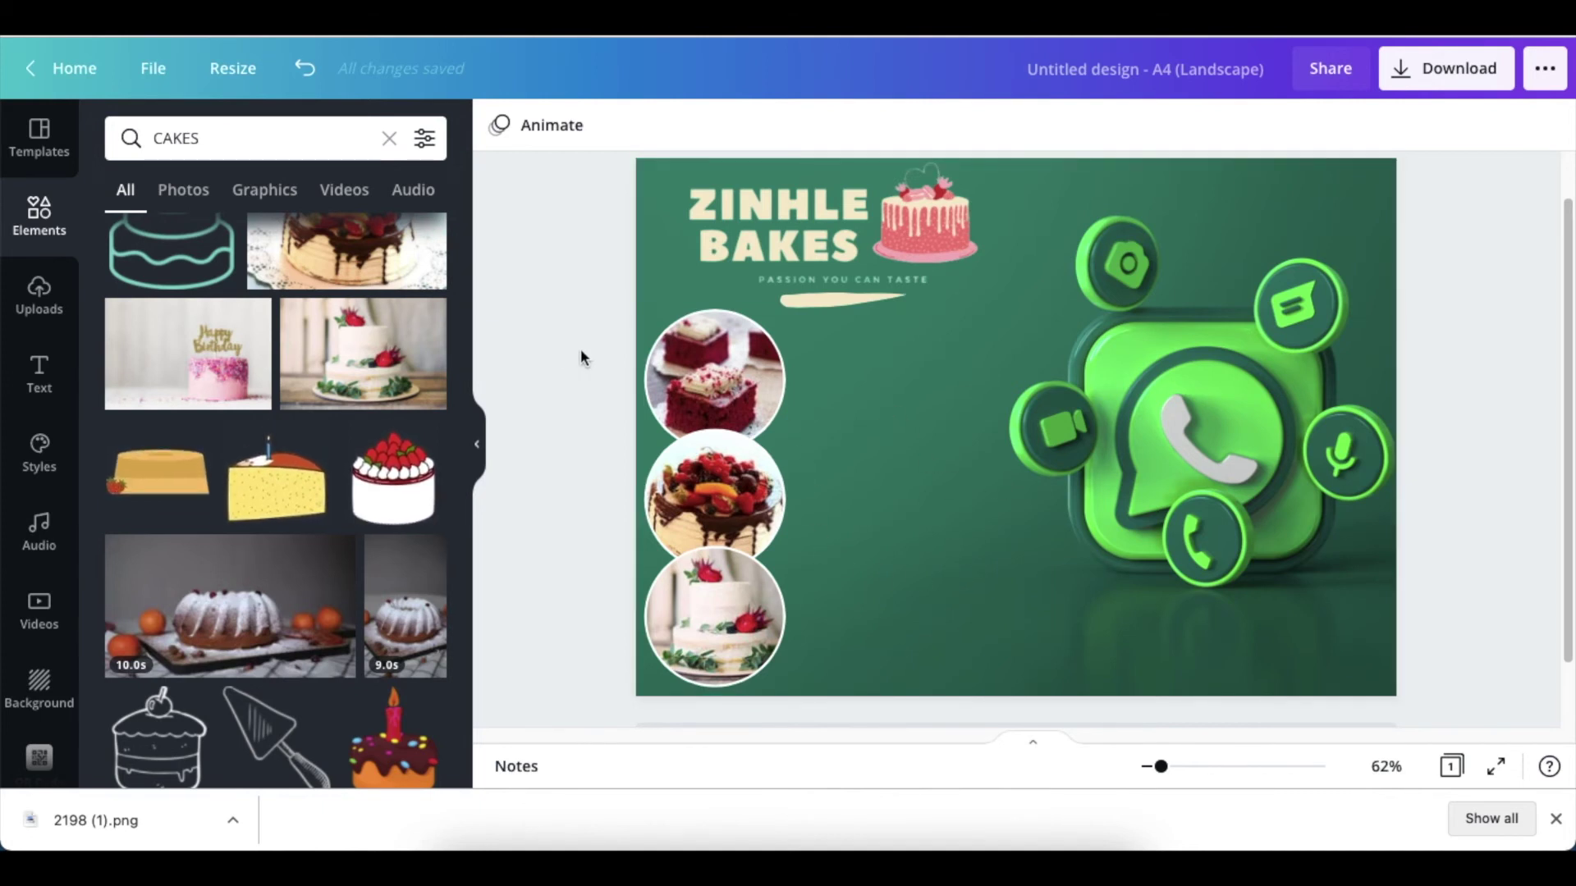
- Add a text box, enlarge its text to size 41.8 and place it beside the column of circular cake photos
key(t)
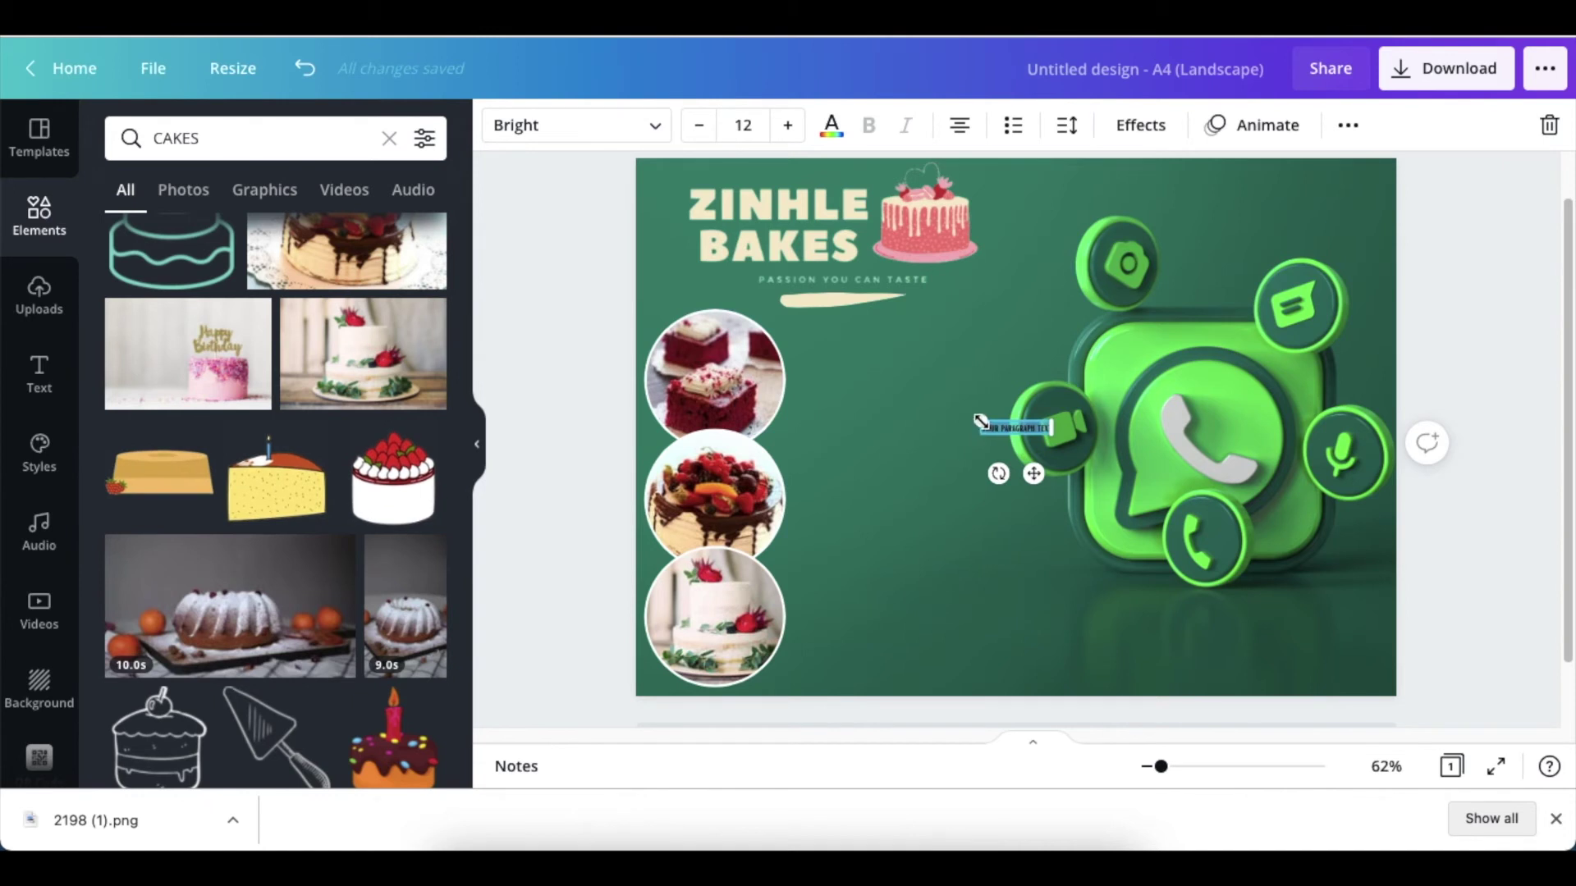
drag(898, 391, 805, 366)
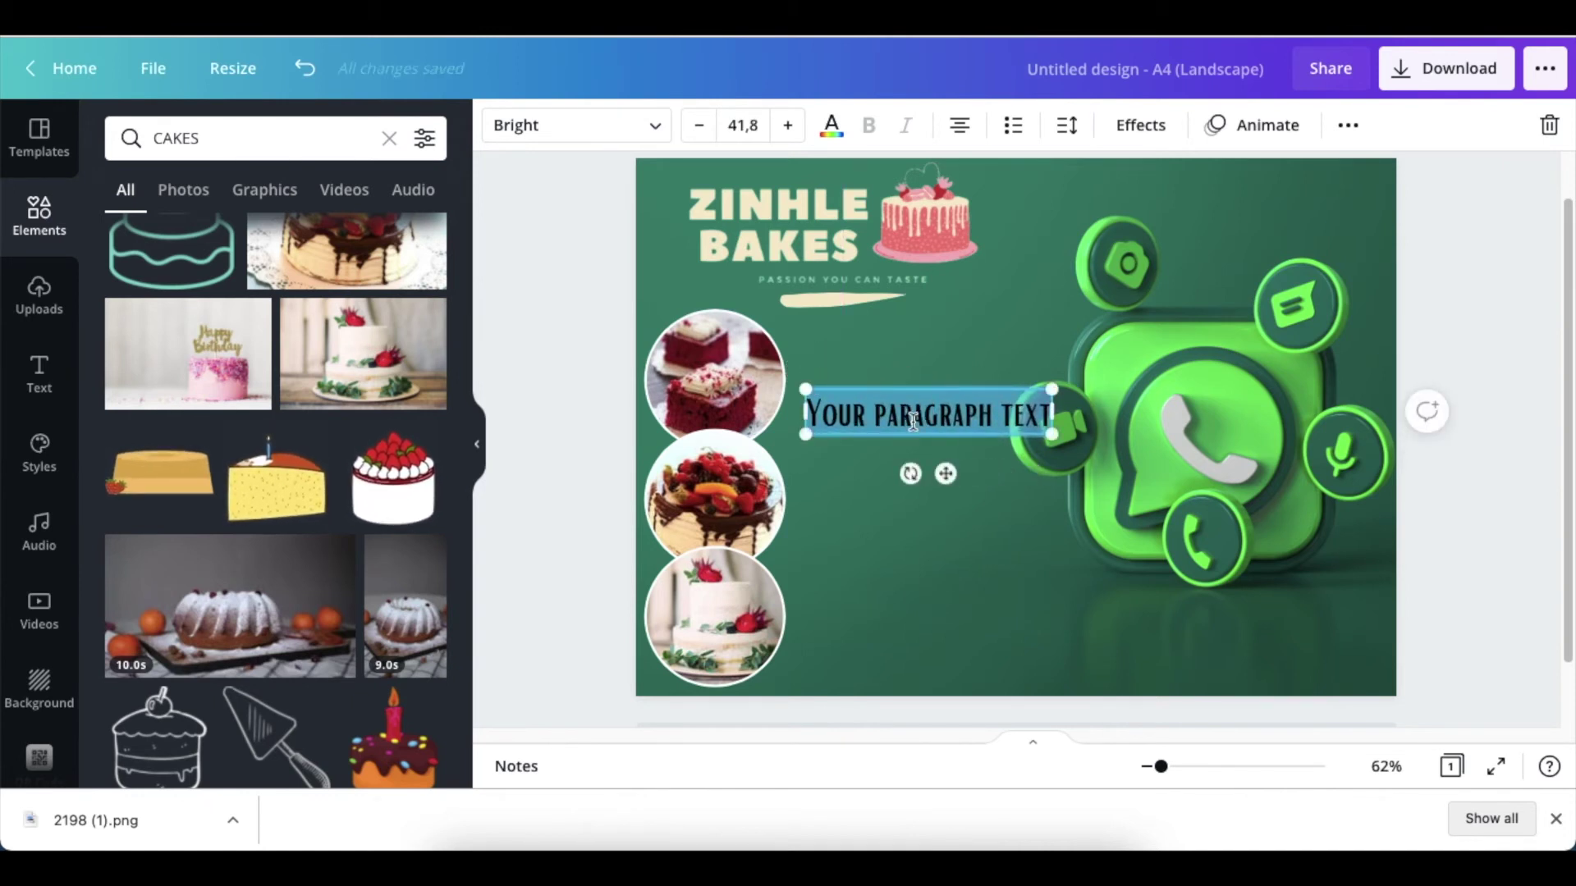
drag(945, 474, 932, 441)
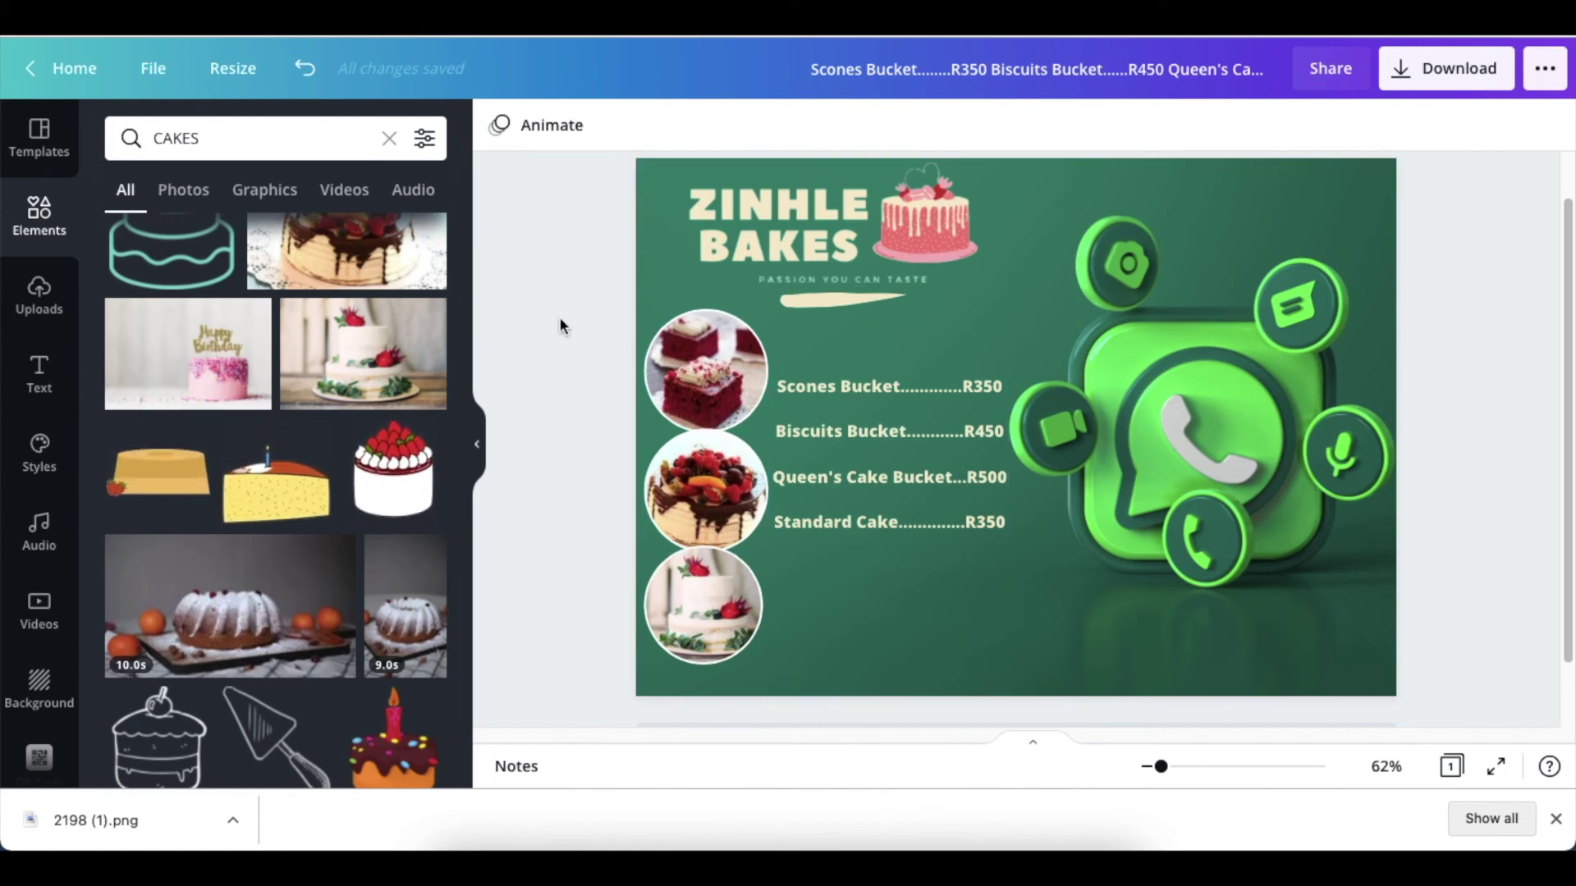
- Add a second text box, enlarge its text to size 62.8 and place it below the price list near the flyer's lower edge
key(t)
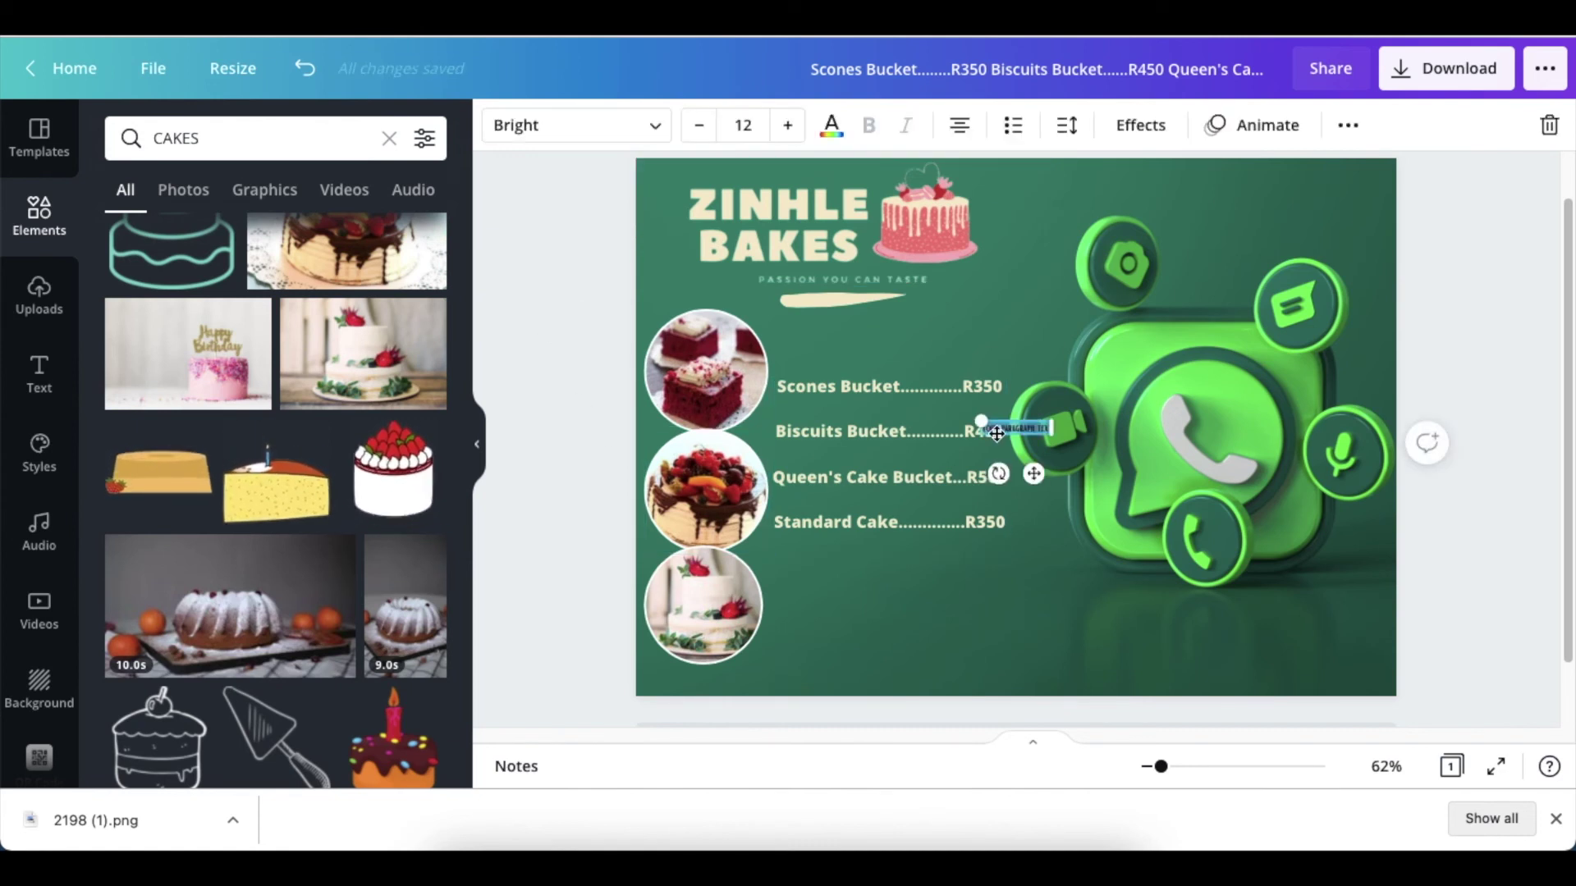
drag(1039, 479, 1038, 651)
drag(978, 597, 786, 558)
drag(1051, 614, 1140, 627)
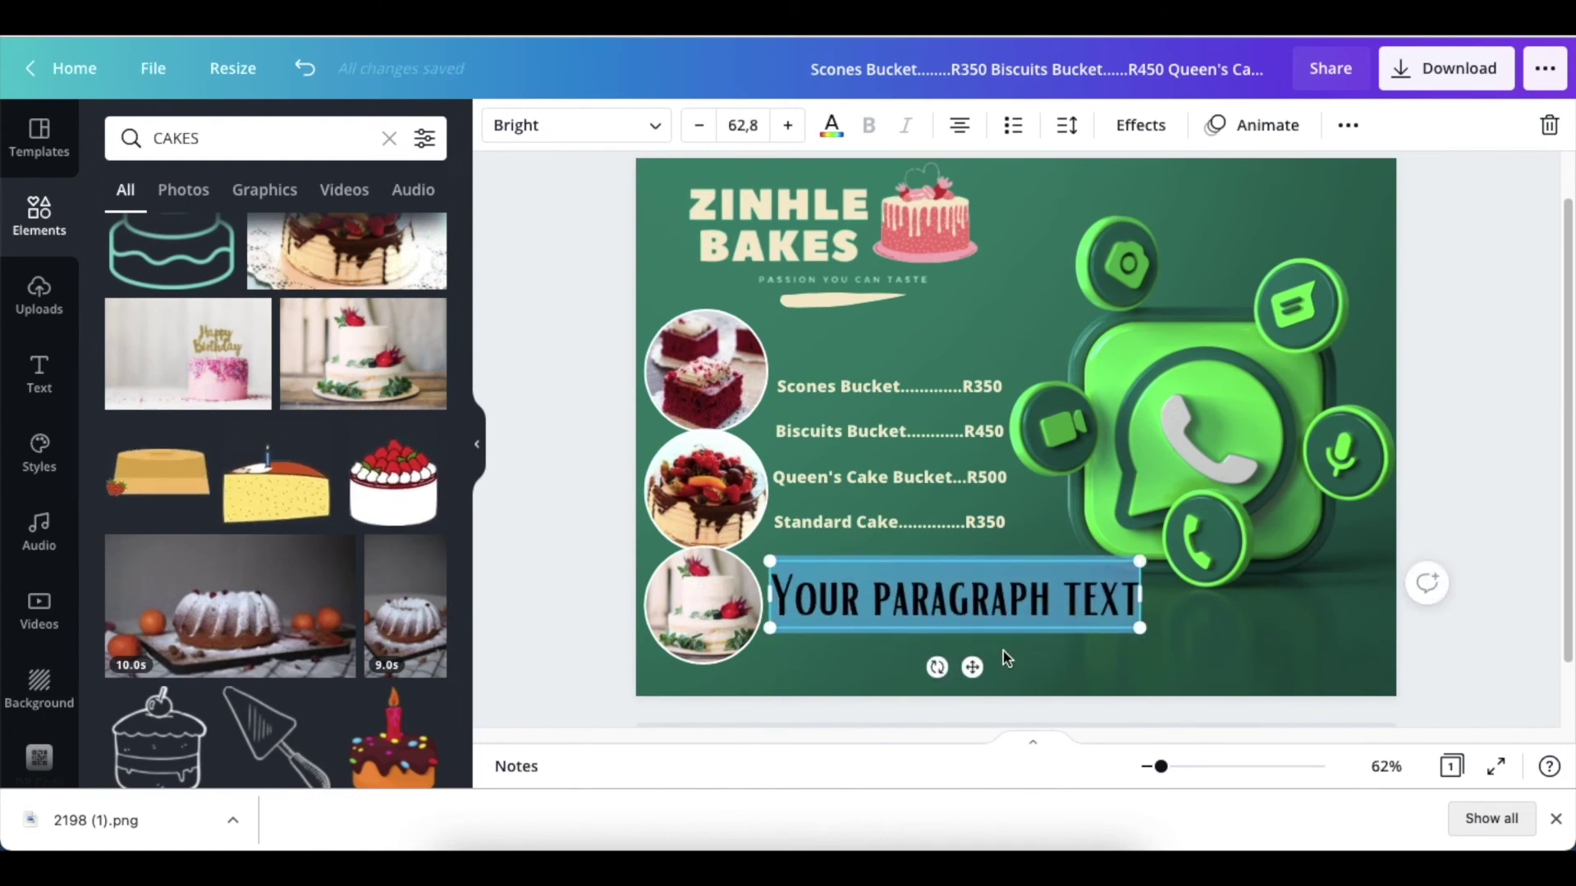
drag(974, 667, 1022, 684)
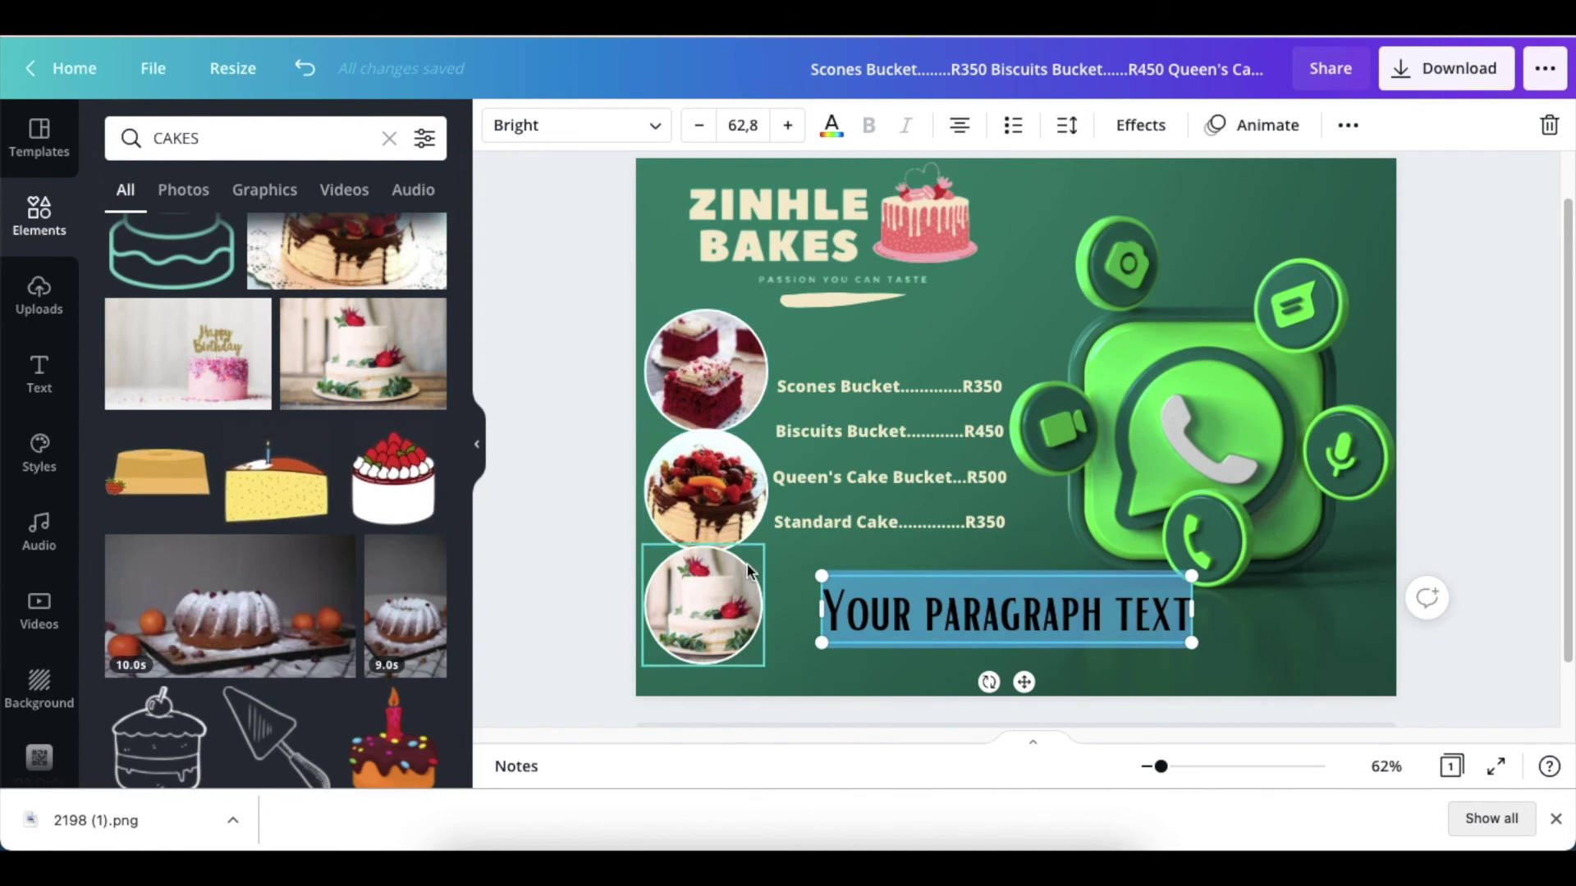
- Clear the placeholder text from the text box below the price list
click(891, 617)
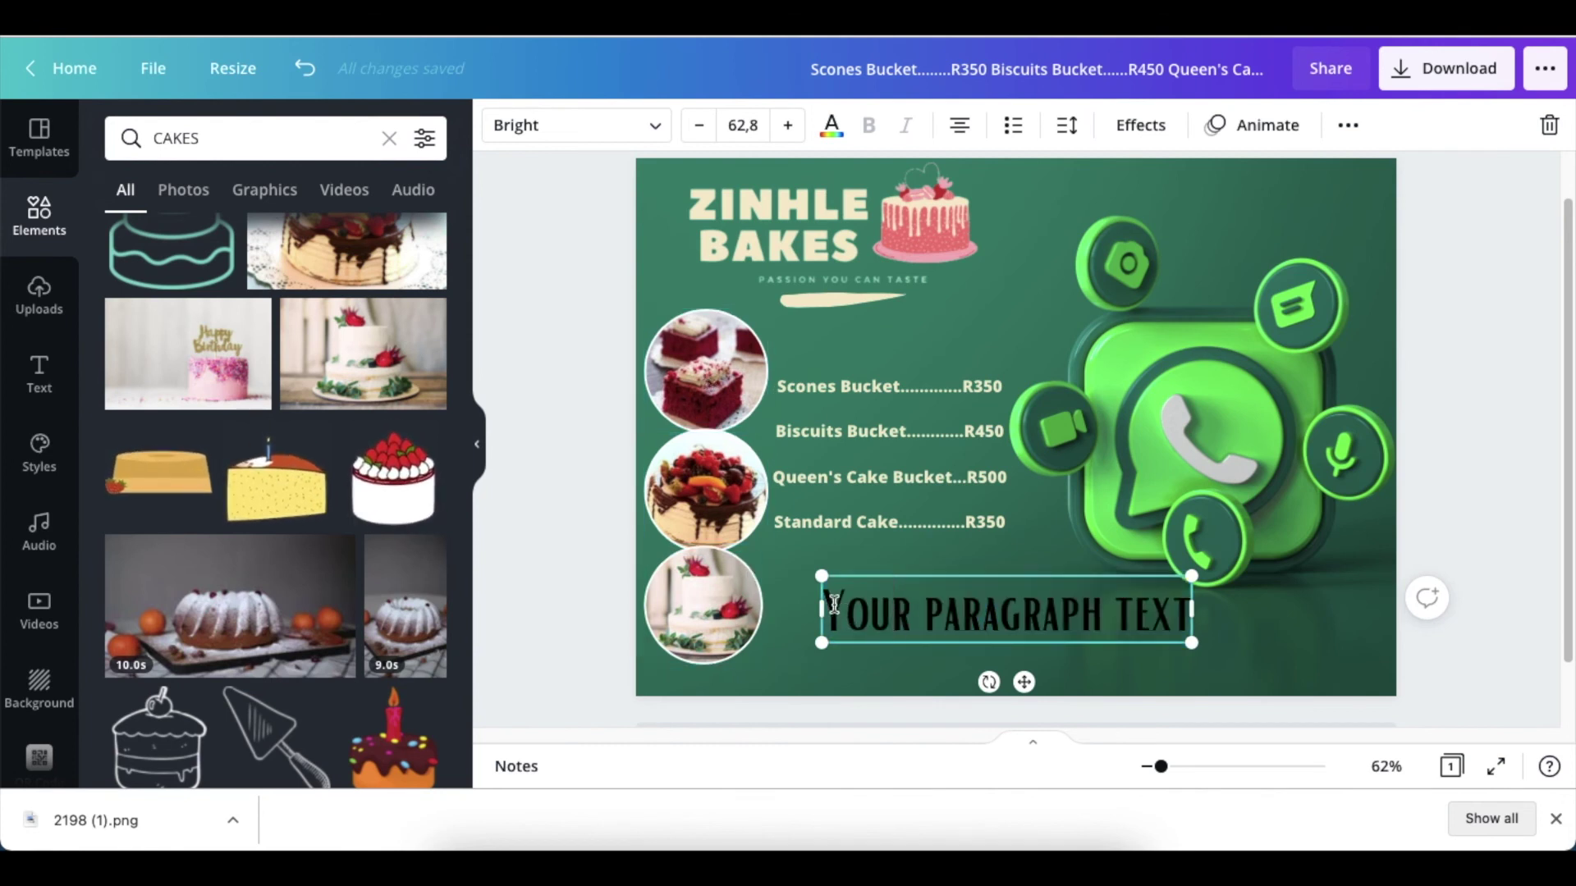
drag(832, 608, 1184, 625)
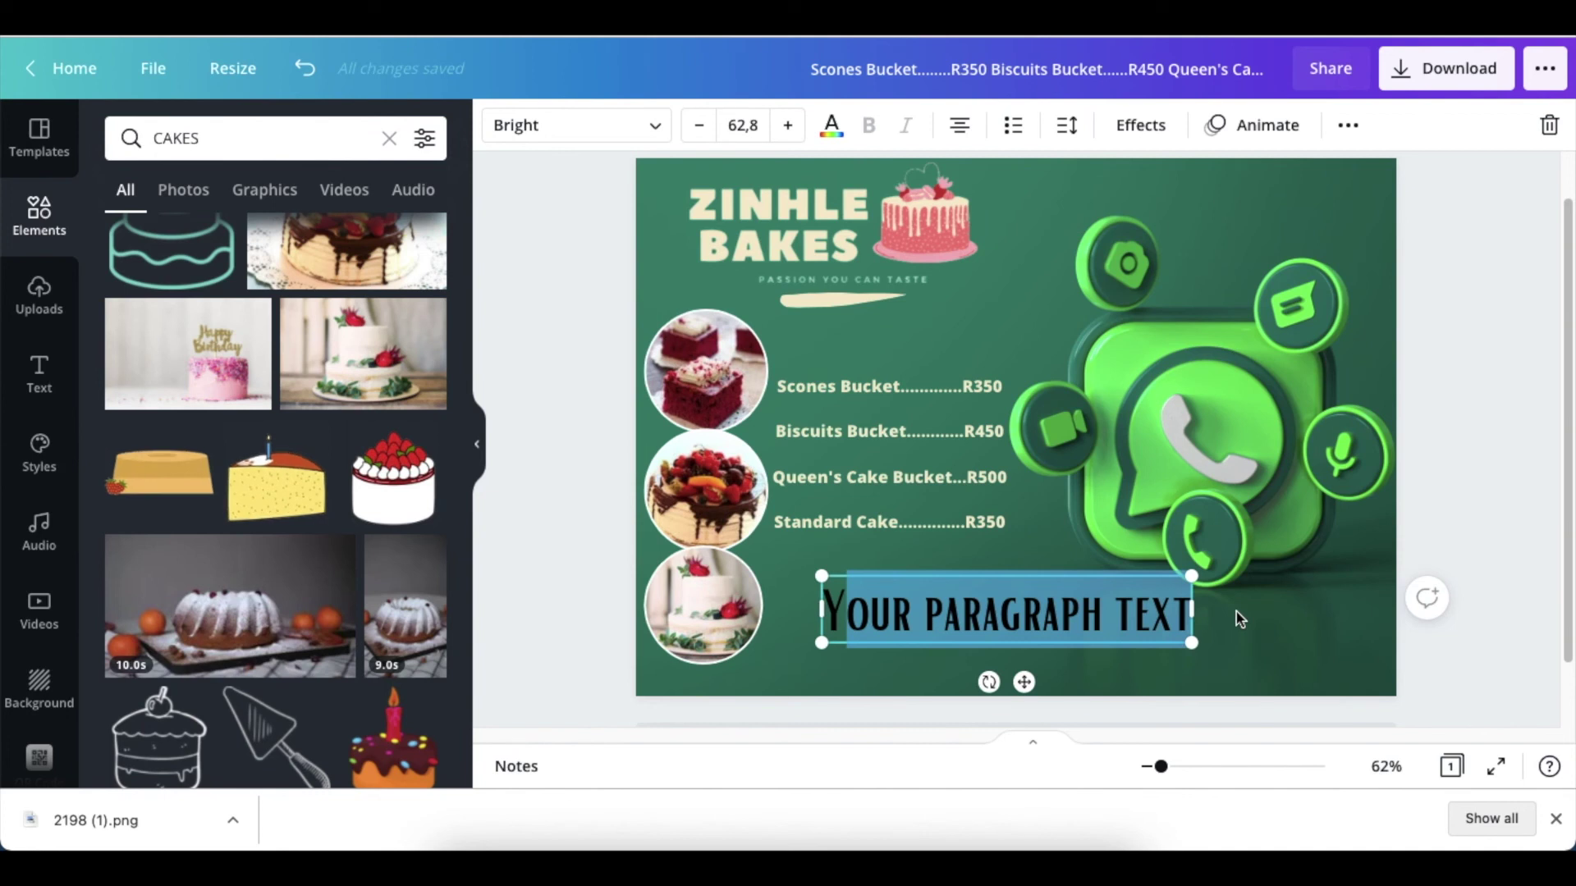
key(BackSpace)
key(BackSpace)
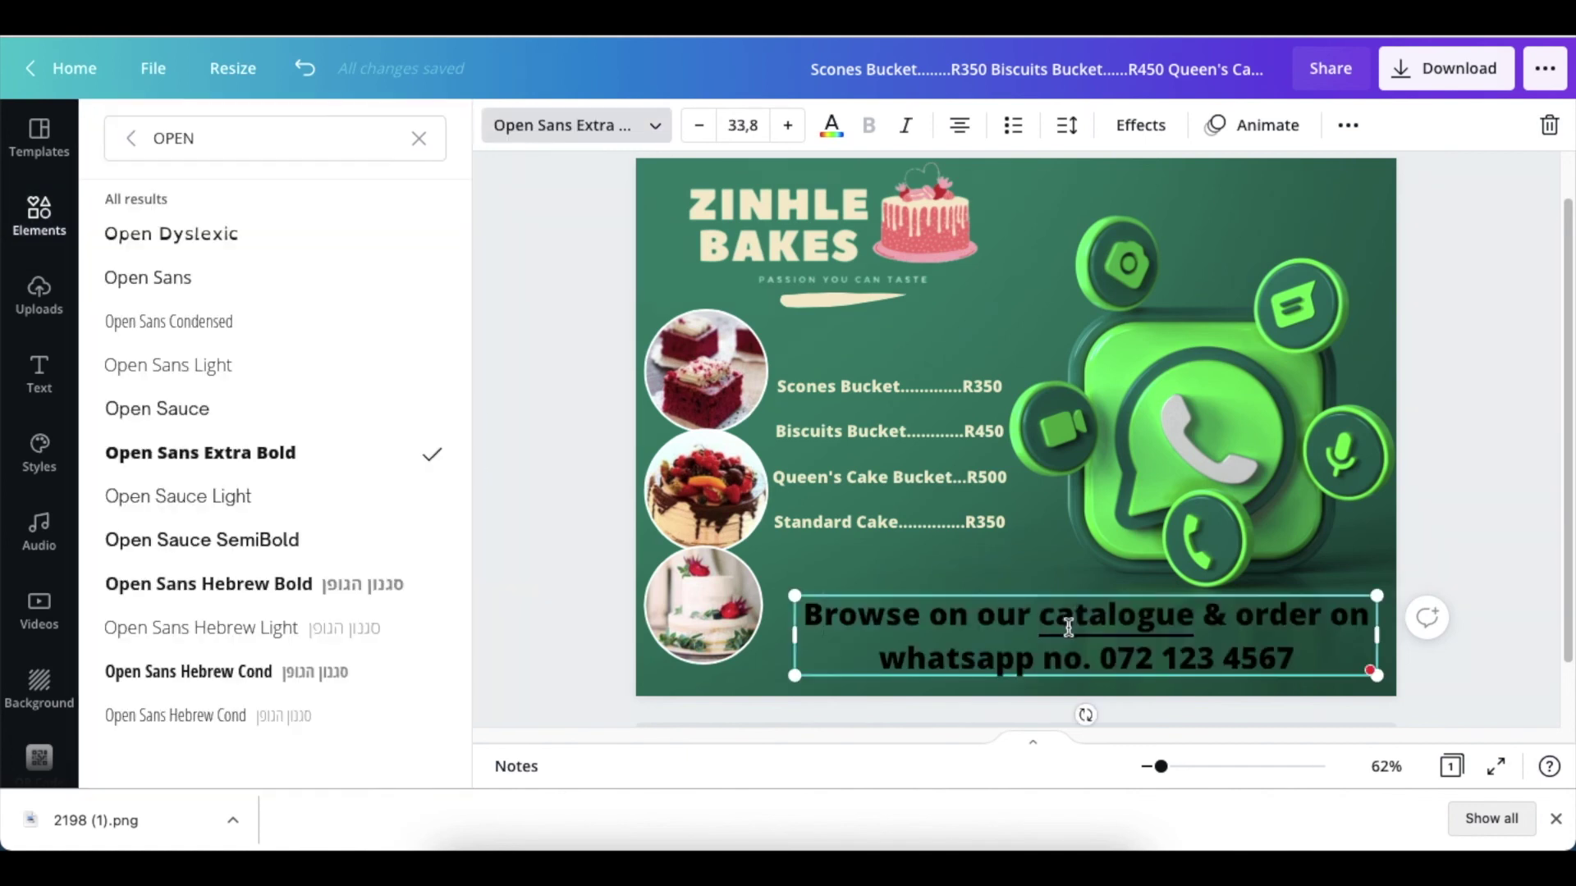
- Change the spelling of "catalogue" to the suggested "catalog" in the ordering text and colour that text cream
mouse_move(1068, 621)
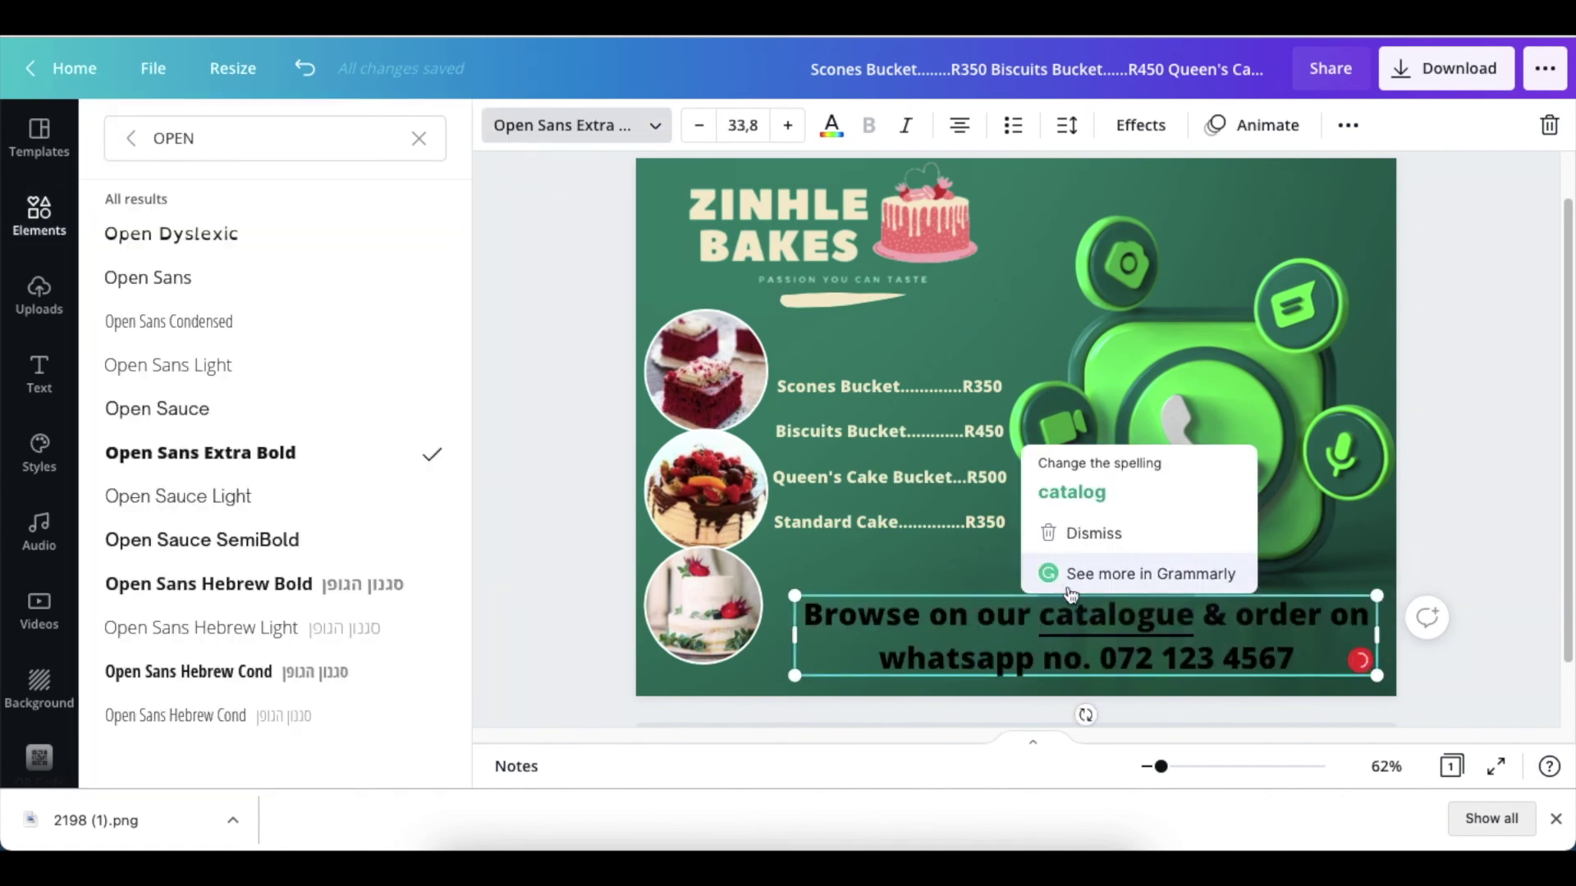
click(1071, 493)
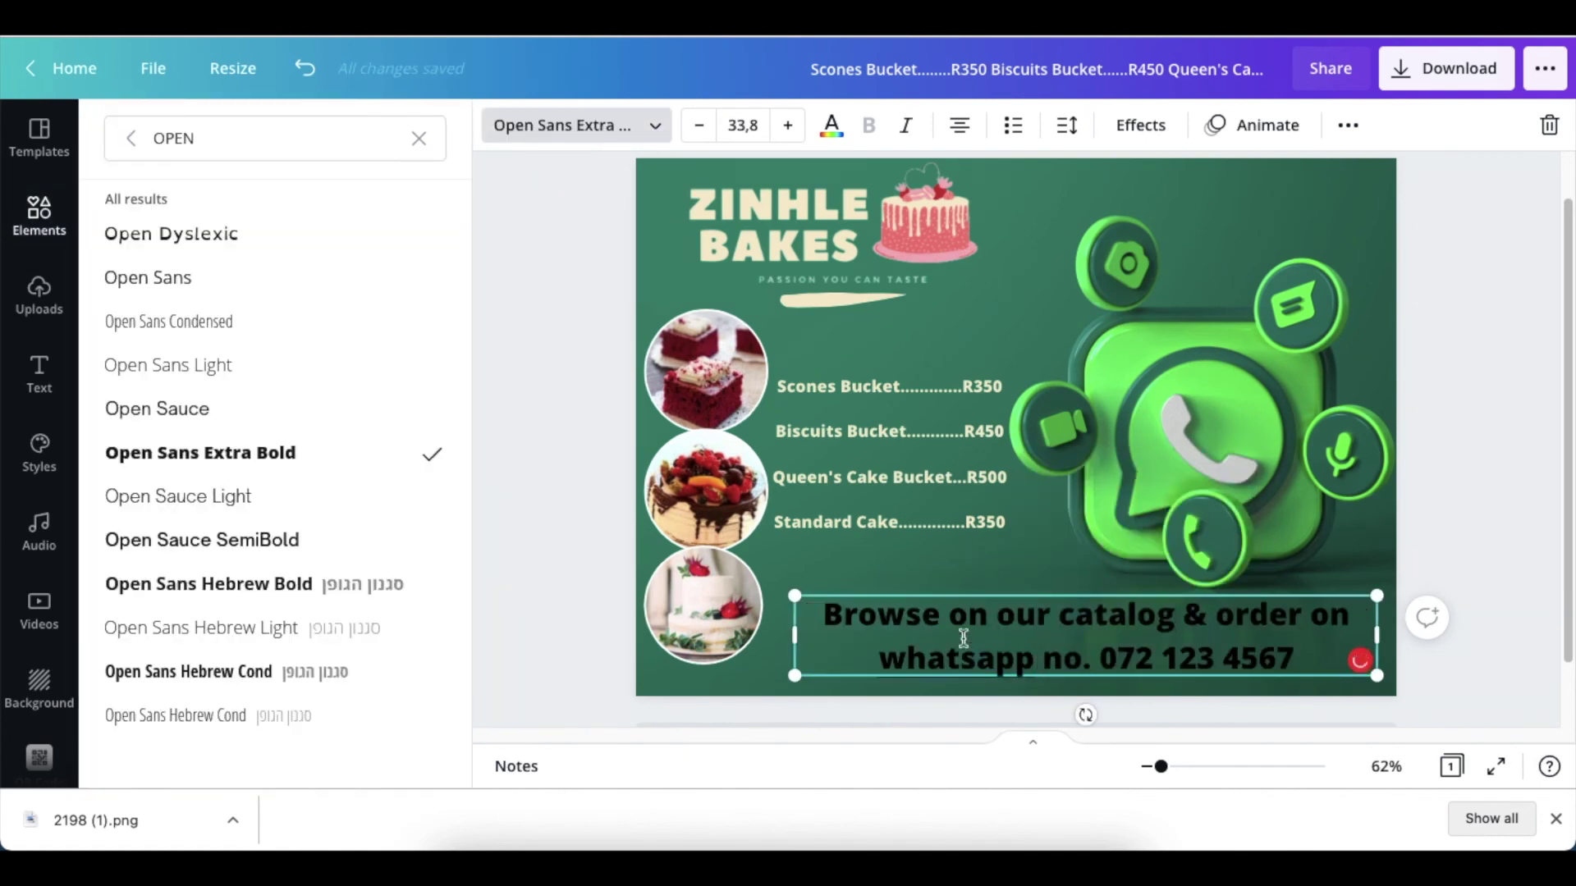
click(831, 127)
click(256, 252)
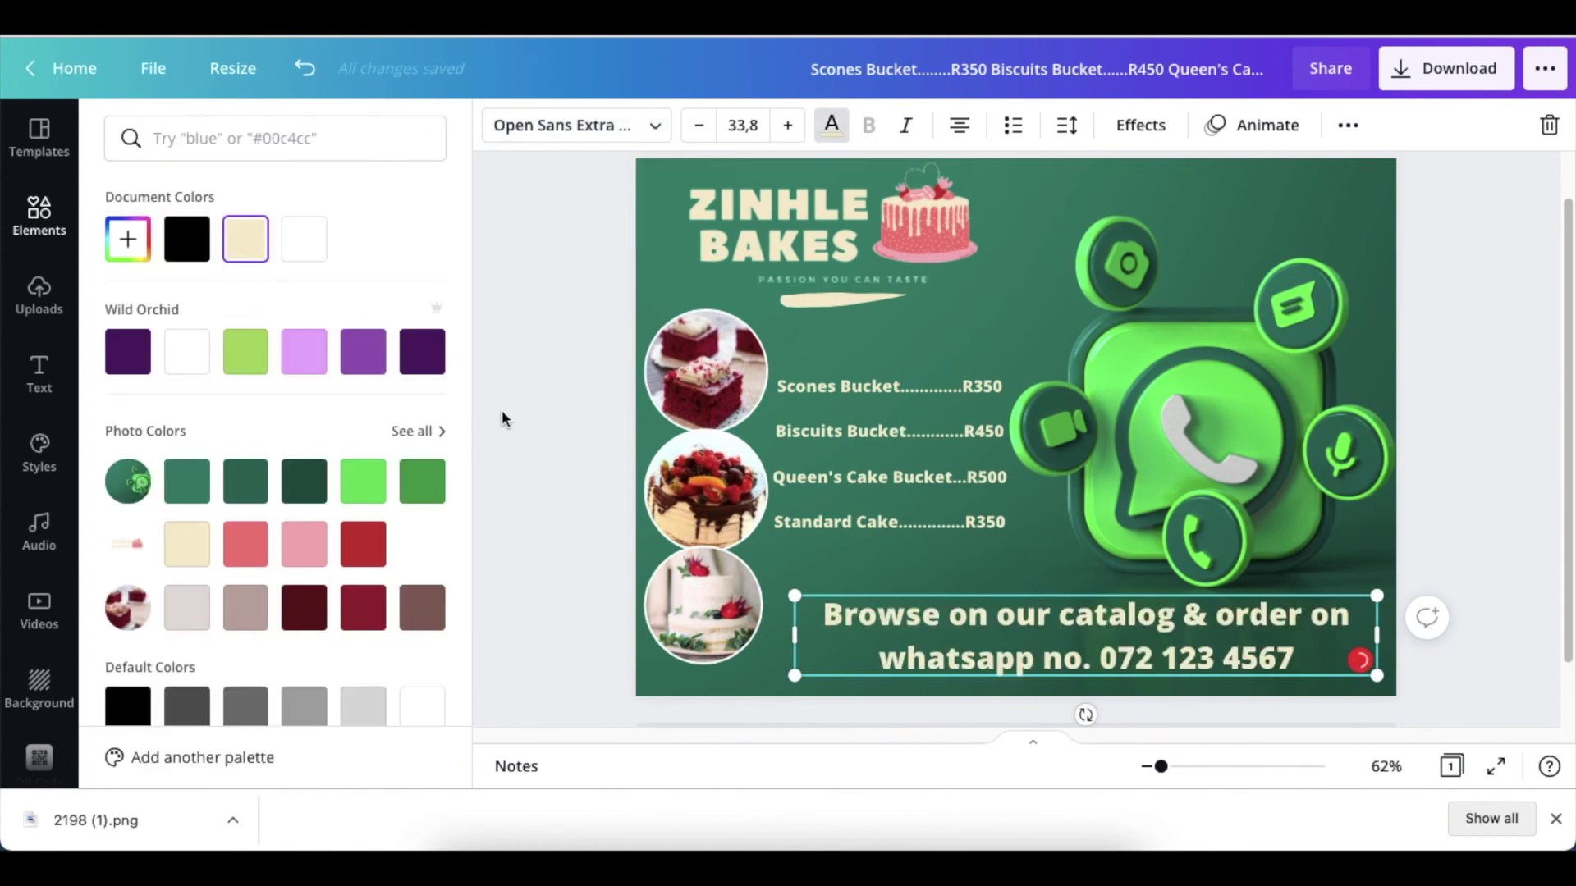
key(Escape)
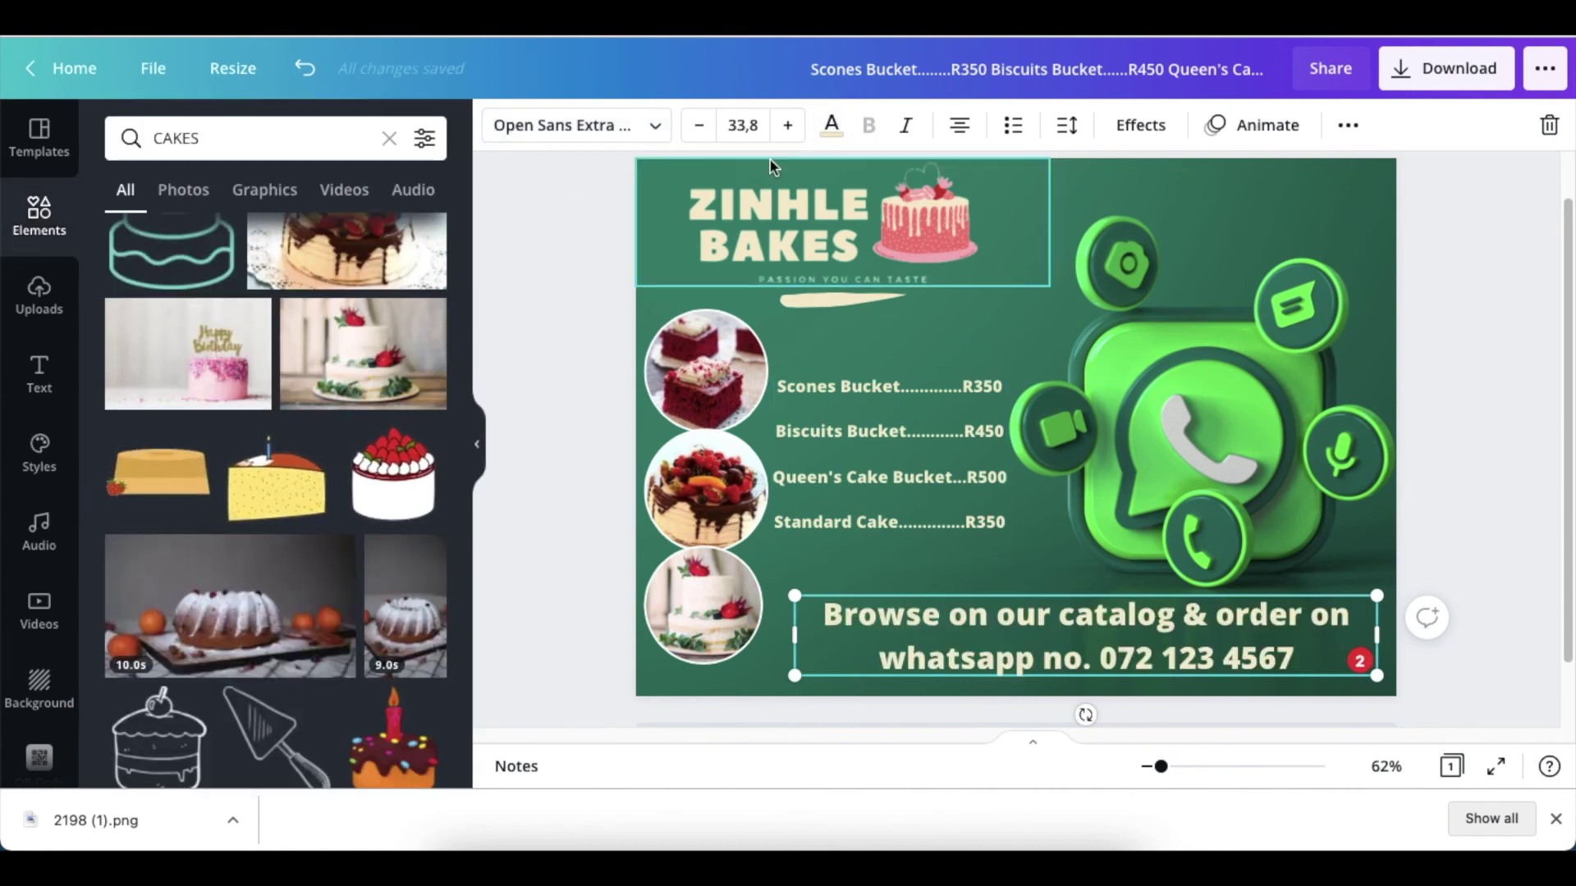
- Increase the font size of the ordering text to 37.8 and deselect it
click(788, 127)
click(788, 128)
click(788, 127)
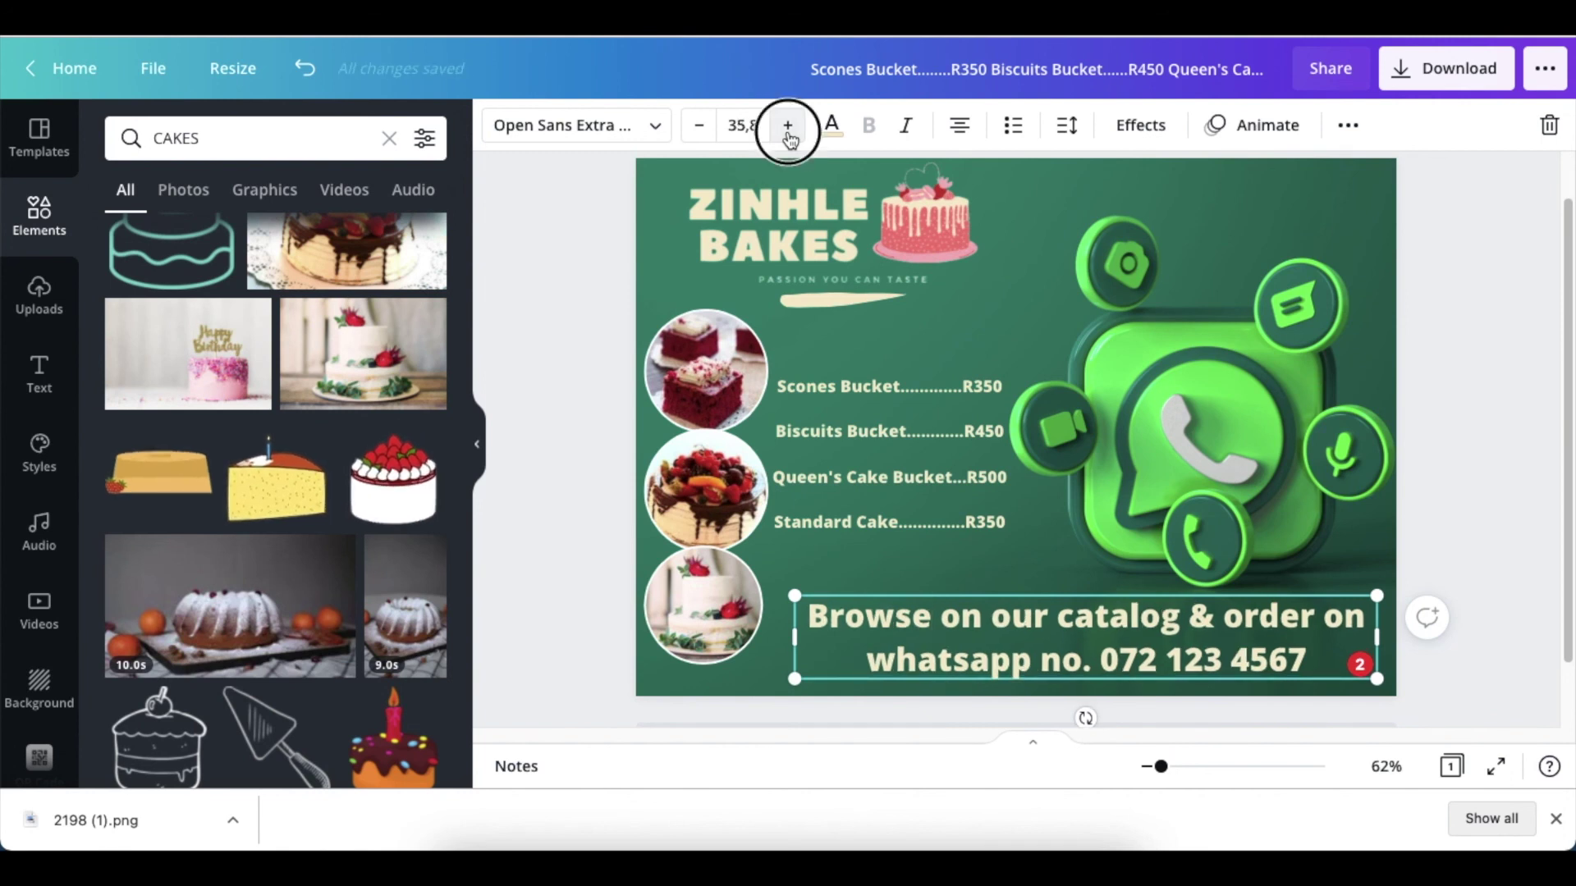
click(788, 127)
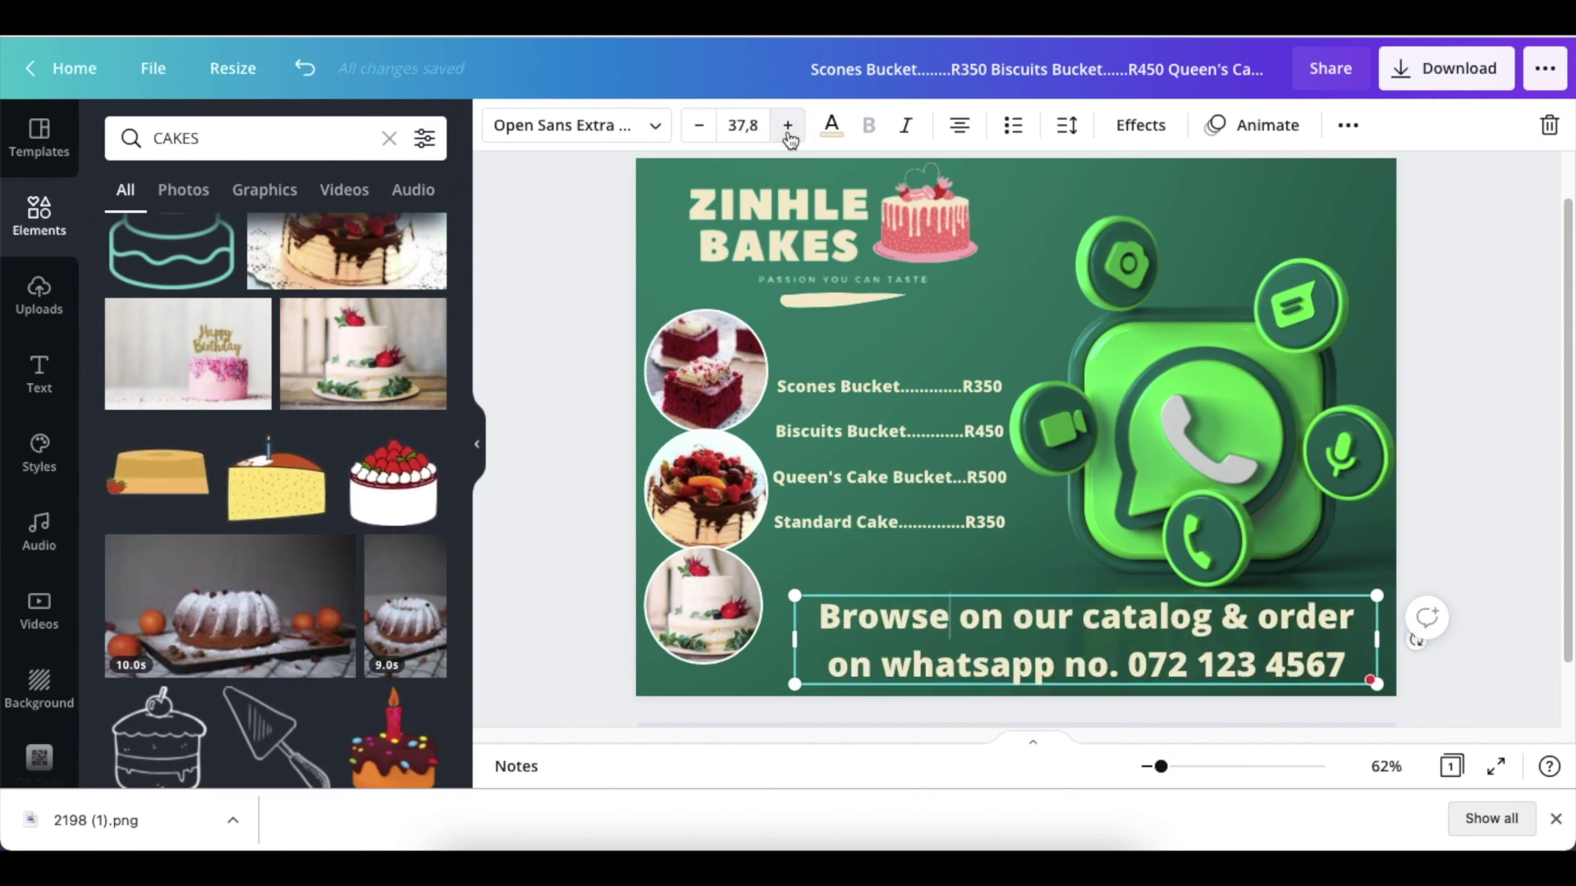
click(549, 526)
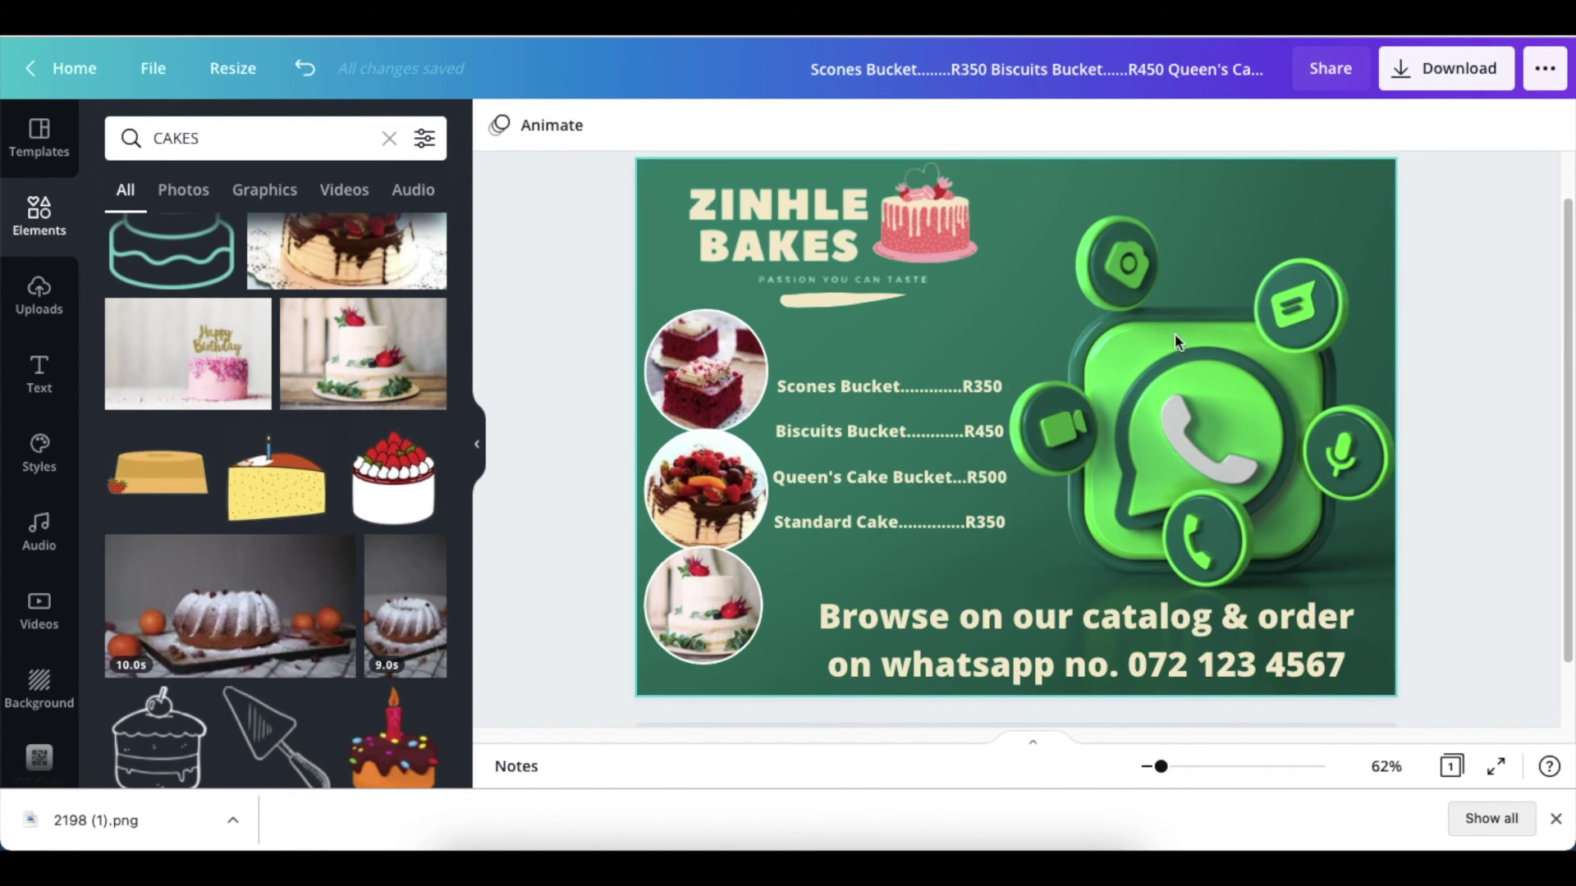
- Download the finished flyer as a PNG image
click(1441, 89)
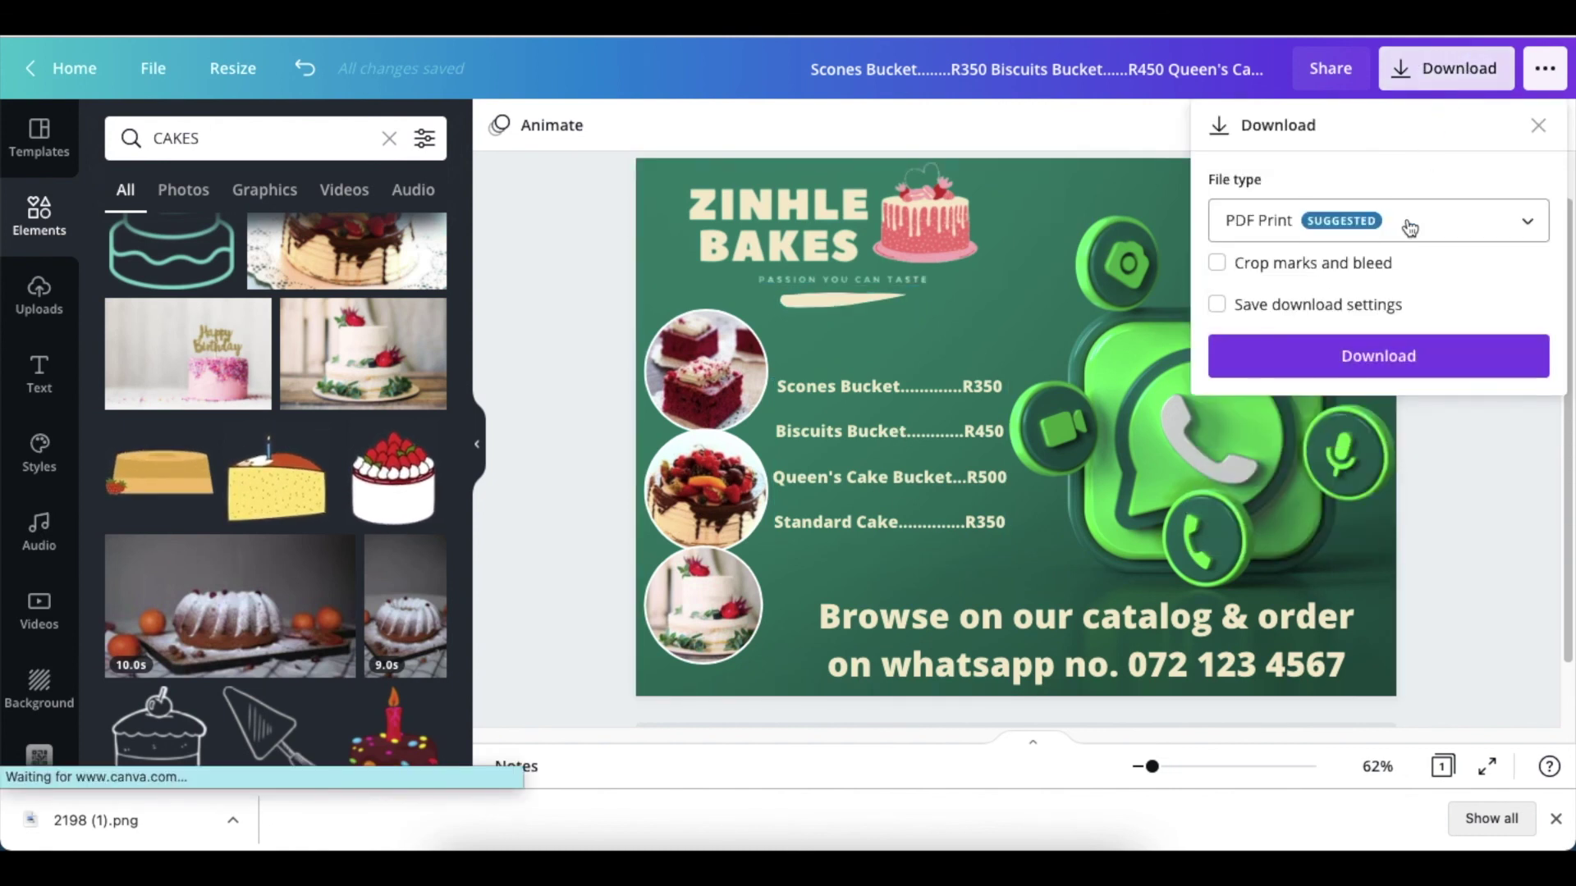
click(1465, 235)
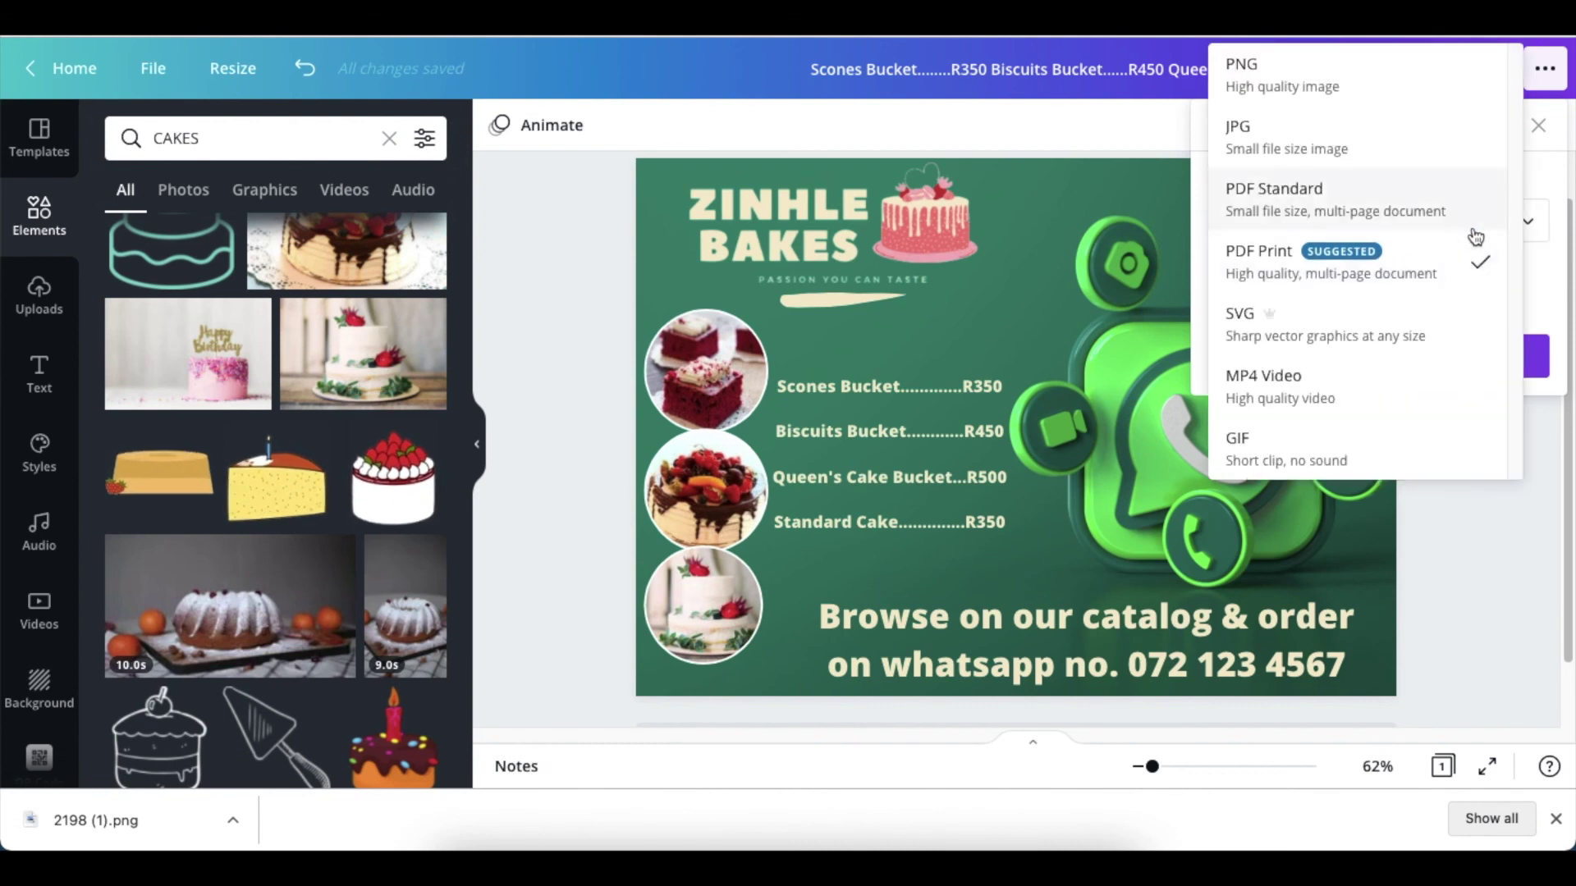
click(1297, 92)
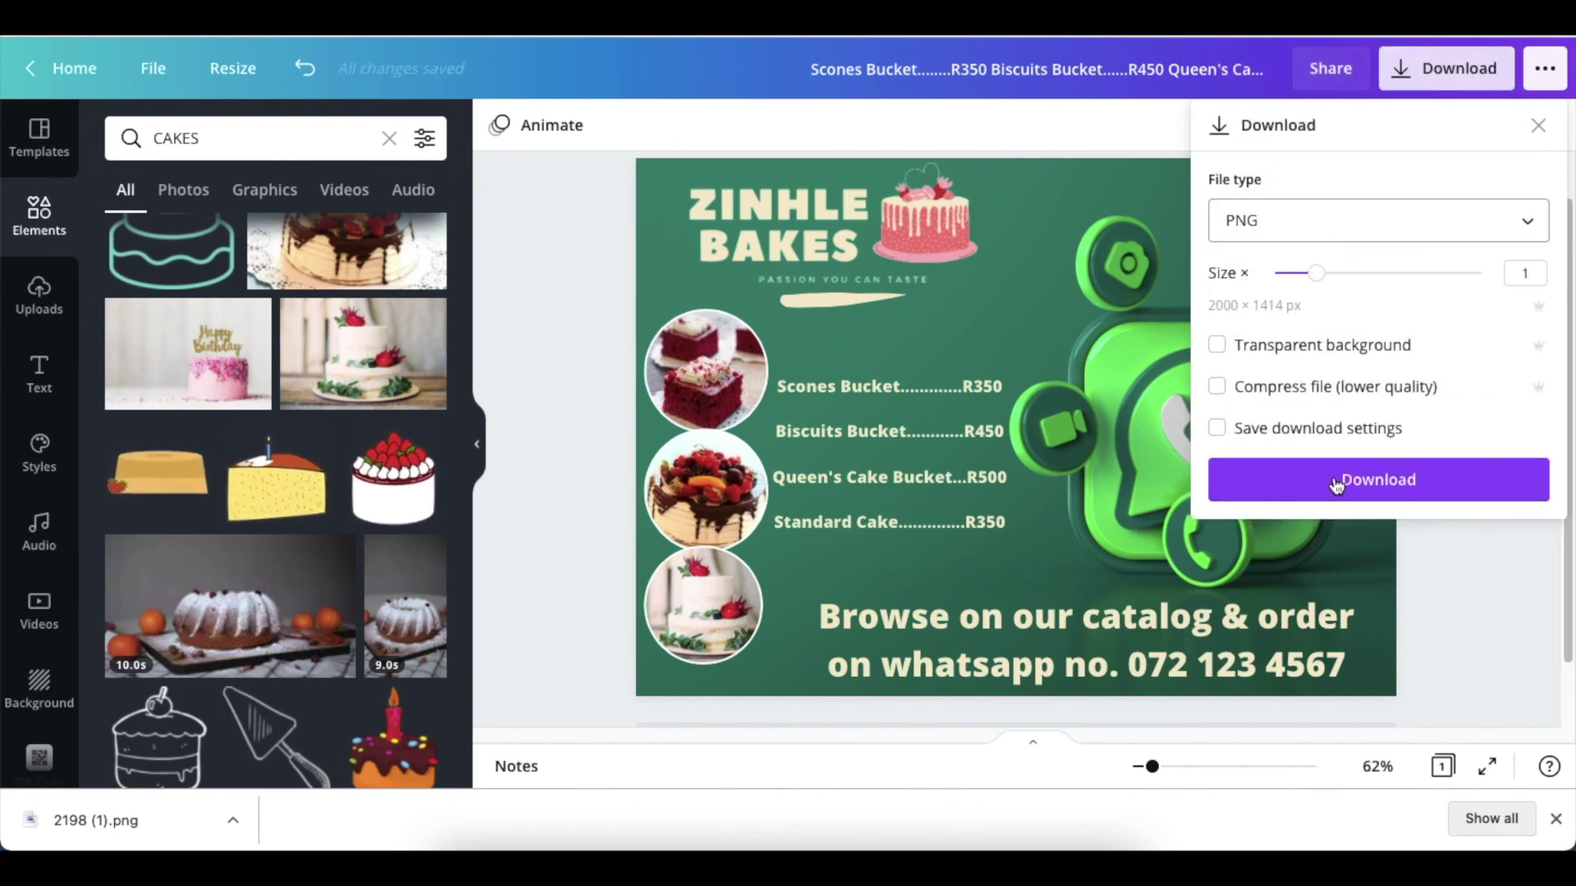
click(1386, 483)
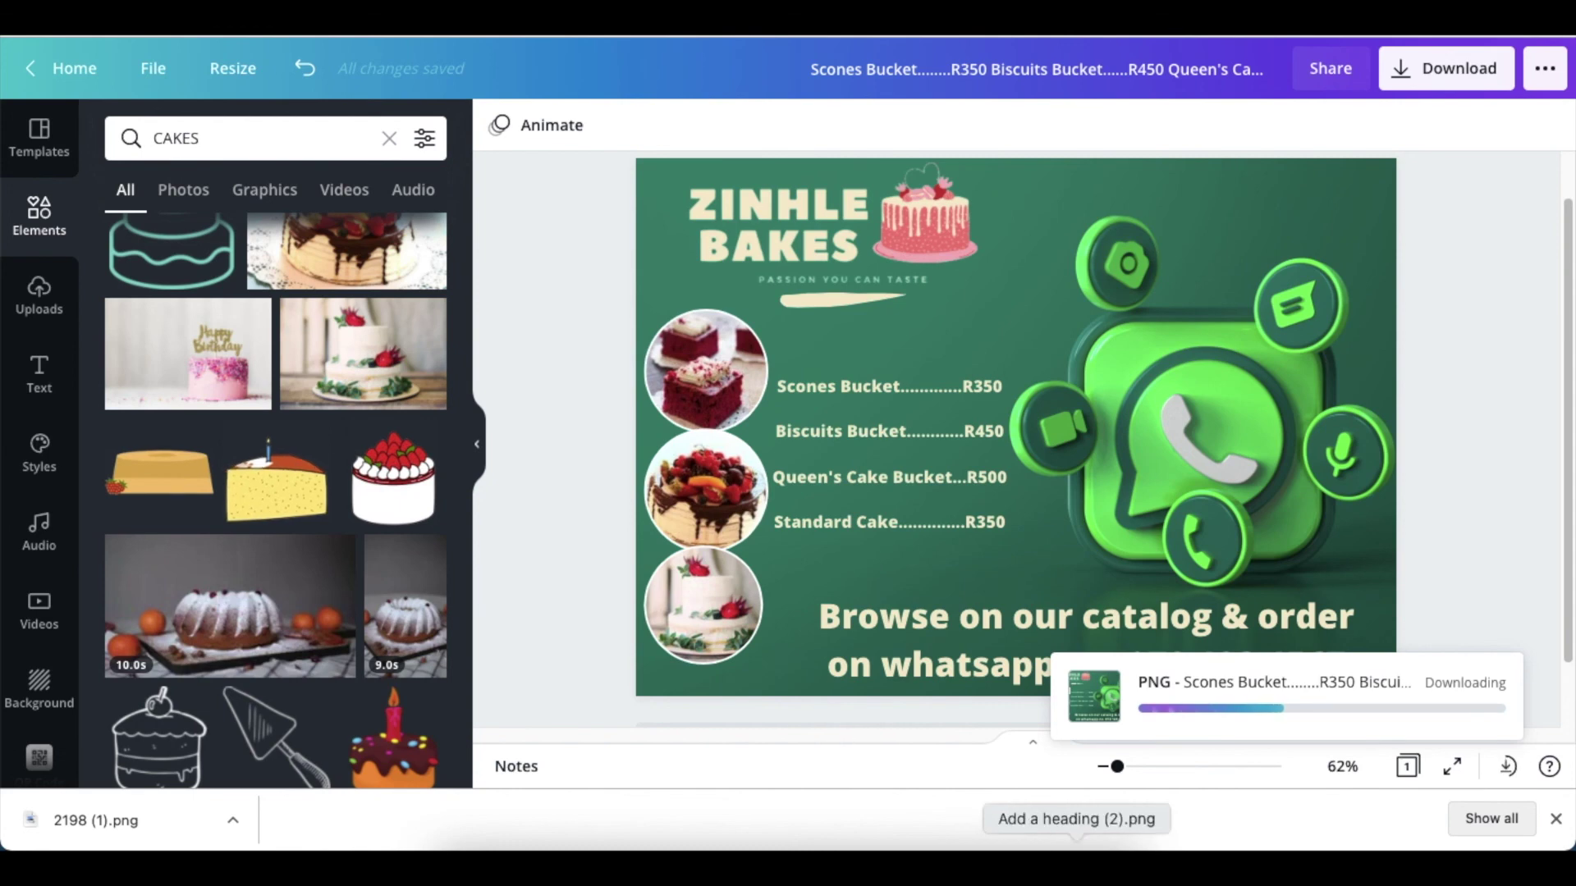
- Bring up the sample flyer image Add a heading (2).png to compare it with the finished design
click(1076, 845)
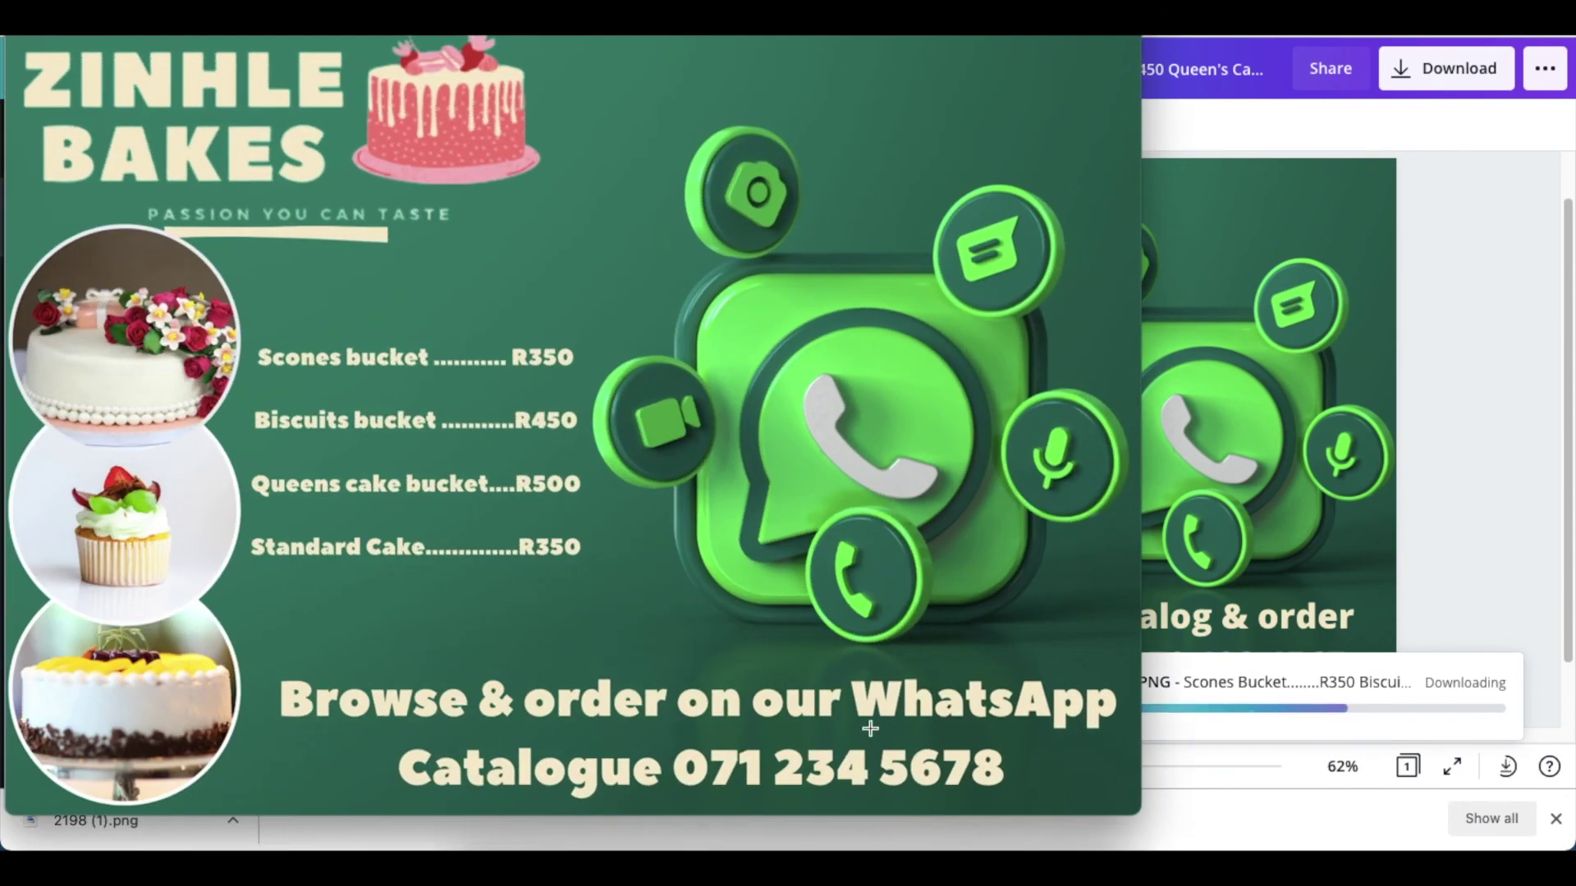